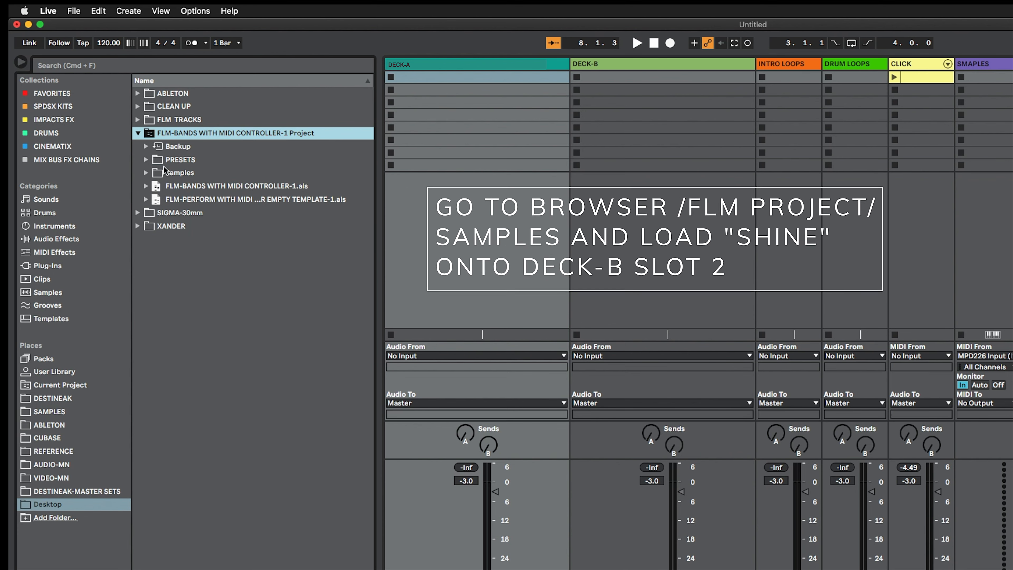
# Step: Load SHINE-TEN FEET+VOCAL-SM, CALLING NO GTR-SM and WHEN YOU LOVE SOMEBODY_INTRO-SM from the project's imported samples into DECK-B slots 2, 3 and 4
pyautogui.click(146, 173)
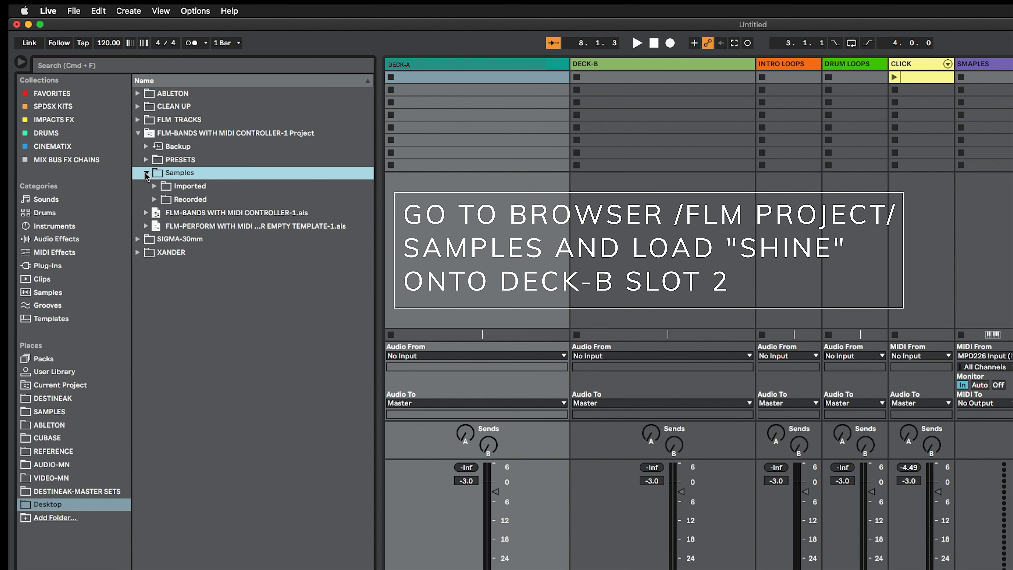
pyautogui.click(190, 186)
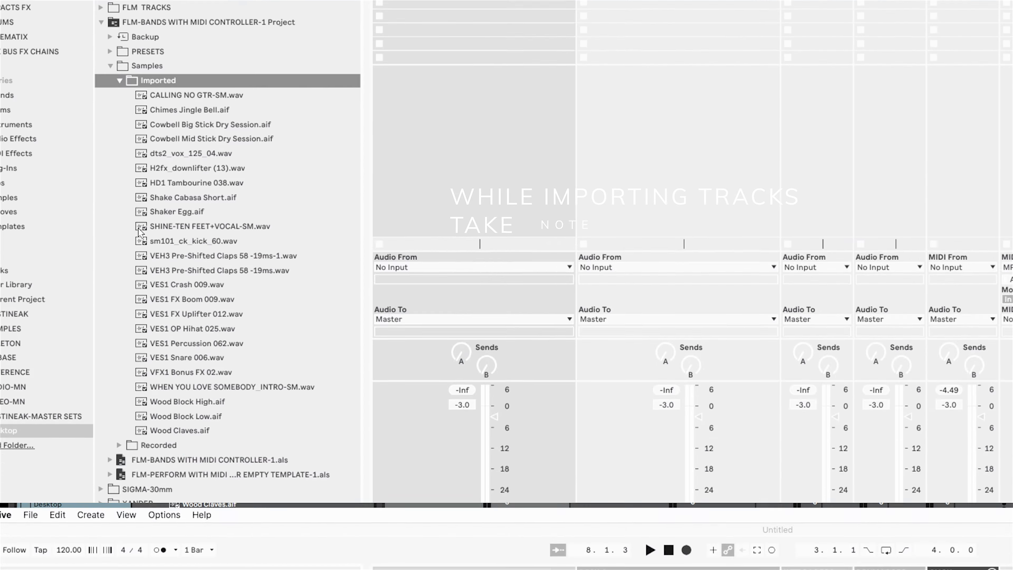
pyautogui.moveTo(178, 321); pyautogui.dragTo(669, 95)
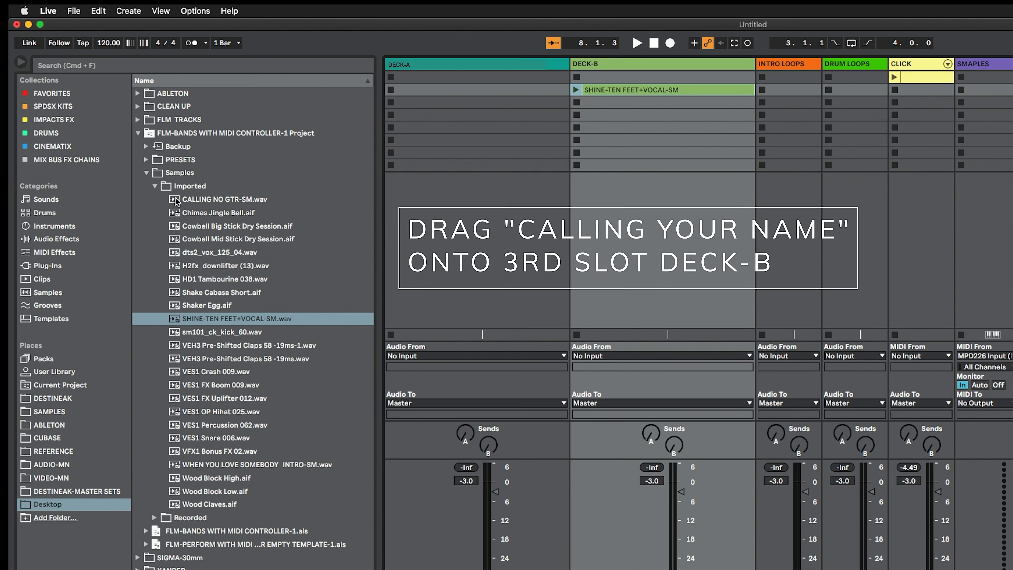
pyautogui.moveTo(176, 201); pyautogui.dragTo(614, 110)
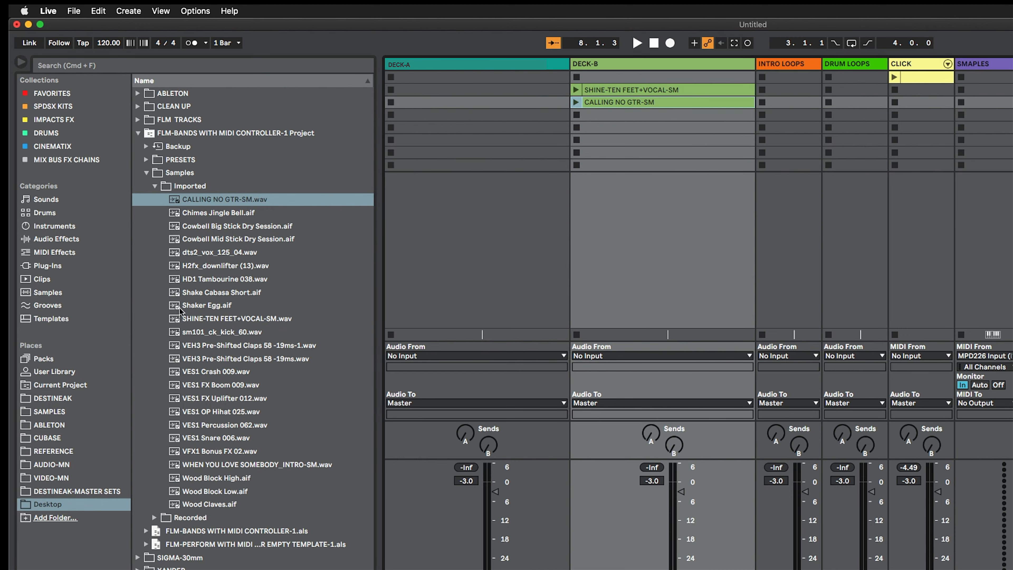
pyautogui.moveTo(255, 464); pyautogui.dragTo(642, 117)
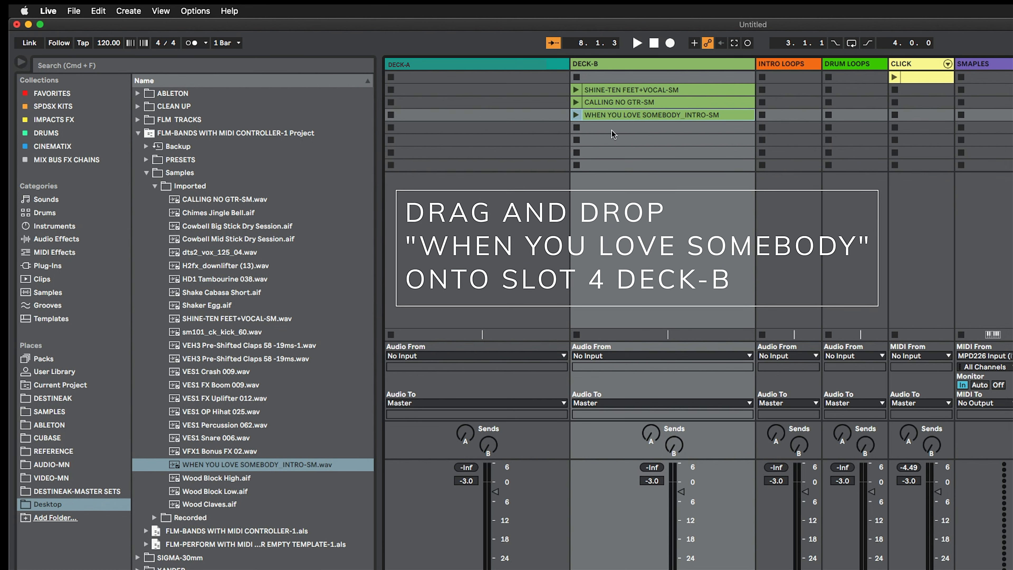
# Step: Set the tempo of Master scene 2, the SHINE row, to 128 BPM
pyautogui.doubleClick(620, 87)
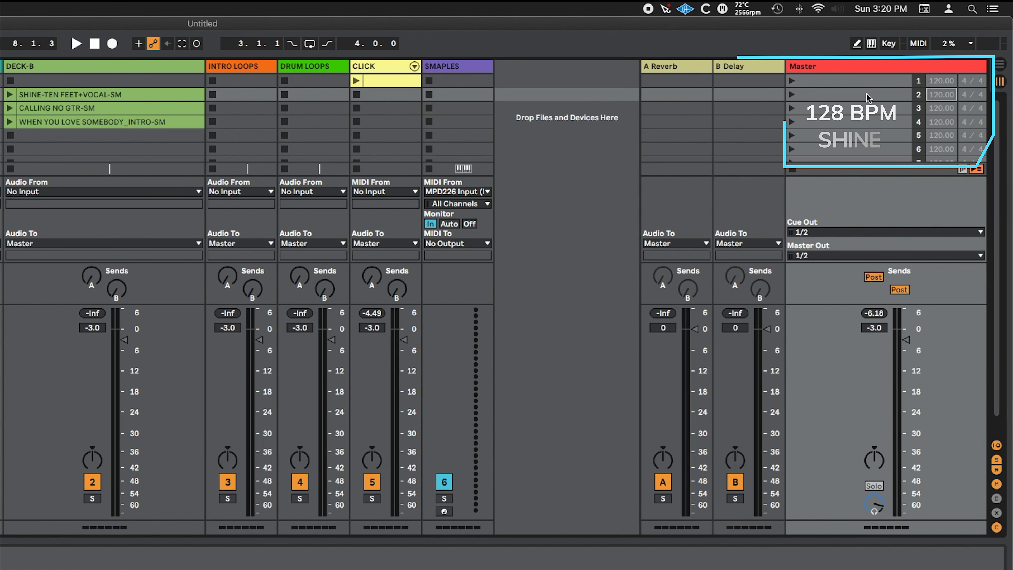
pyautogui.click(812, 96)
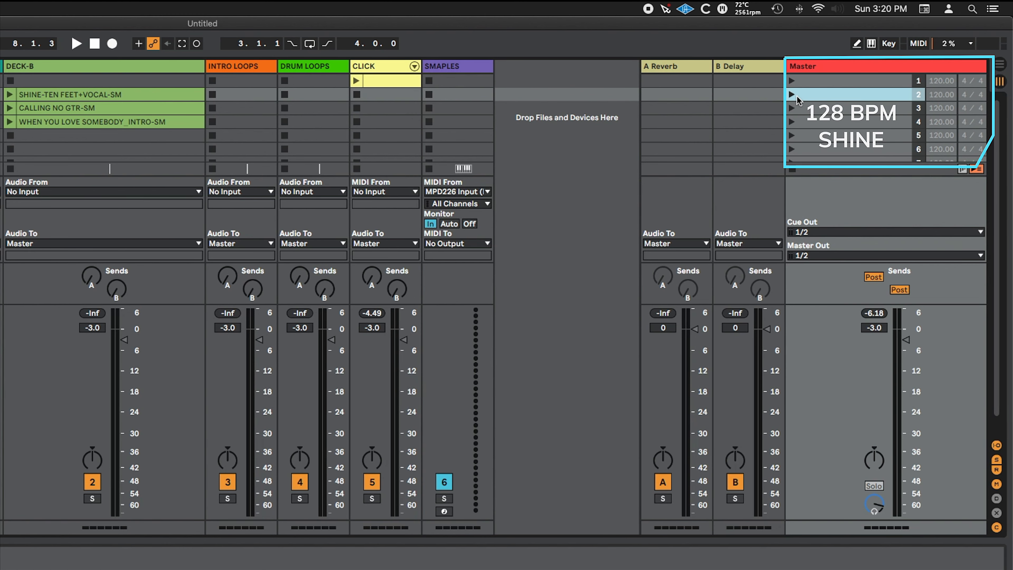
pyautogui.click(90, 95)
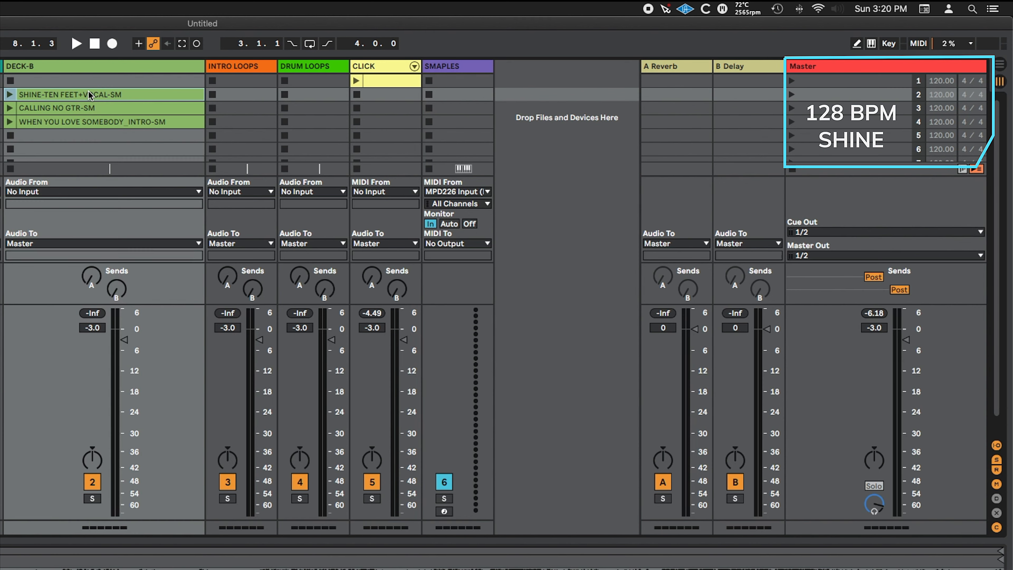
pyautogui.click(828, 98)
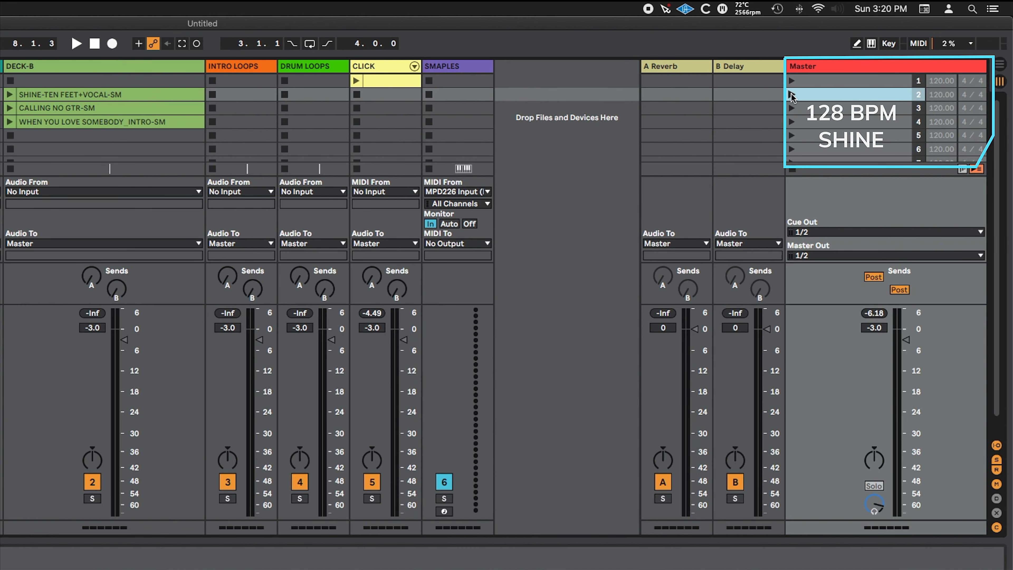
pyautogui.click(945, 95)
pyautogui.write('128')
pyautogui.press('Return')
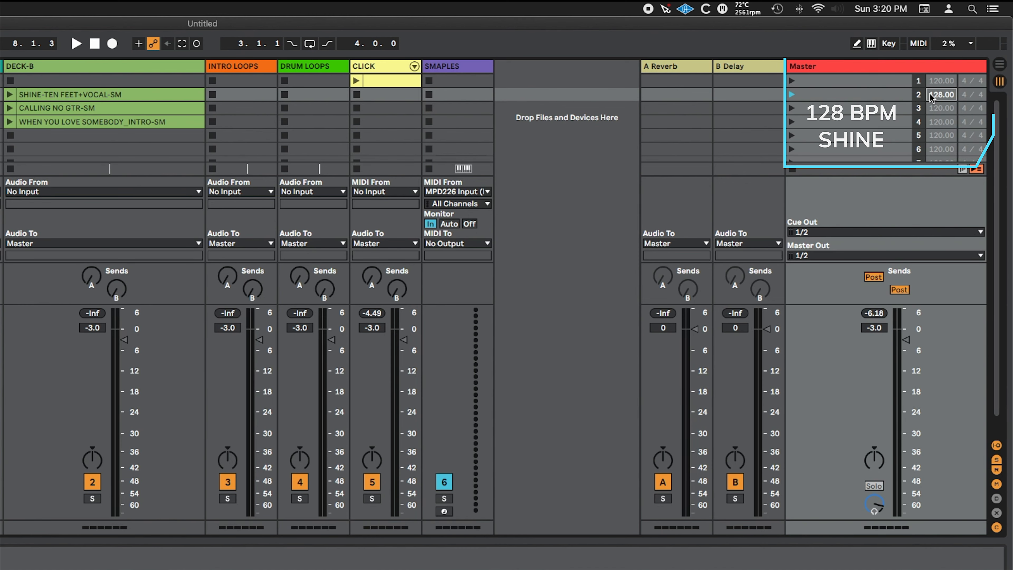
# Step: Copy the name of the SHINE-TEN FEET+VOCAL-SM clip in DECK-B to Master scene 2
pyautogui.click(116, 95)
pyautogui.press('super+r')
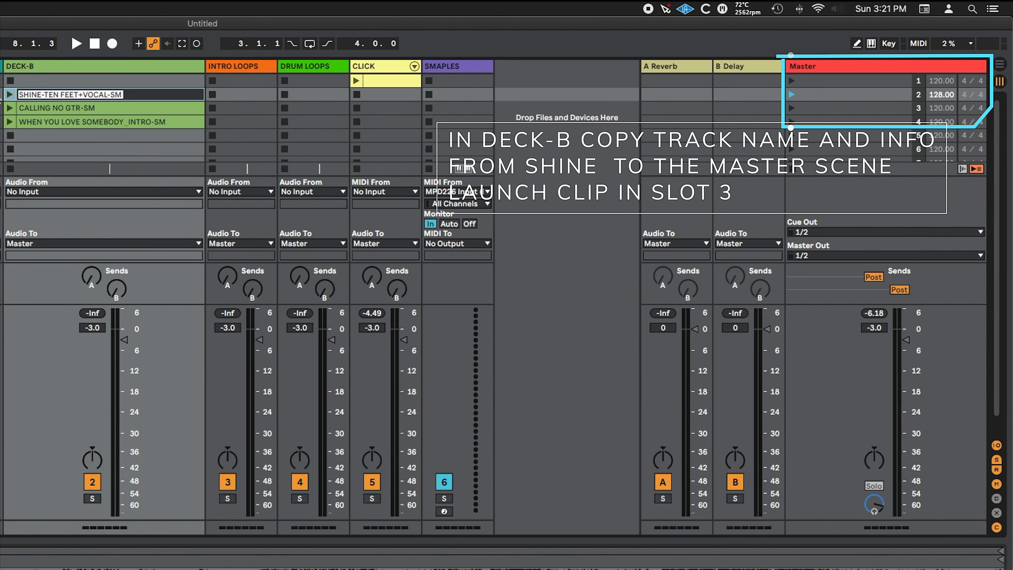
pyautogui.press('super+c')
pyautogui.click(814, 99)
pyautogui.press('super+r')
pyautogui.press('super+v')
# Step: Name Master scene 3 CALLING NO GTR-SM by copying the name of the DECK-B clip in that row
pyautogui.click(123, 109)
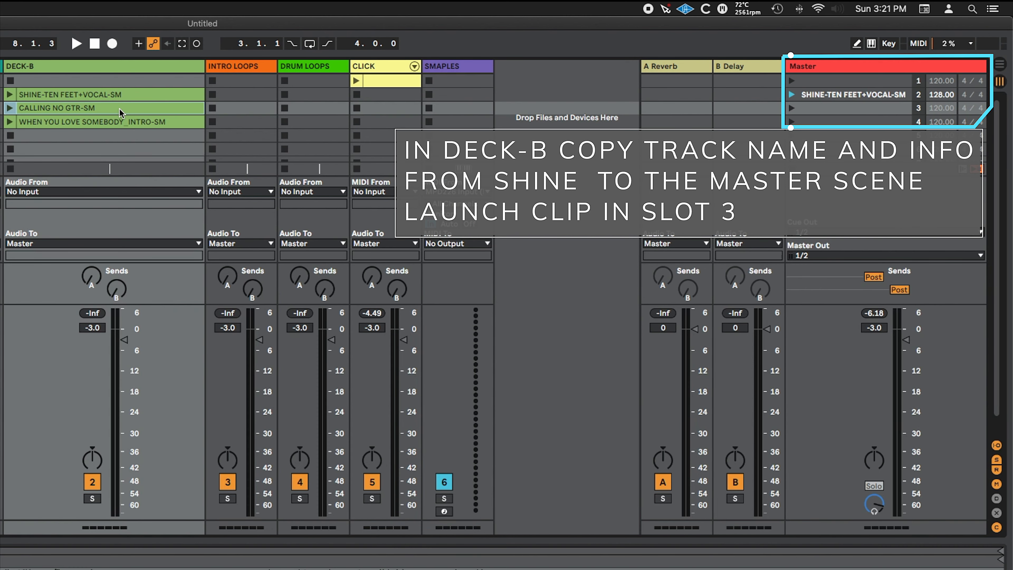
pyautogui.press('super+r')
pyautogui.click(849, 108)
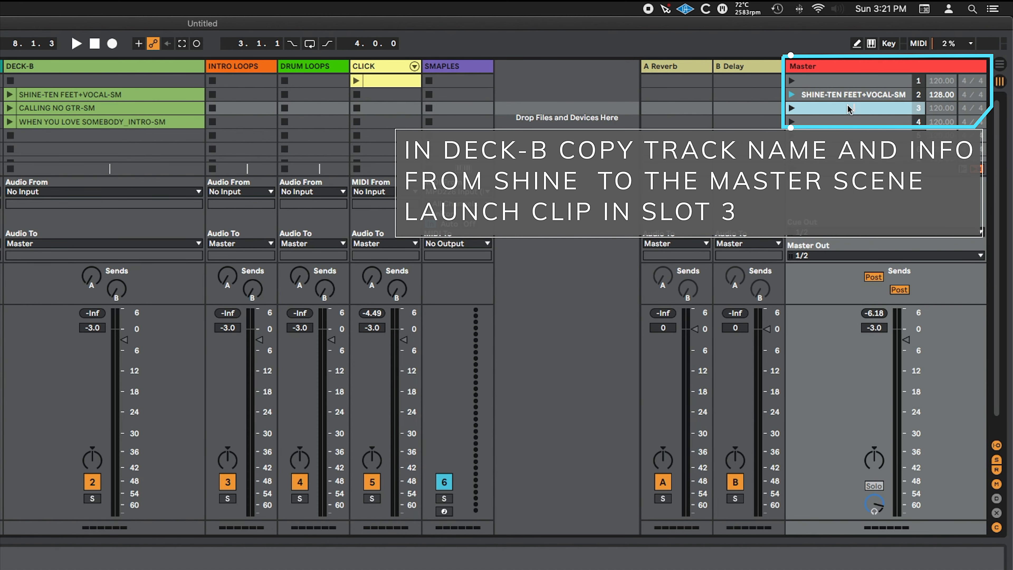
pyautogui.press('super+v')
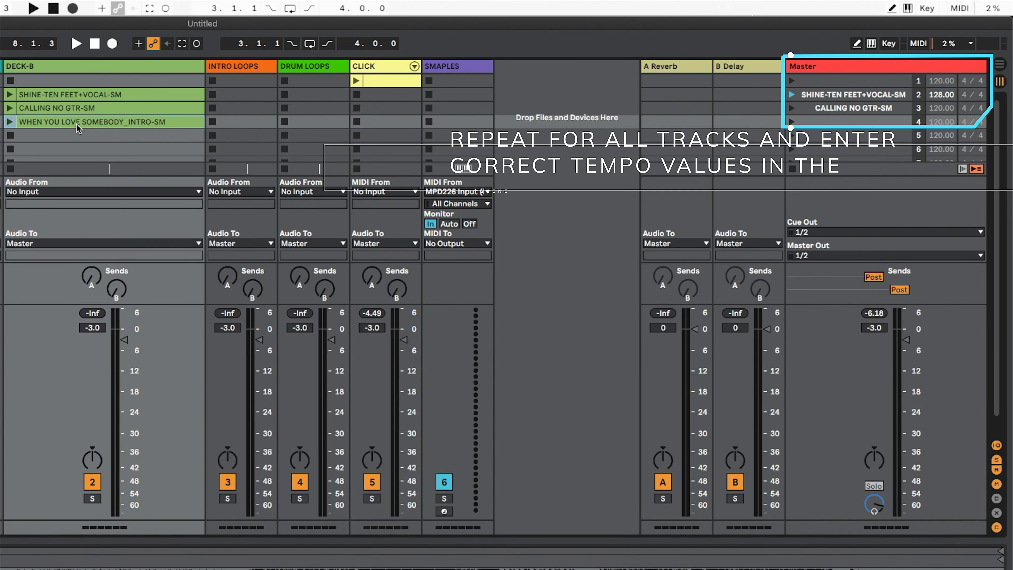
# Step: Copy the WHEN YOU LOVE SOMEBODY_INTRO-SM clip name from DECK-B to Master scene 4
pyautogui.press('super+r')
pyautogui.click(839, 122)
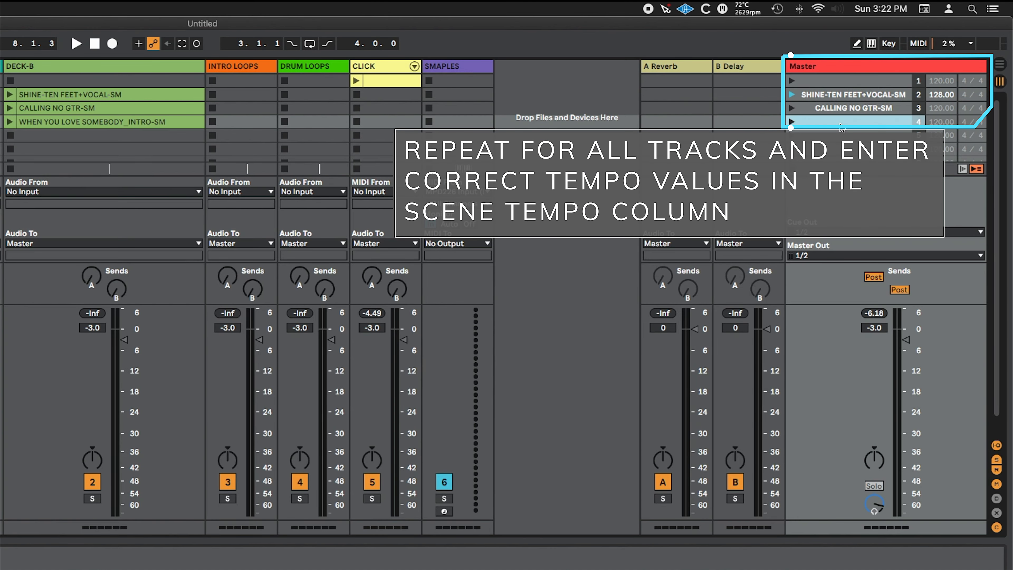
pyautogui.press('super+v')
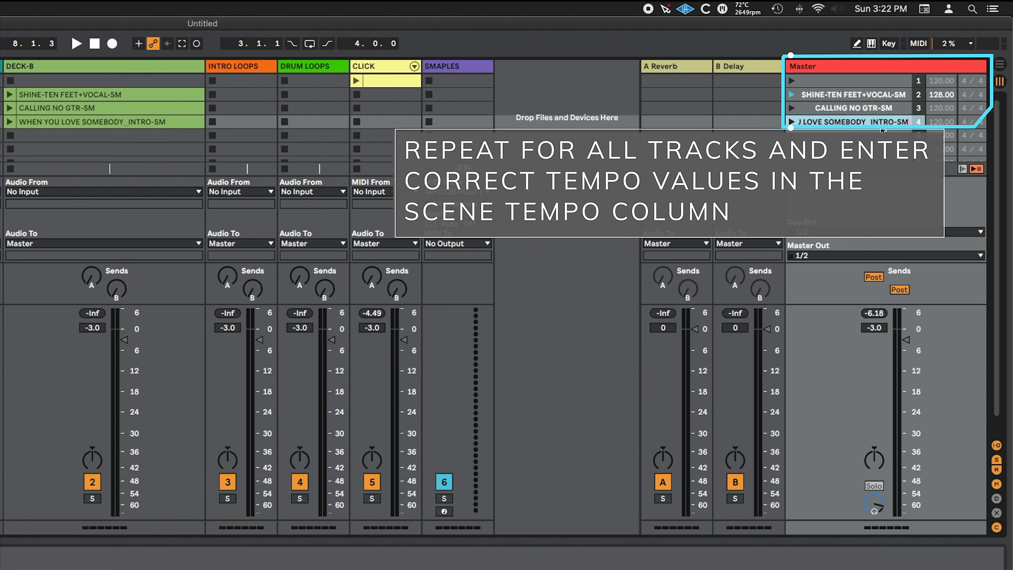
pyautogui.click(830, 98)
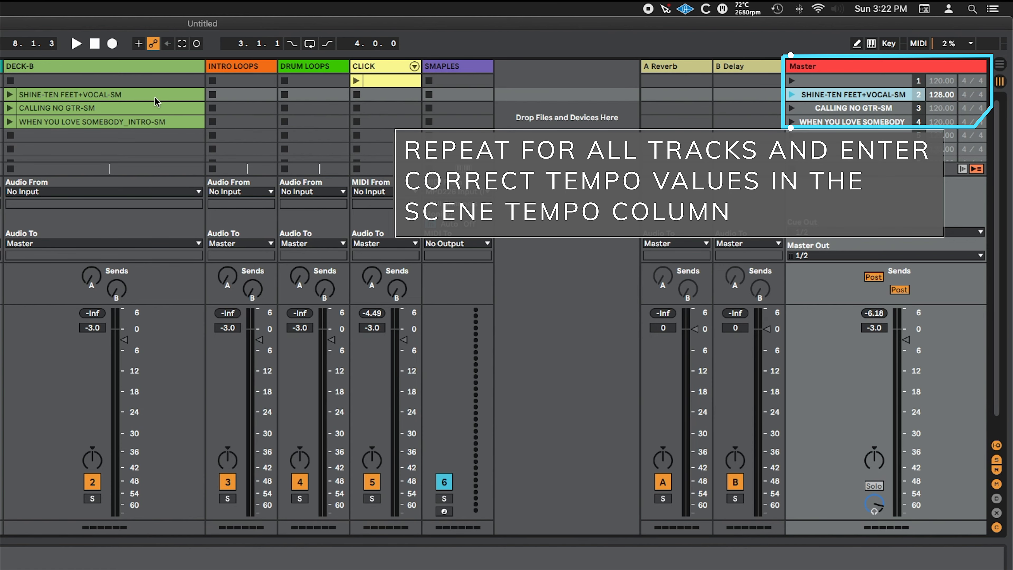
# Step: Color the DECK-B clips: SHINE orange, CALLING NO GTR blue and WHEN YOU LOVE SOMEBODY purple
pyautogui.rightClick(113, 99)
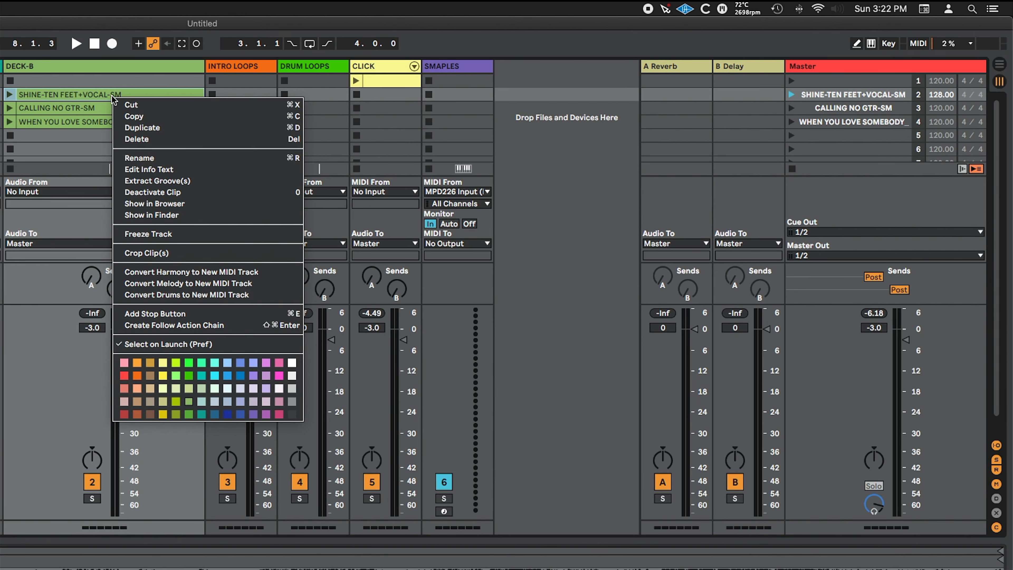
pyautogui.click(136, 376)
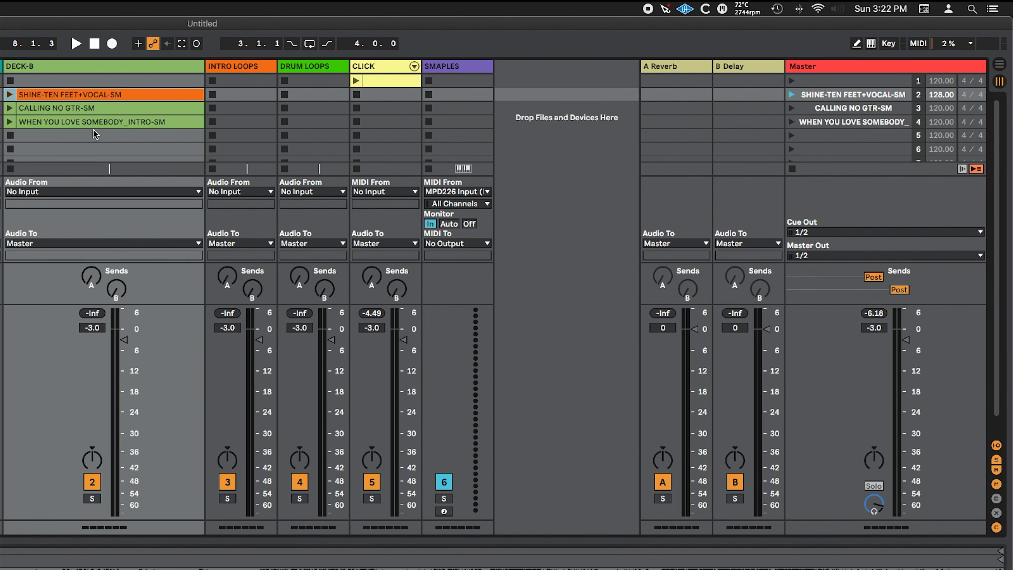
pyautogui.rightClick(92, 107)
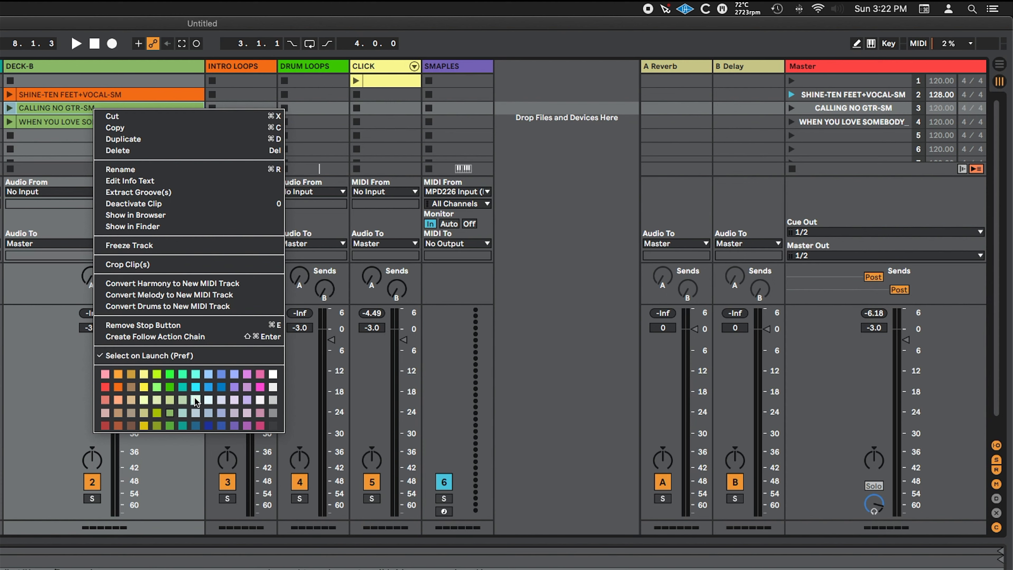
pyautogui.click(222, 374)
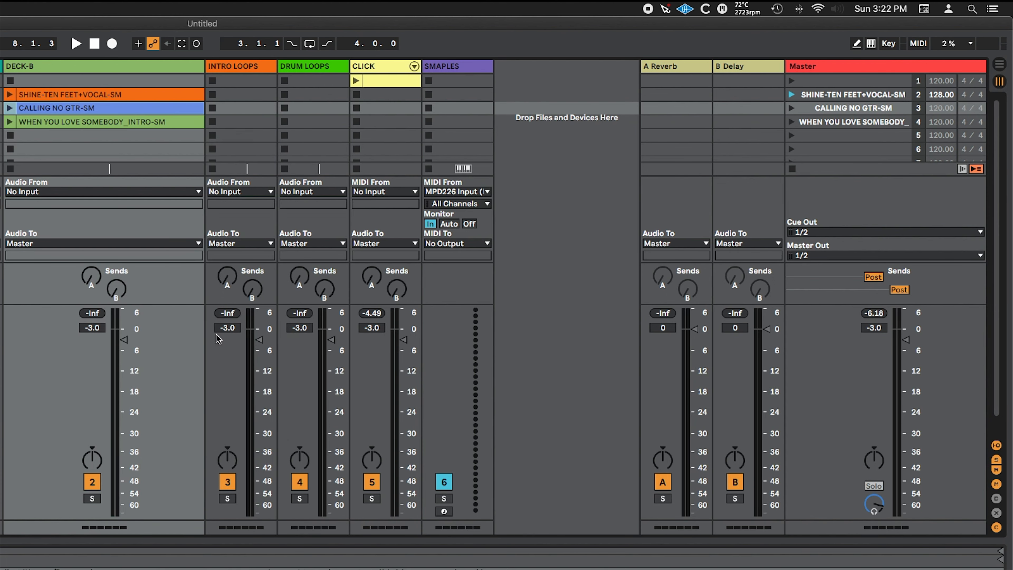
pyautogui.rightClick(46, 122)
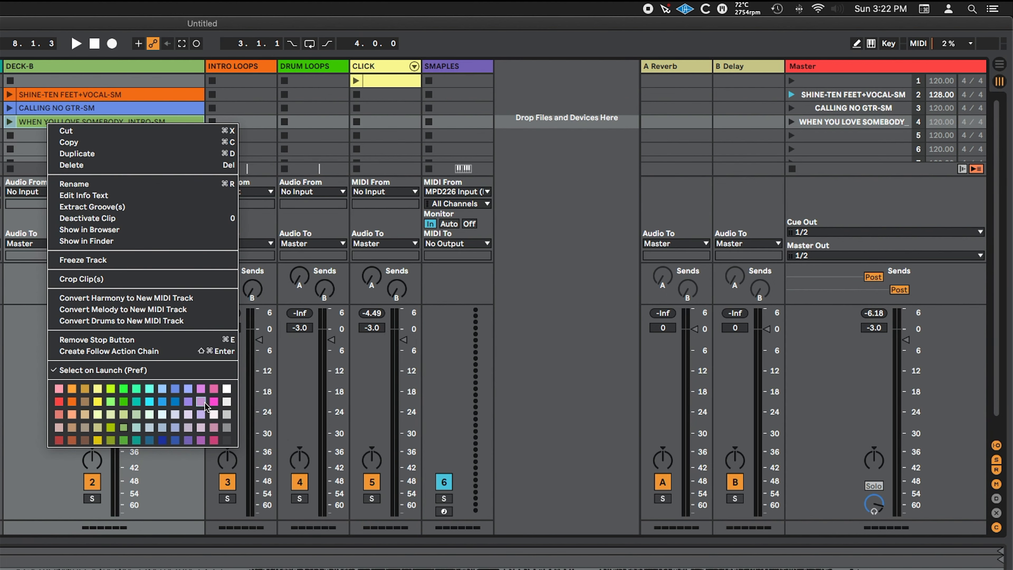
pyautogui.click(201, 440)
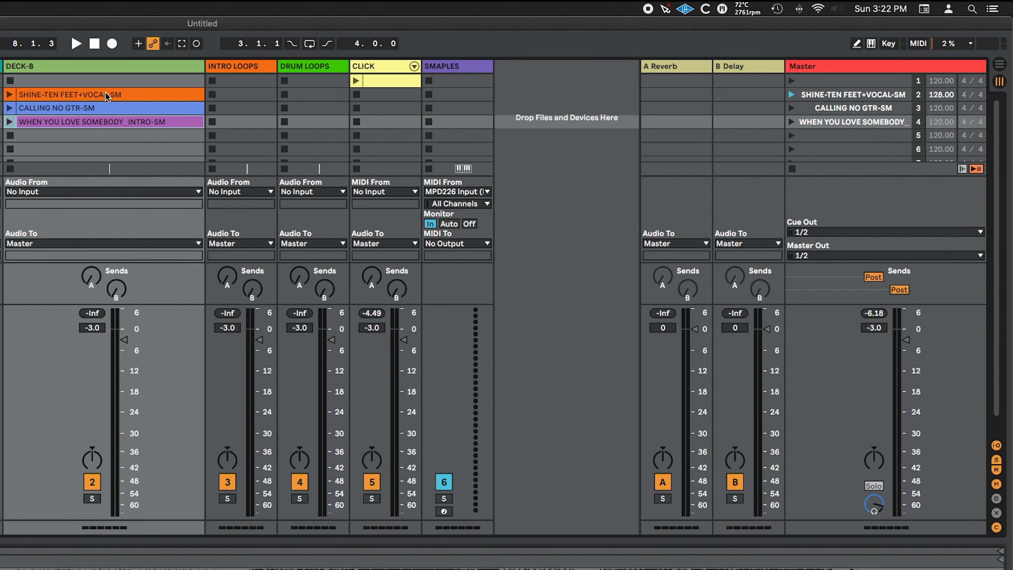
# Step: Color Master scenes 2, 3 and 4 orange, blue and purple to match their DECK-B clips
pyautogui.rightClick(848, 96)
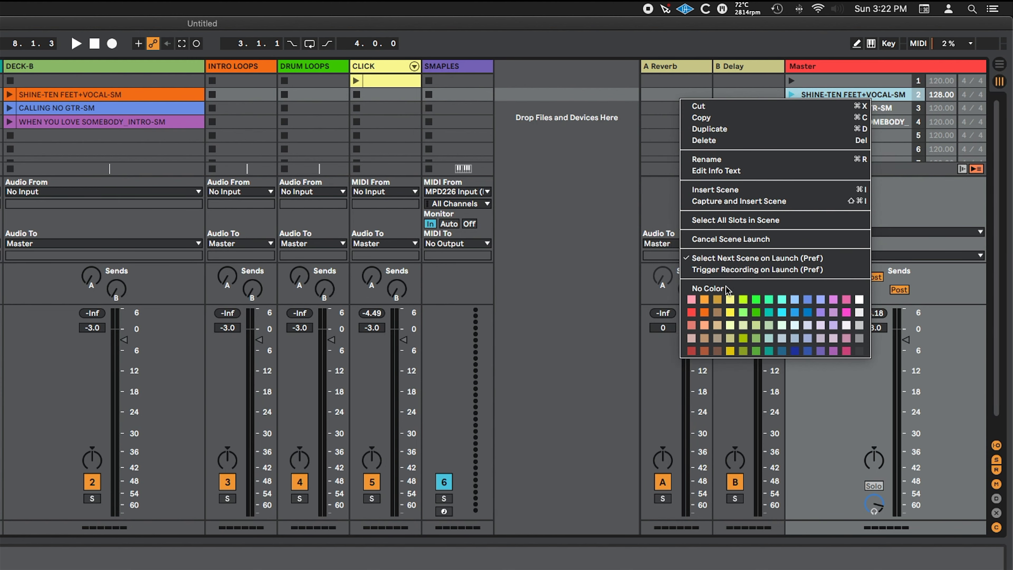
pyautogui.rightClick(822, 109)
pyautogui.click(758, 310)
pyautogui.rightClick(821, 123)
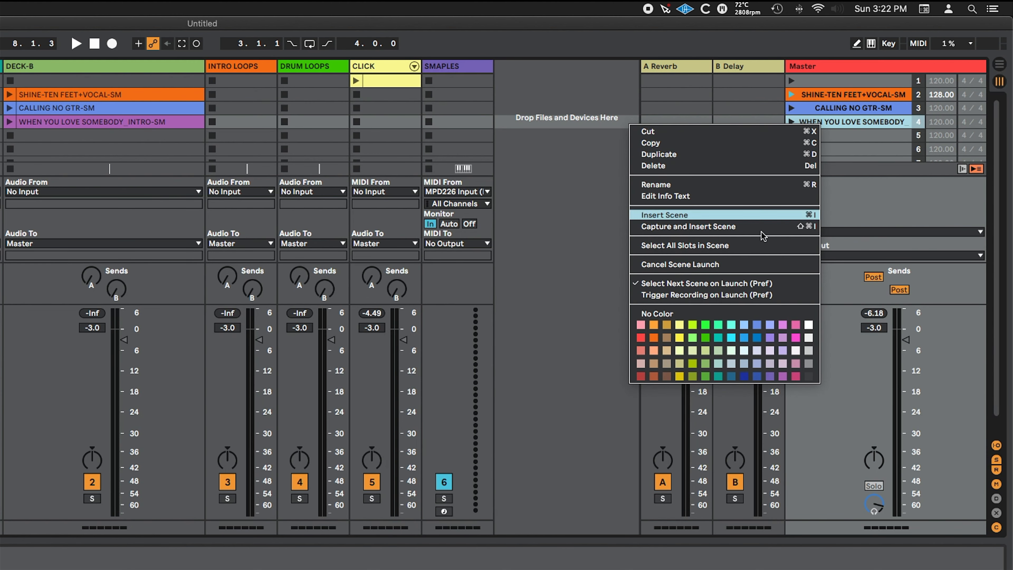
pyautogui.click(829, 128)
pyautogui.rightClick(827, 128)
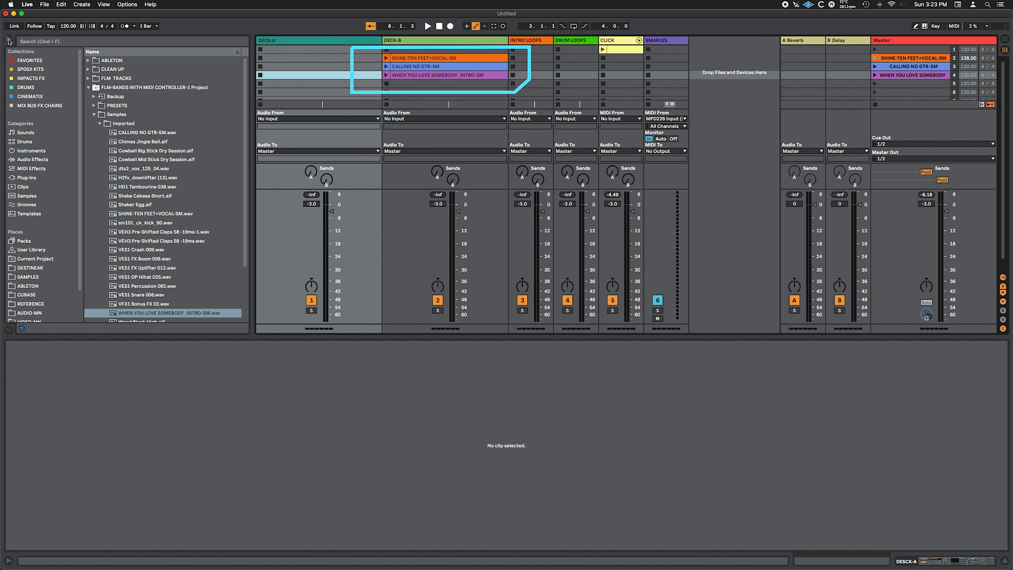
# Step: Hide the browser and set the BPM of the SHINE-TEN FEET+VOCAL-SM clip to 128
pyautogui.click(9, 41)
pyautogui.click(203, 58)
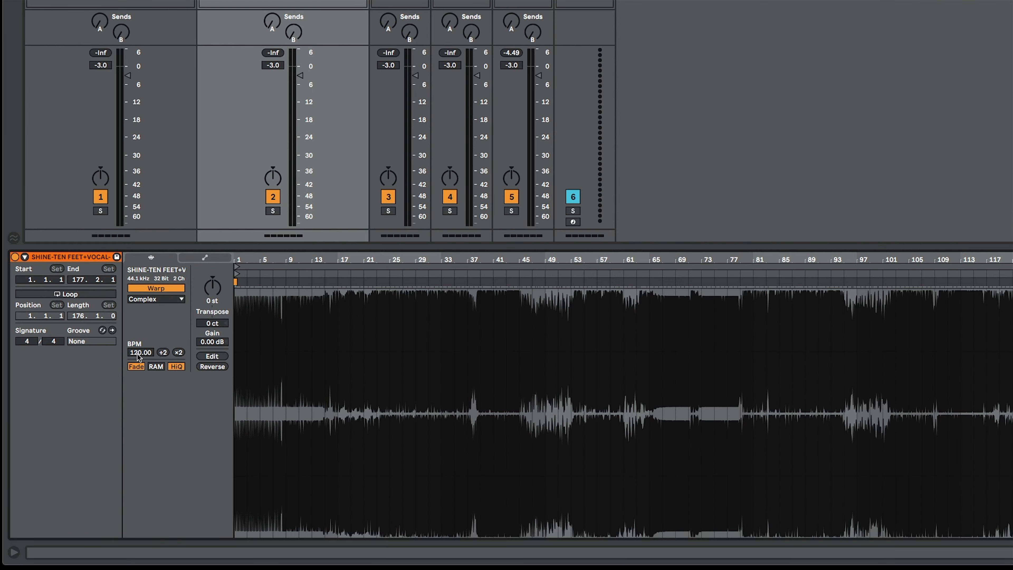
pyautogui.write('28')
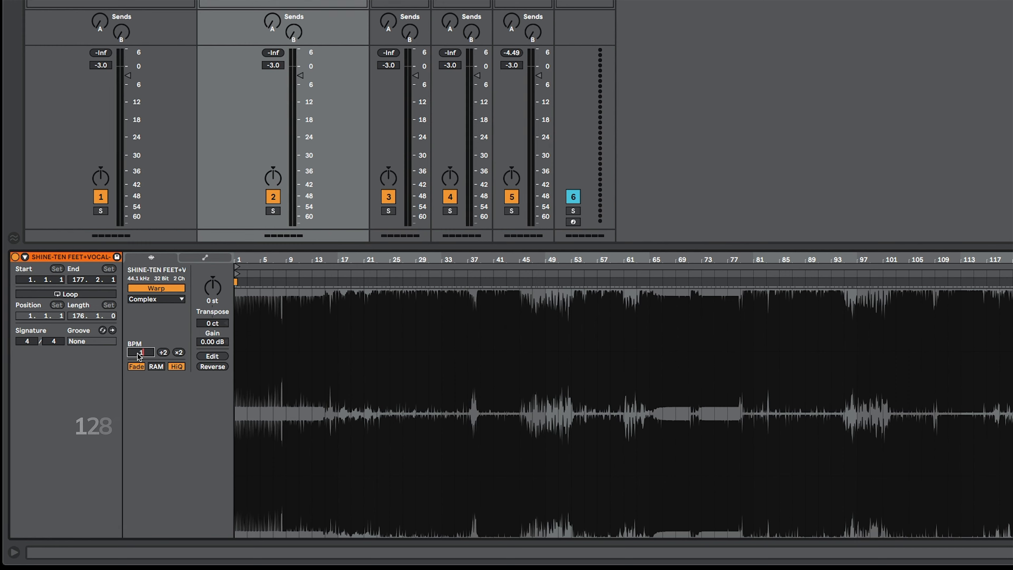
pyautogui.press('Return')
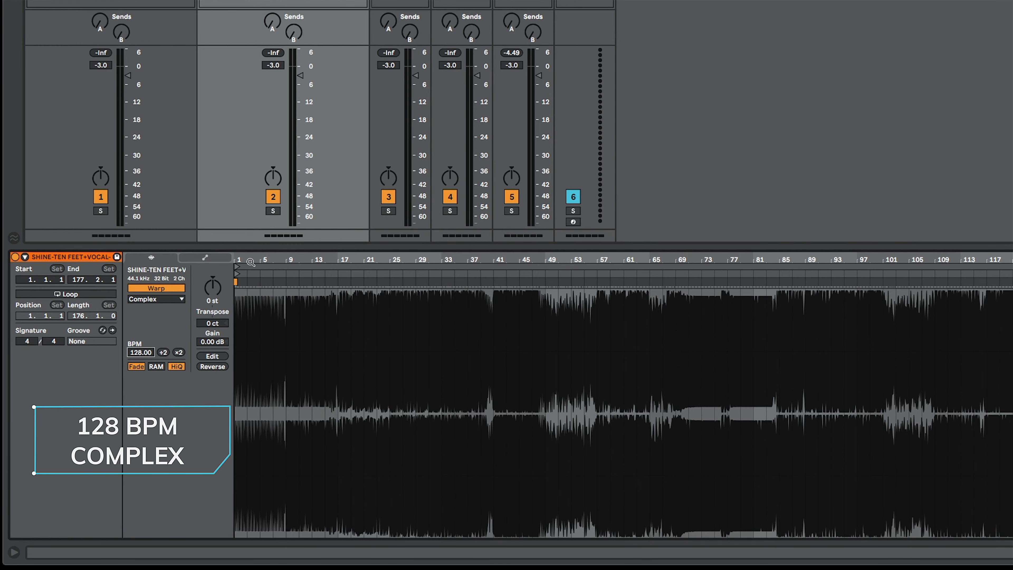
# Step: Check the SHINE clip's waveform against the beat grid, from its first bars to its later section
pyautogui.moveTo(239, 261); pyautogui.dragTo(234, 281)
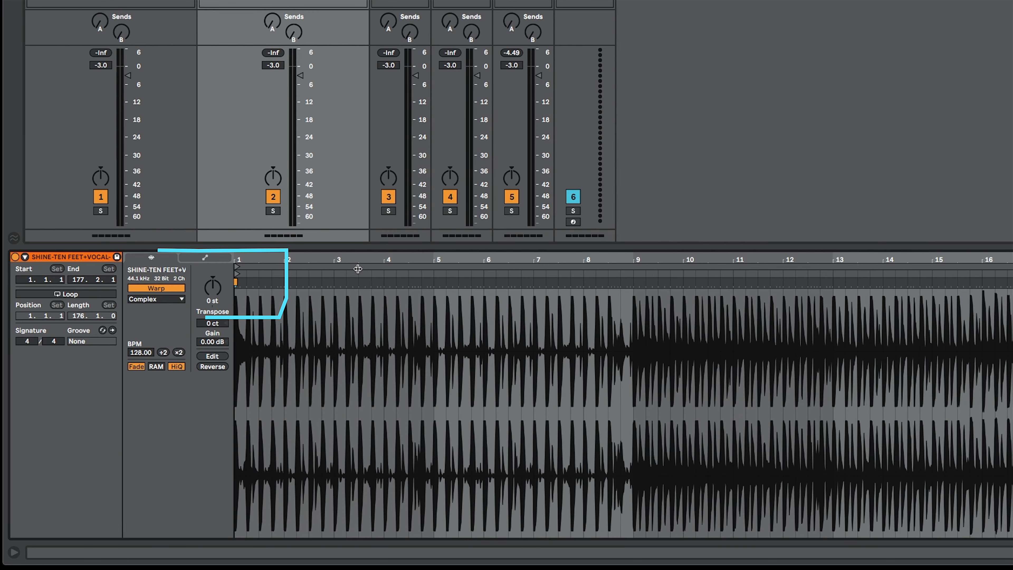
pyautogui.moveTo(641, 262); pyautogui.dragTo(642, 242)
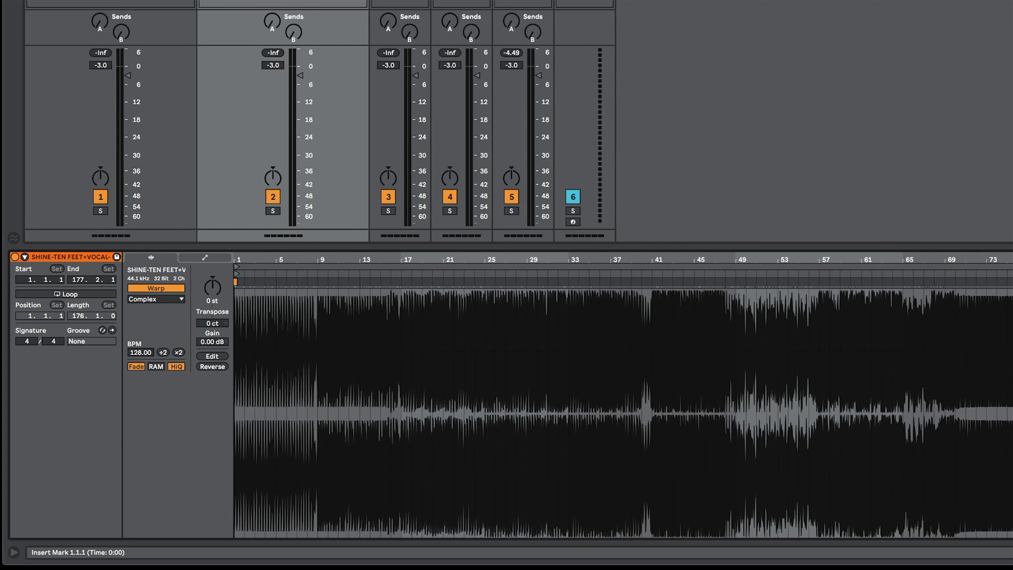
pyautogui.moveTo(609, 346)
pyautogui.mouseDown()
pyautogui.moveTo(610, 379)
pyautogui.moveTo(609, 347)
pyautogui.mouseUp()
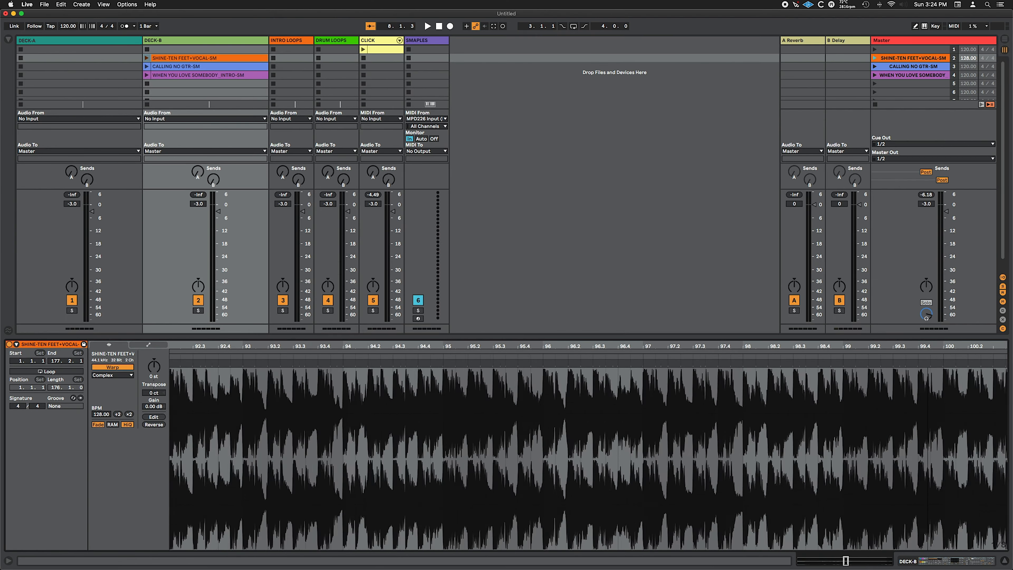
pyautogui.moveTo(928, 345); pyautogui.dragTo(928, 325)
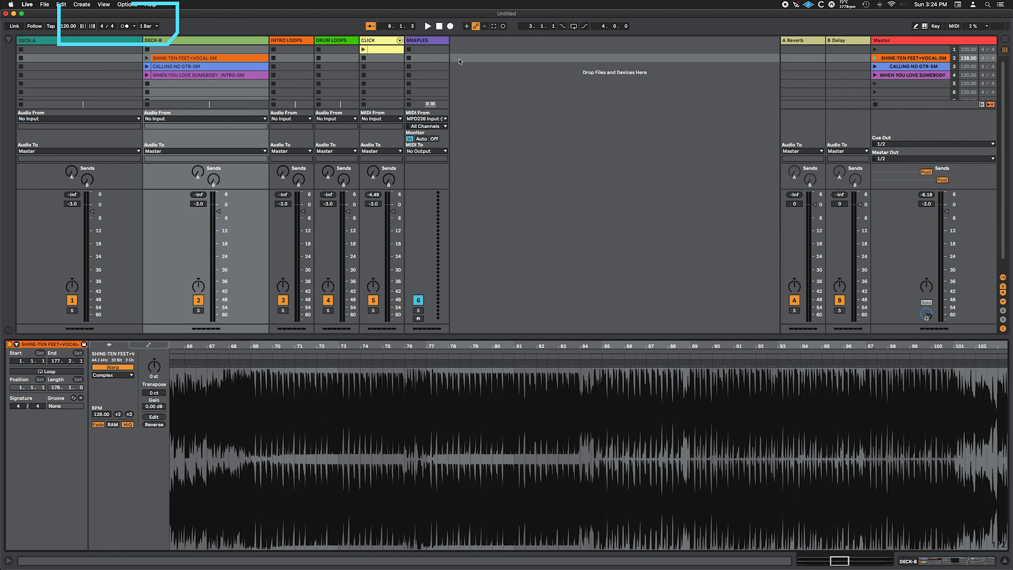
# Step: Launch the clip on the CLICK track, followed by the SHINE clip in DECK-B, so both play together
pyautogui.click(382, 50)
pyautogui.click(363, 50)
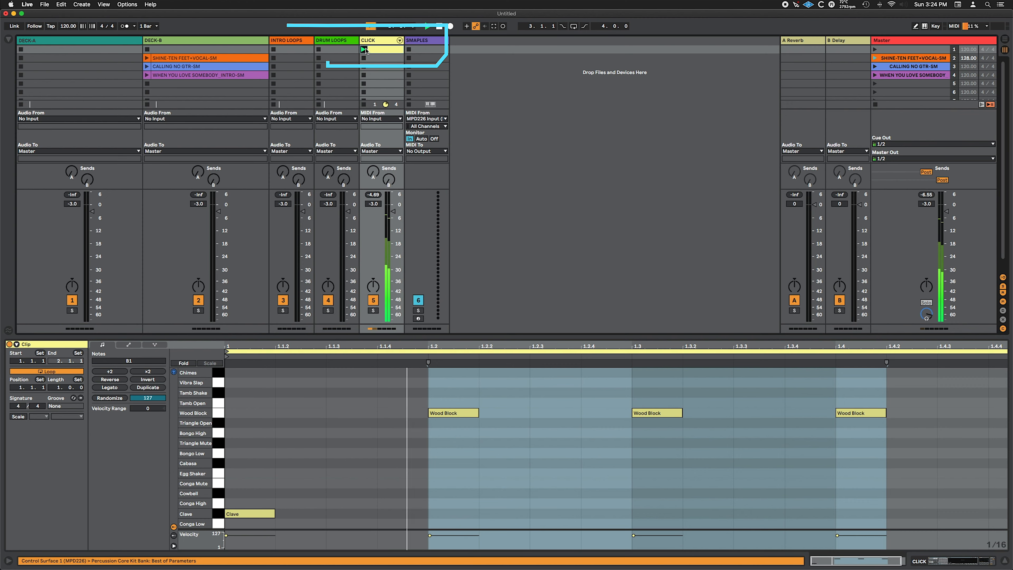
pyautogui.click(146, 59)
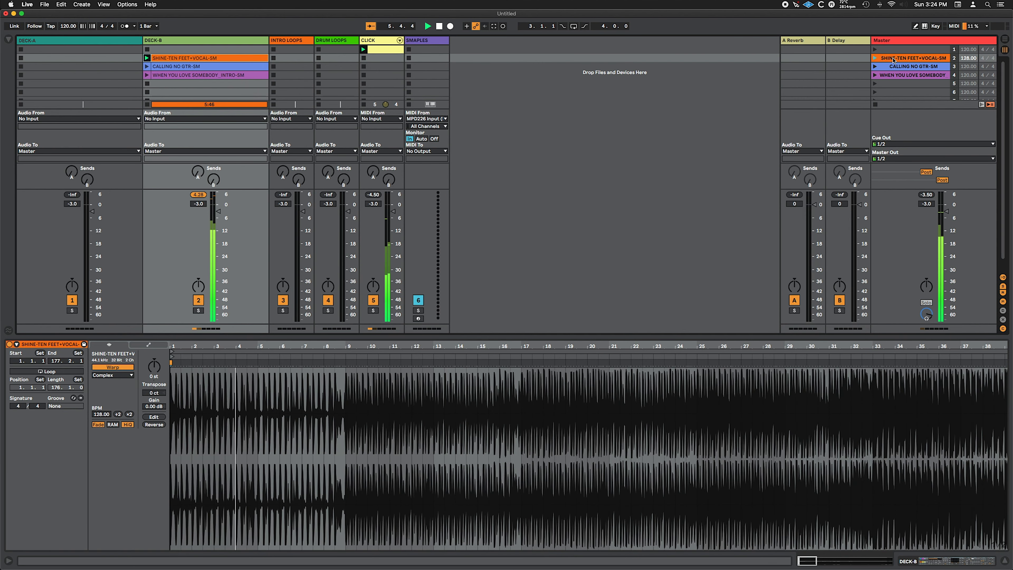
# Step: Launch the SHINE scene to bring the set tempo to 128 BPM, and enable Warp on the CALLING NO GTR-SM clip
pyautogui.click(875, 60)
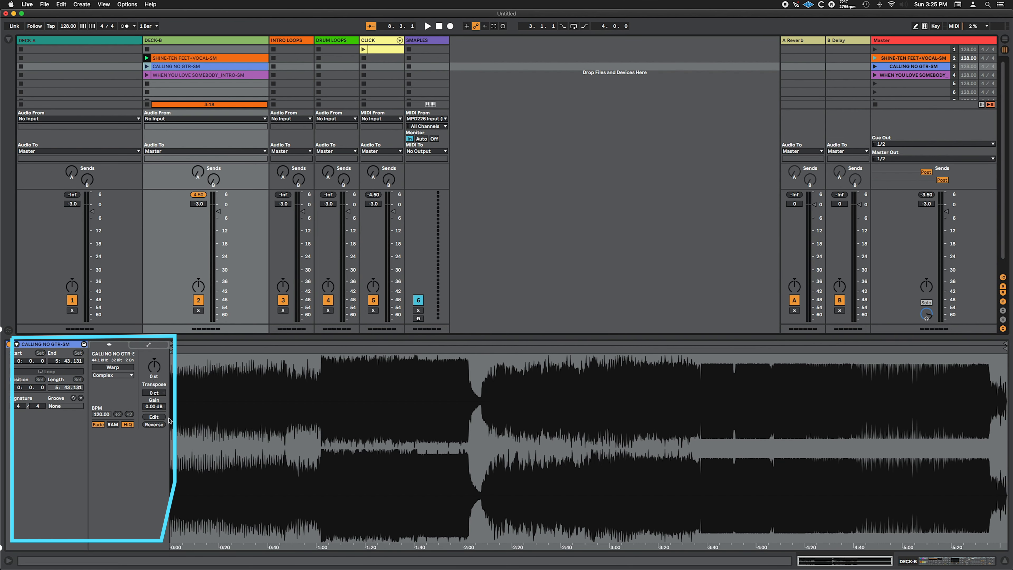
pyautogui.click(114, 367)
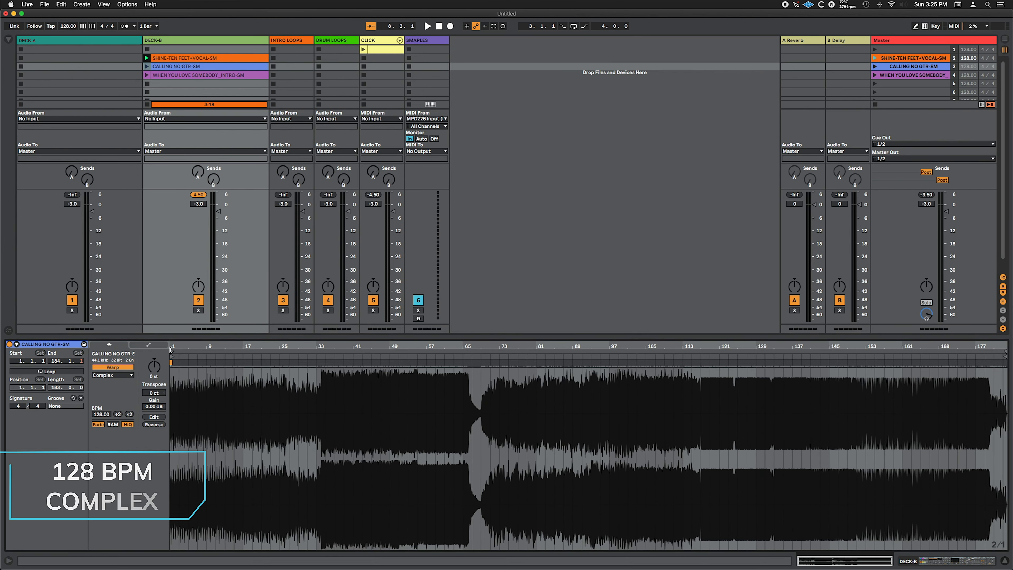
# Step: Check the playing CALLING NO GTR-SM waveform against the beat grid, from its first bars to around bar 26
pyautogui.moveTo(172, 347); pyautogui.dragTo(172, 432)
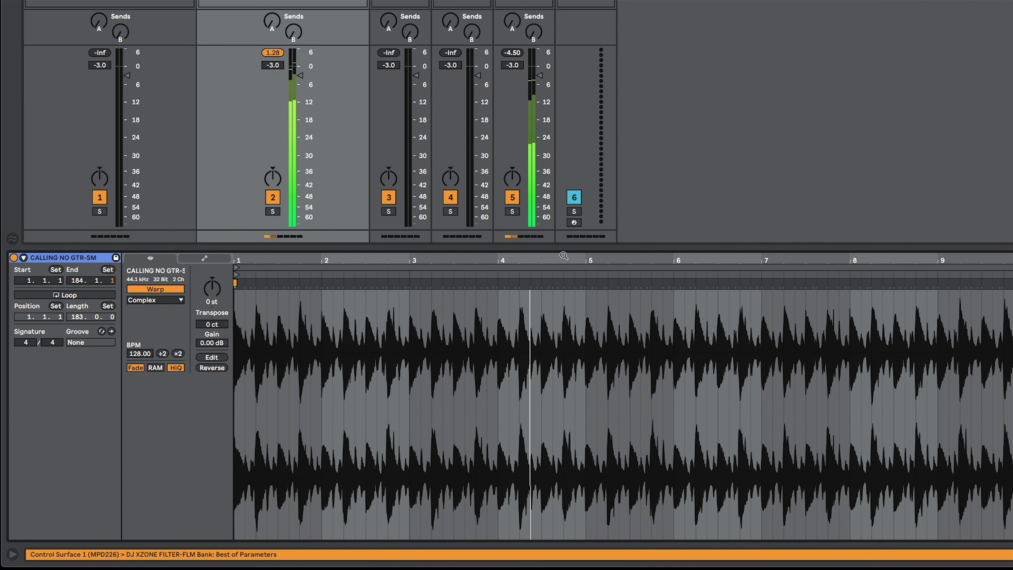
pyautogui.moveTo(410, 345); pyautogui.dragTo(411, 291)
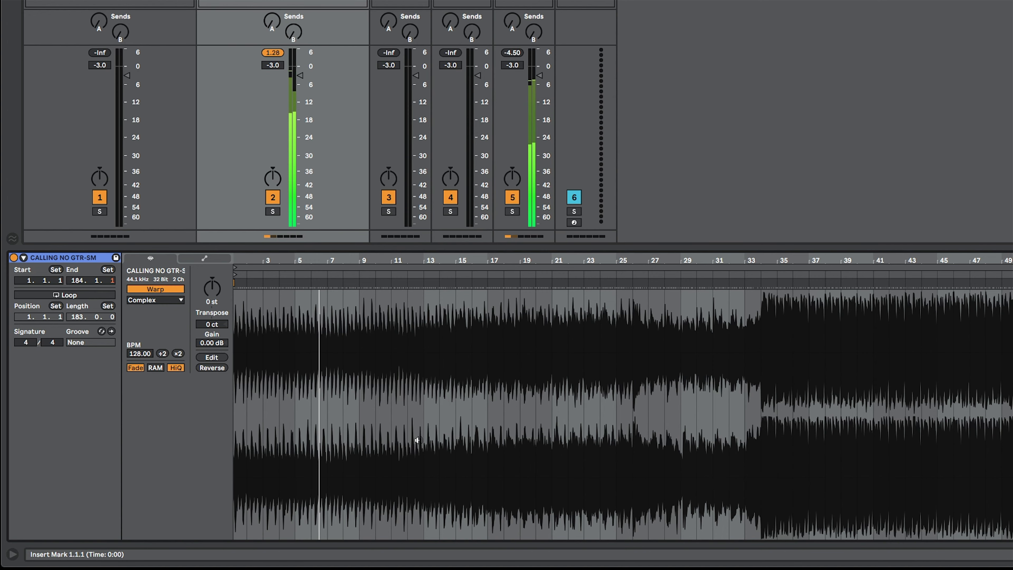
pyautogui.moveTo(421, 259); pyautogui.dragTo(421, 315)
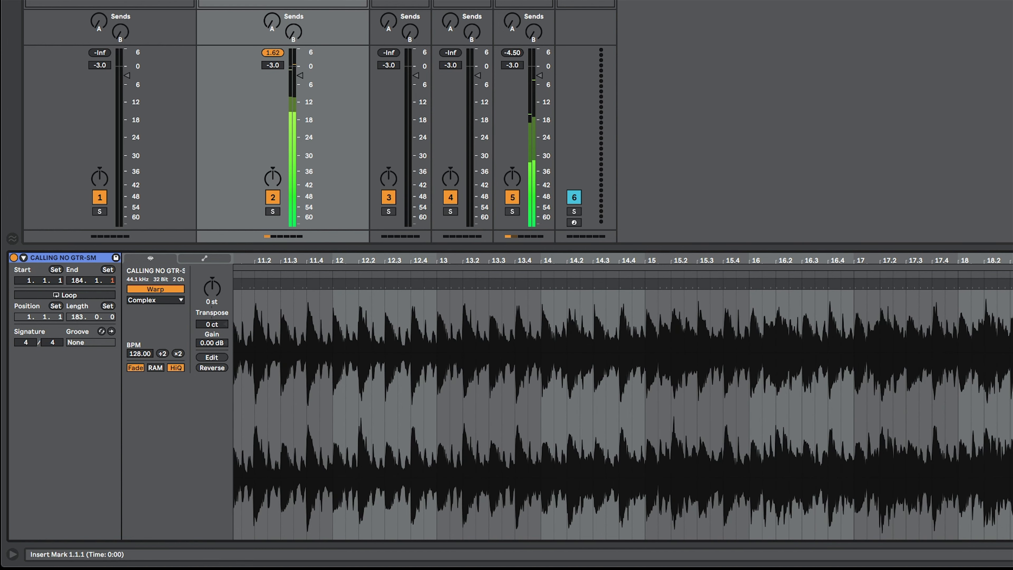
pyautogui.moveTo(1011, 259); pyautogui.dragTo(1010, 207)
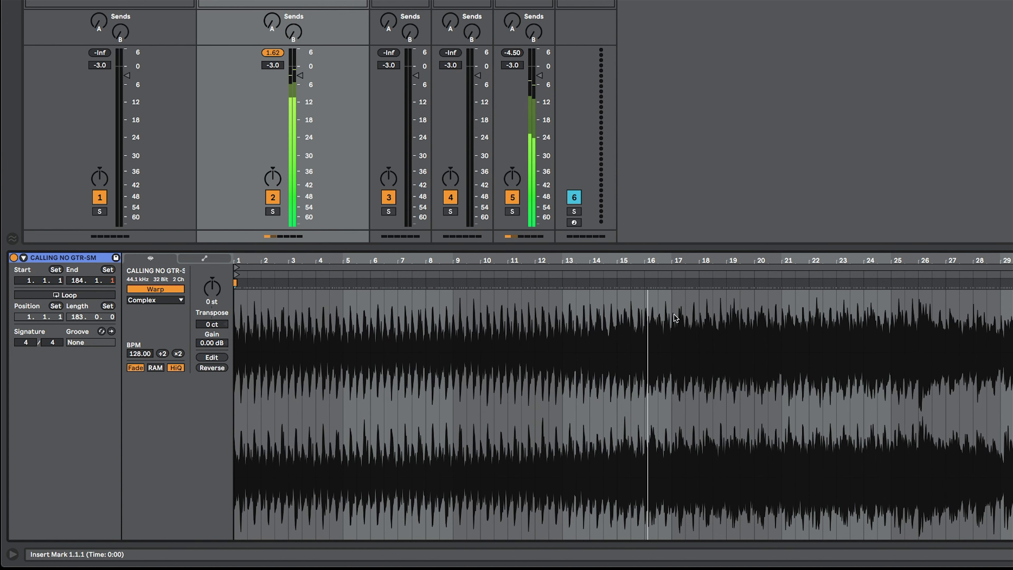
pyautogui.moveTo(668, 279); pyautogui.dragTo(861, 377)
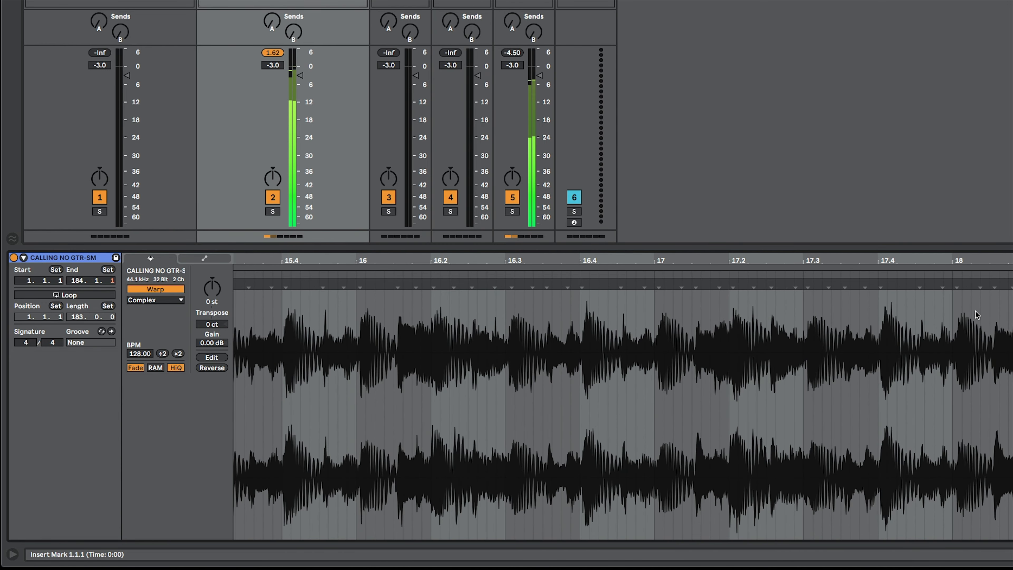
pyautogui.moveTo(932, 260); pyautogui.dragTo(853, 176)
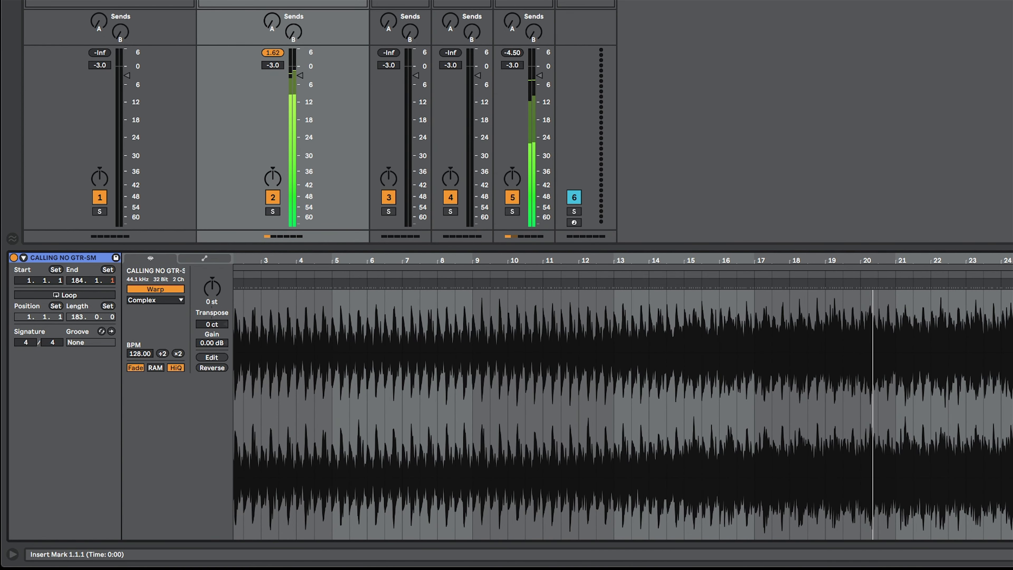
pyautogui.moveTo(989, 261); pyautogui.dragTo(714, 343)
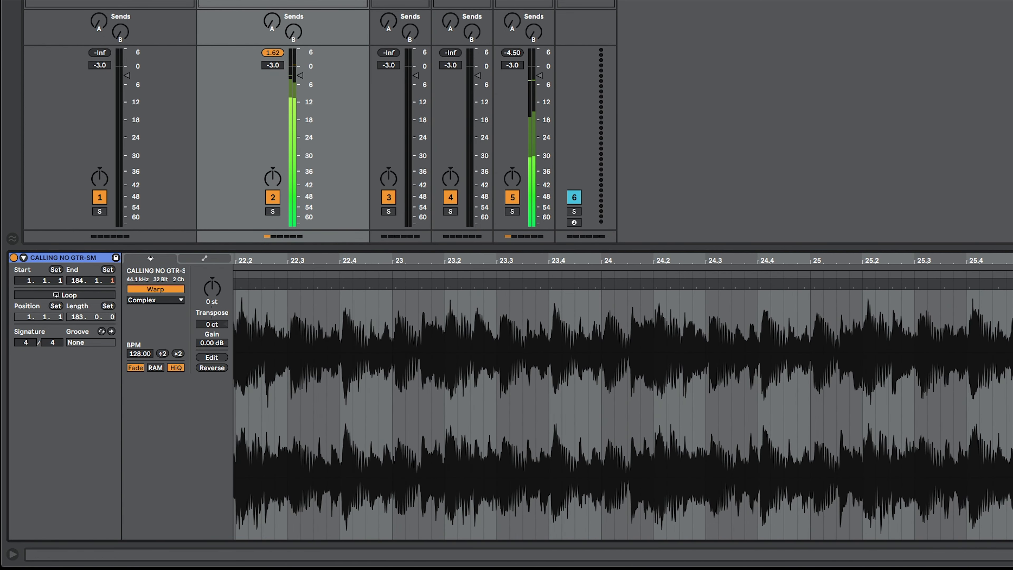
pyautogui.moveTo(486, 262); pyautogui.dragTo(486, 247)
pyautogui.hscroll(4, 967, 419)
pyautogui.hscroll(3, 964, 421)
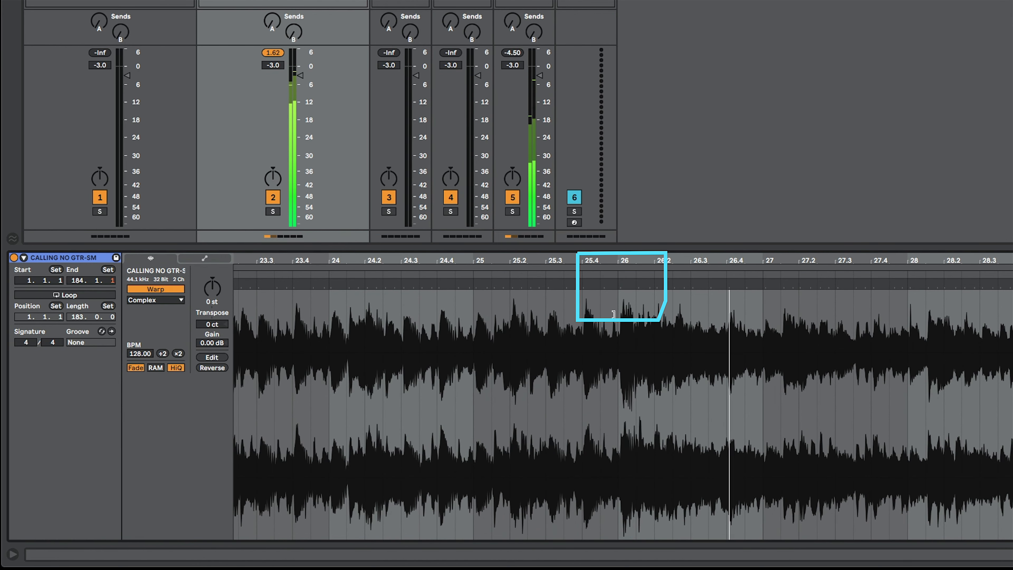
# Step: Add a warp marker on the late transient near bar 26 of the CALLING clip and align it with the bar 26 line
pyautogui.moveTo(620, 260); pyautogui.dragTo(620, 315)
pyautogui.doubleClick(625, 285)
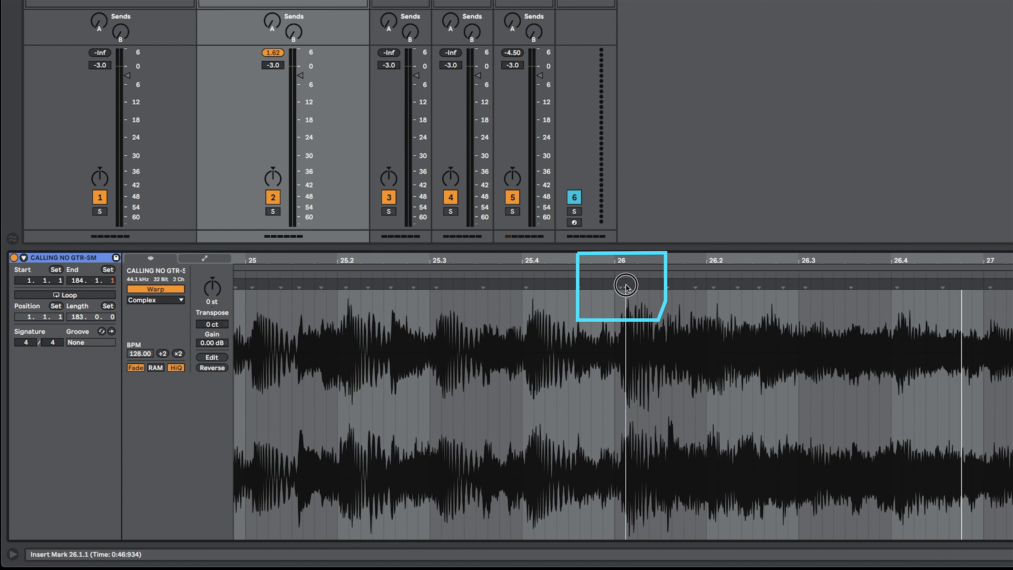
pyautogui.moveTo(625, 285); pyautogui.dragTo(620, 285)
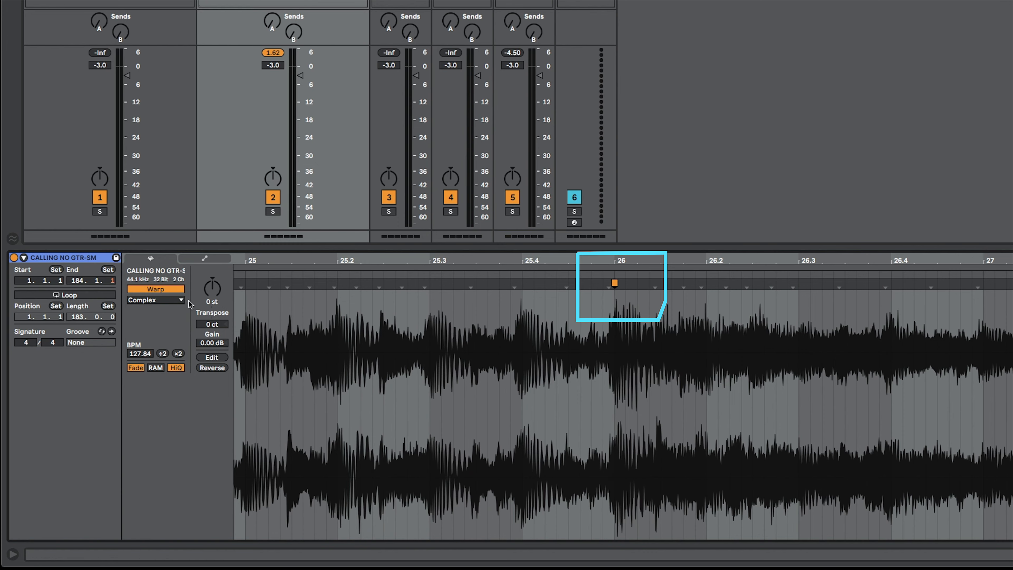
# Step: Check the CALLING clip's beats between bars 22 and 26 against the grid and play that section with the click
pyautogui.moveTo(247, 261); pyautogui.dragTo(256, 244)
pyautogui.hscroll(-5, 463, 374)
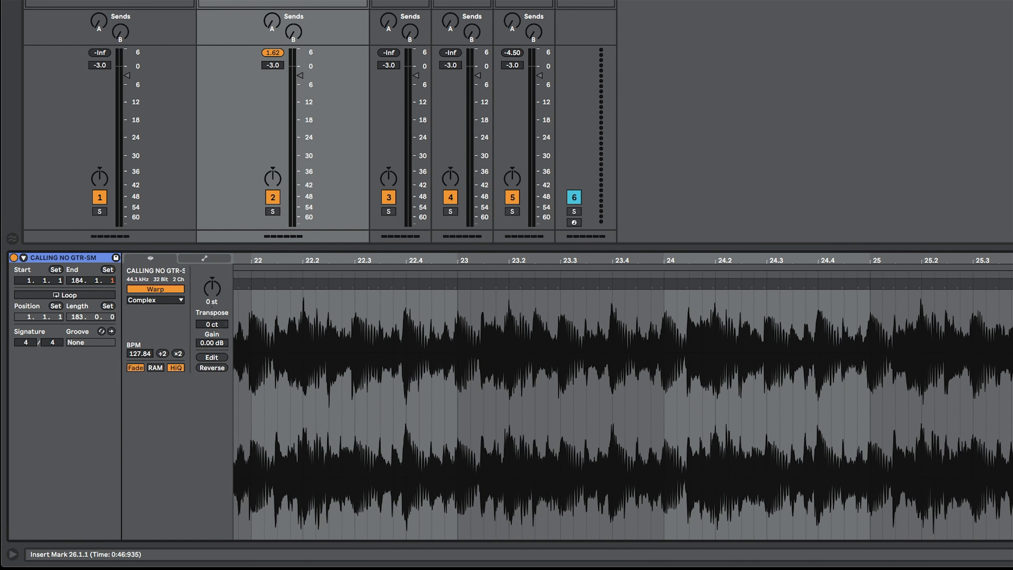
pyautogui.moveTo(1011, 260); pyautogui.dragTo(1009, 303)
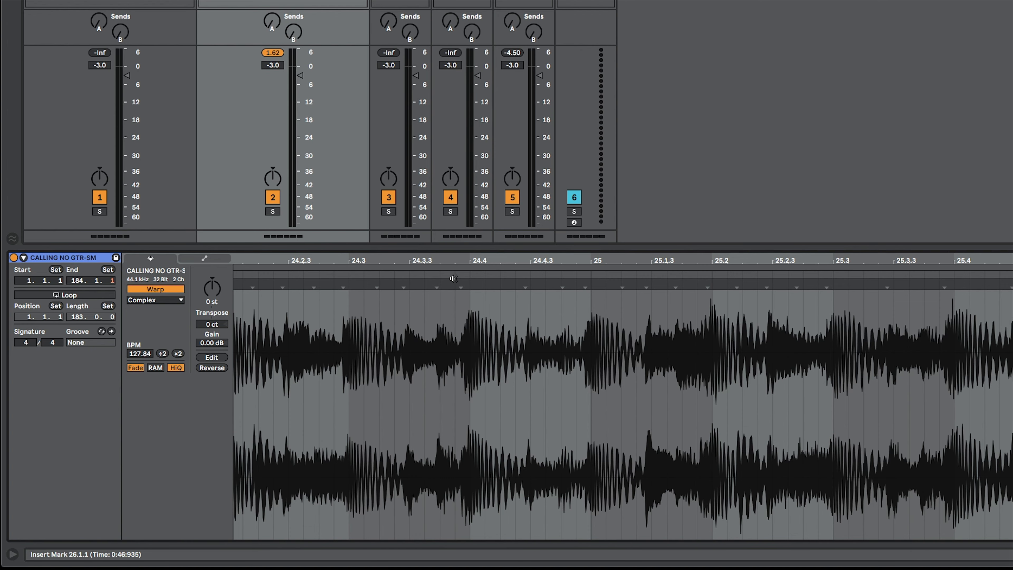
pyautogui.moveTo(458, 258); pyautogui.dragTo(657, 202)
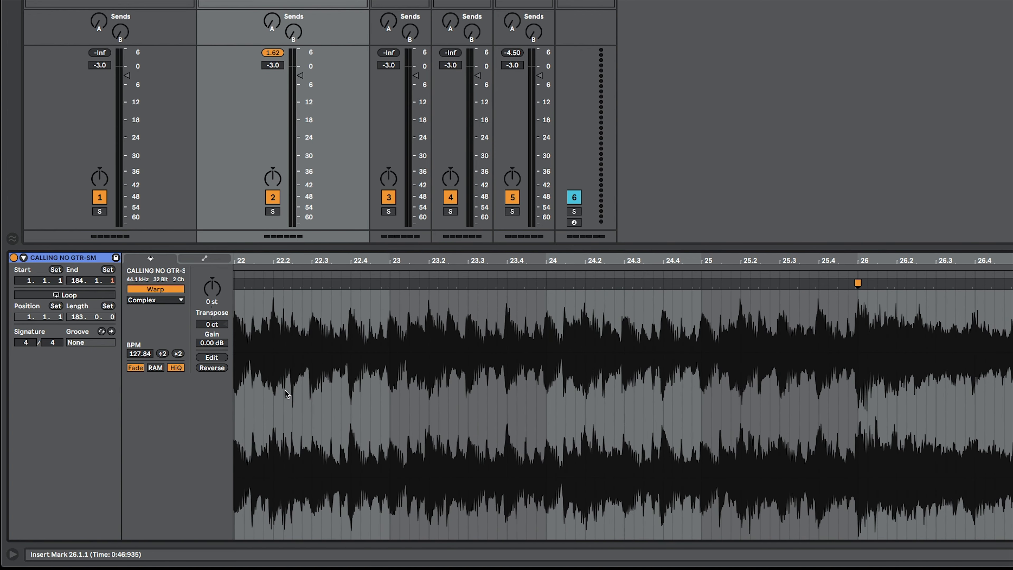
pyautogui.click(246, 457)
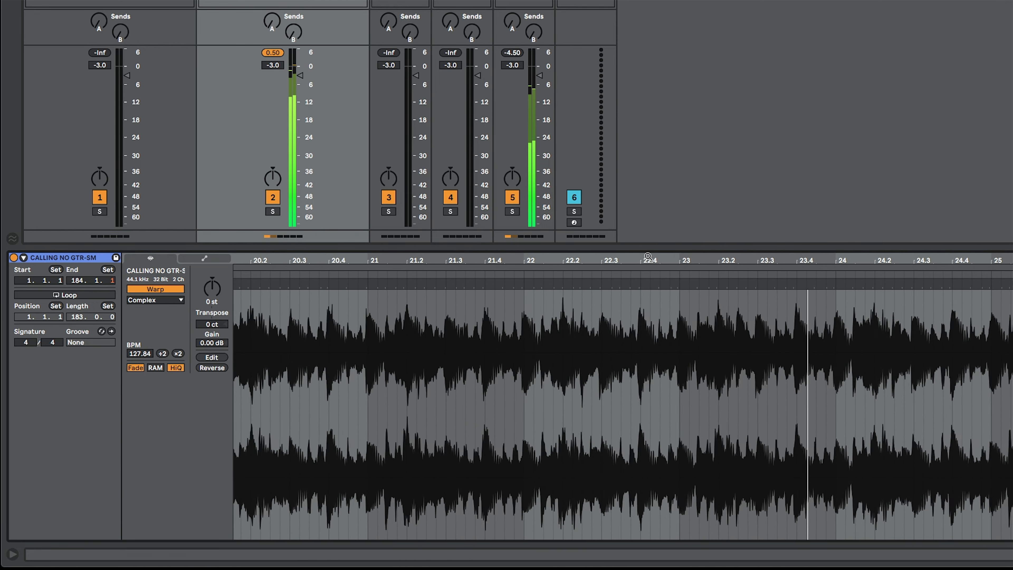
# Step: Place a warp marker on the CALLING clip's loud section entry and align it with the start of bar 34
pyautogui.moveTo(651, 260); pyautogui.dragTo(449, 324)
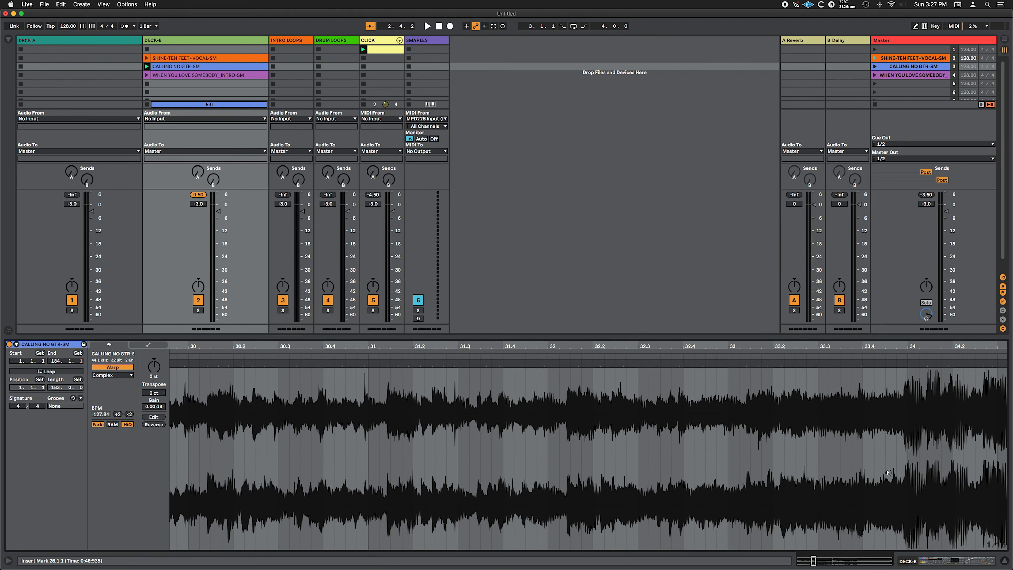
pyautogui.press('space')
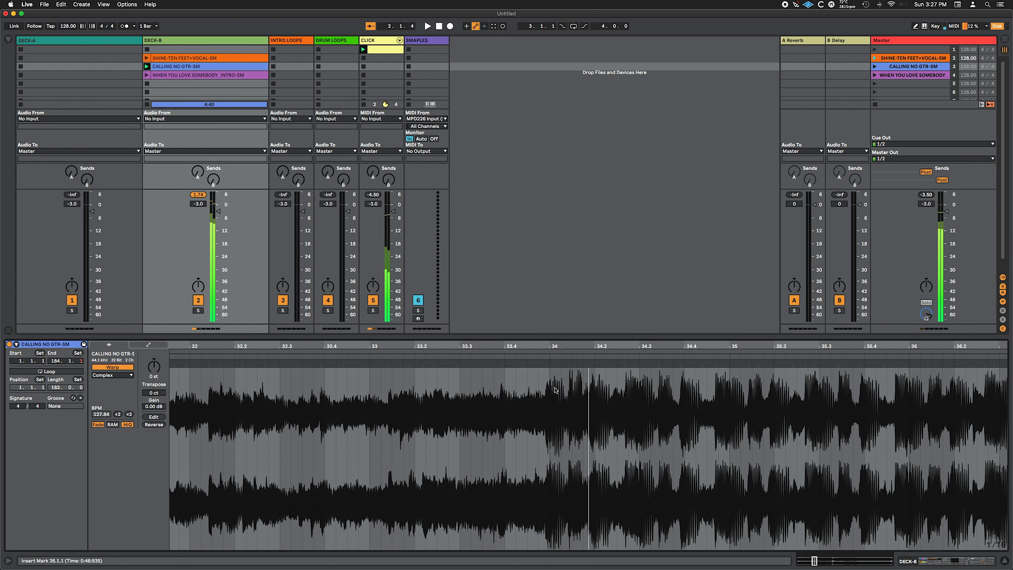
pyautogui.moveTo(557, 346)
pyautogui.mouseDown()
pyautogui.moveTo(535, 385)
pyautogui.moveTo(559, 386)
pyautogui.moveTo(560, 362)
pyautogui.mouseUp()
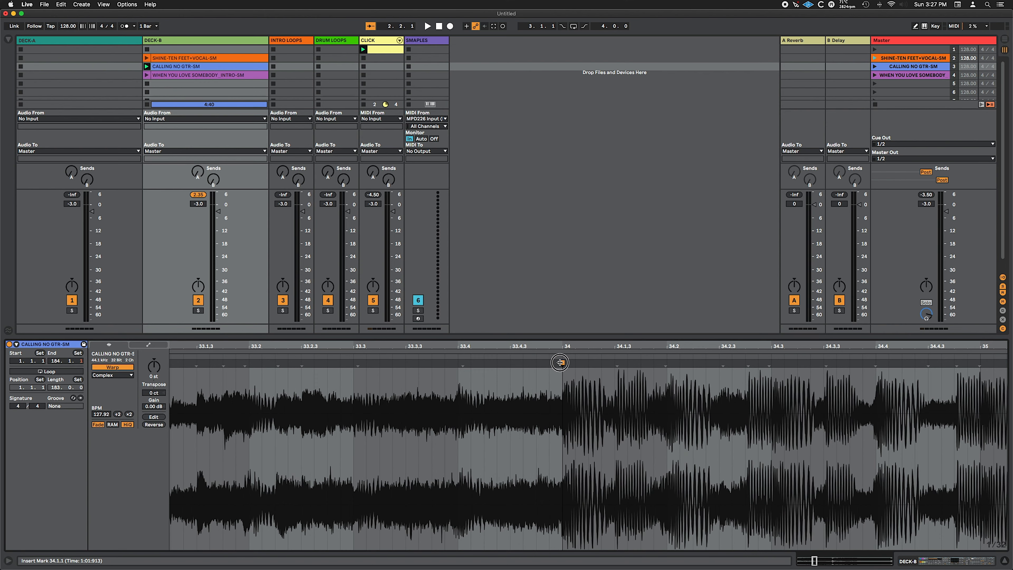
# Step: Play the CALLING clip from several points with the click and examine its alignment from bar 1 to past bar 34
pyautogui.click(199, 479)
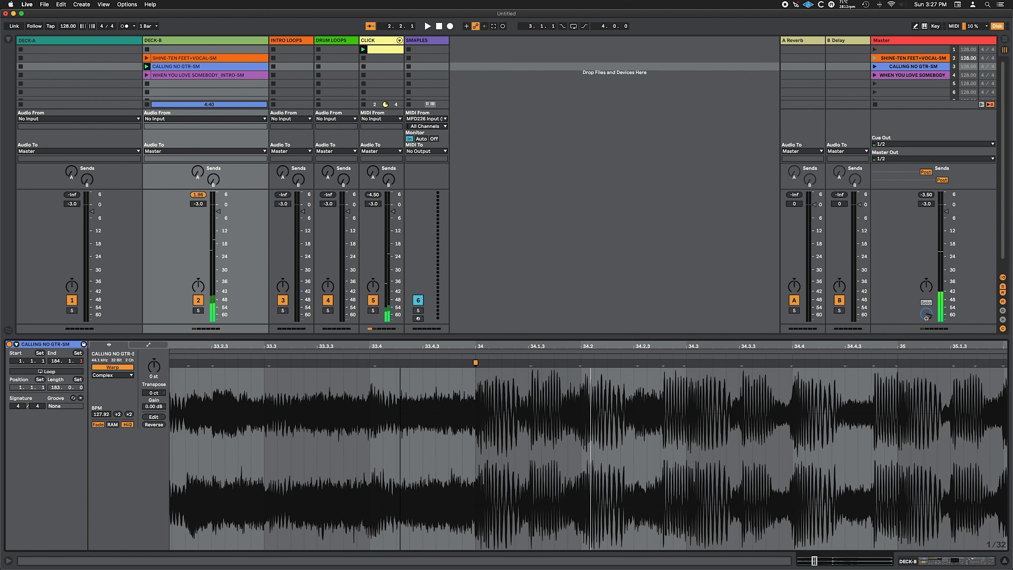
pyautogui.click(223, 513)
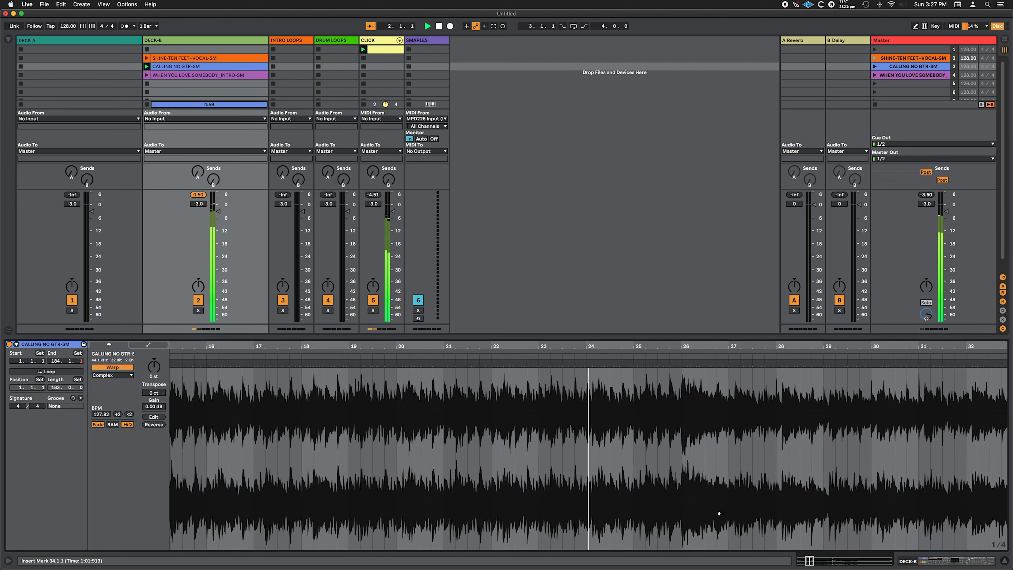
pyautogui.press('space')
pyautogui.moveTo(922, 346); pyautogui.dragTo(656, 415)
pyautogui.moveTo(583, 415)
pyautogui.mouseDown()
pyautogui.moveTo(280, 437)
pyautogui.moveTo(395, 436)
pyautogui.moveTo(363, 443)
pyautogui.moveTo(414, 428)
pyautogui.mouseUp()
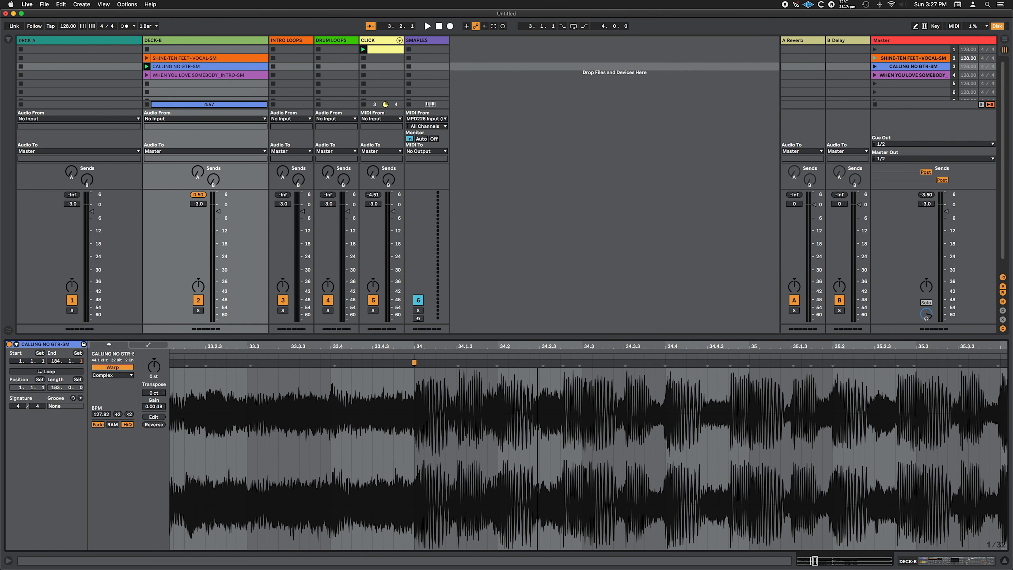
pyautogui.moveTo(374, 345)
pyautogui.mouseDown()
pyautogui.moveTo(375, 327)
pyautogui.moveTo(883, 303)
pyautogui.moveTo(830, 255)
pyautogui.mouseUp()
pyautogui.moveTo(172, 344)
pyautogui.mouseDown()
pyautogui.moveTo(172, 376)
pyautogui.moveTo(172, 343)
pyautogui.mouseUp()
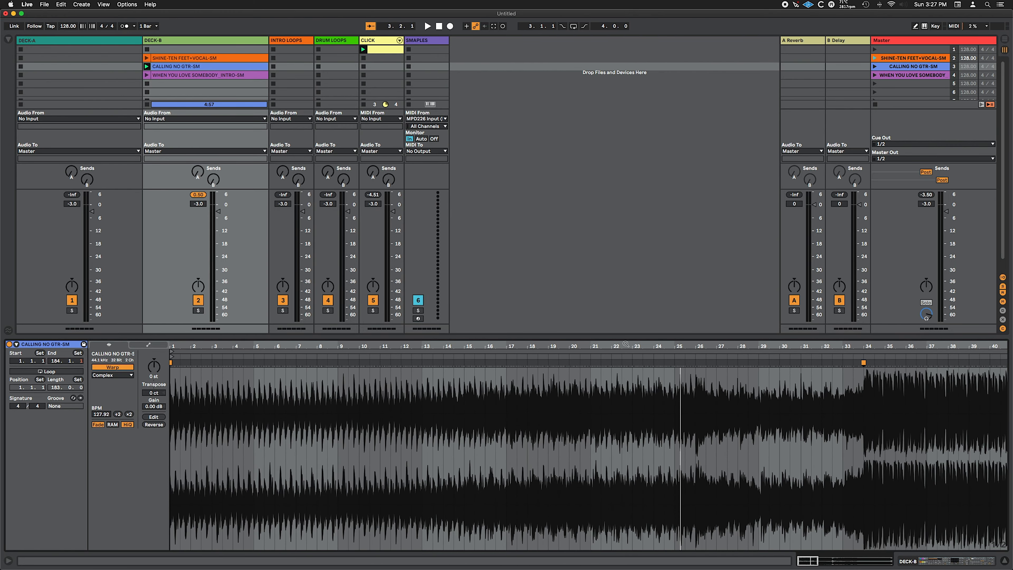
pyautogui.moveTo(867, 343); pyautogui.dragTo(337, 407)
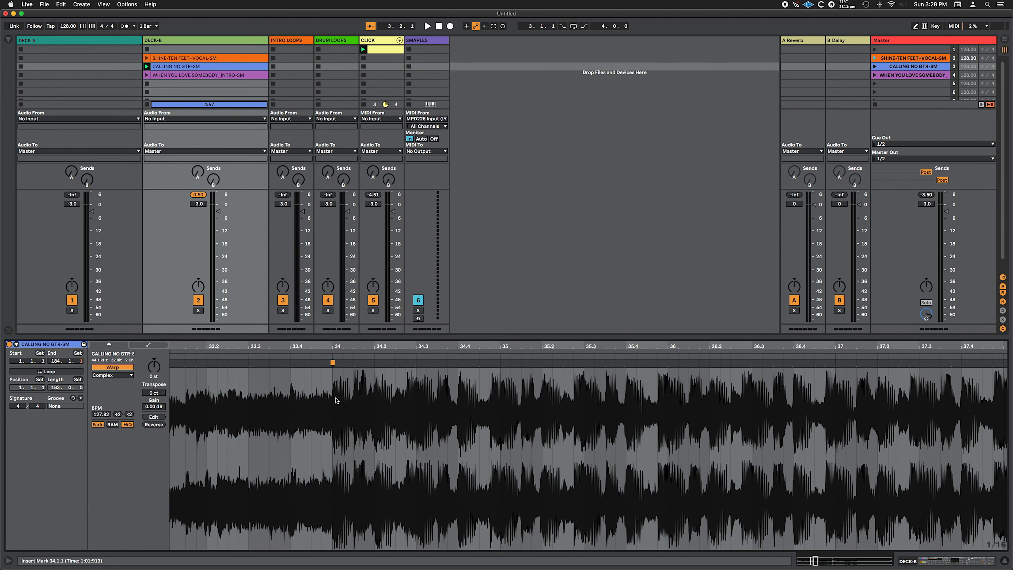
# Step: Apply Warp From Here at the CALLING clip's bar 34 warp marker to rewarp the rest of the track
pyautogui.moveTo(199, 346)
pyautogui.mouseDown()
pyautogui.moveTo(198, 313)
pyautogui.moveTo(690, 313)
pyautogui.mouseUp()
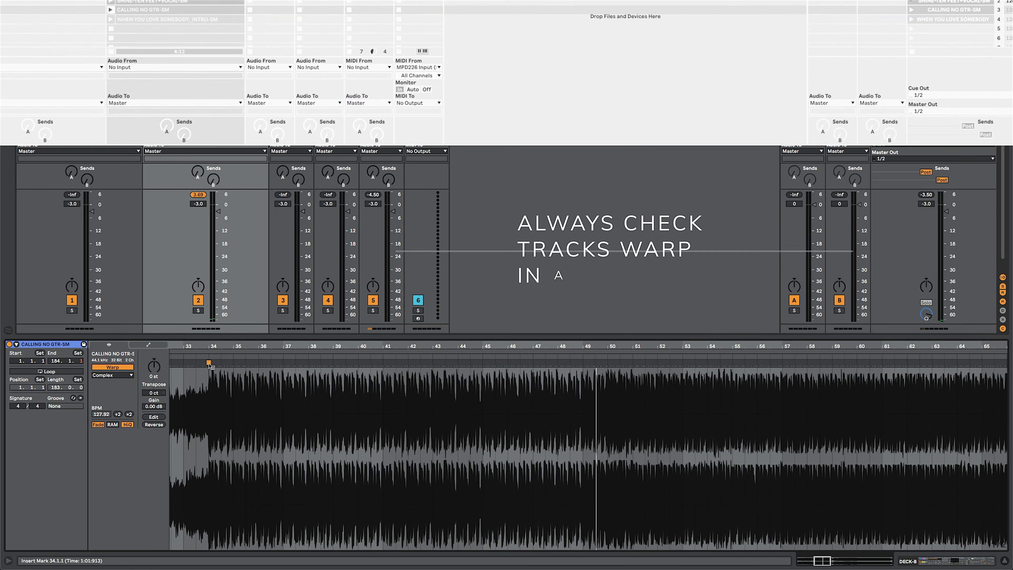
pyautogui.rightClick(209, 363)
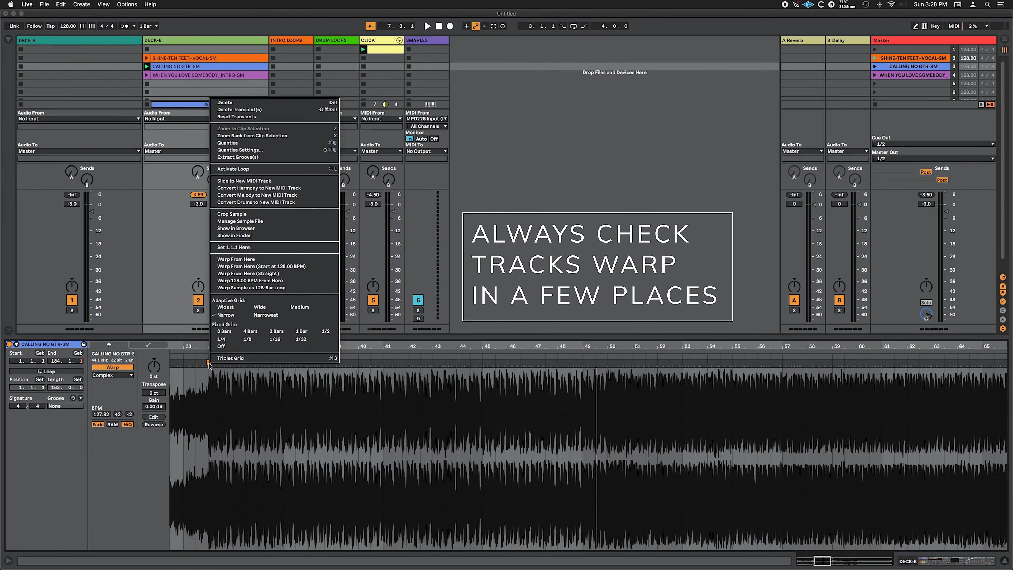
pyautogui.click(238, 260)
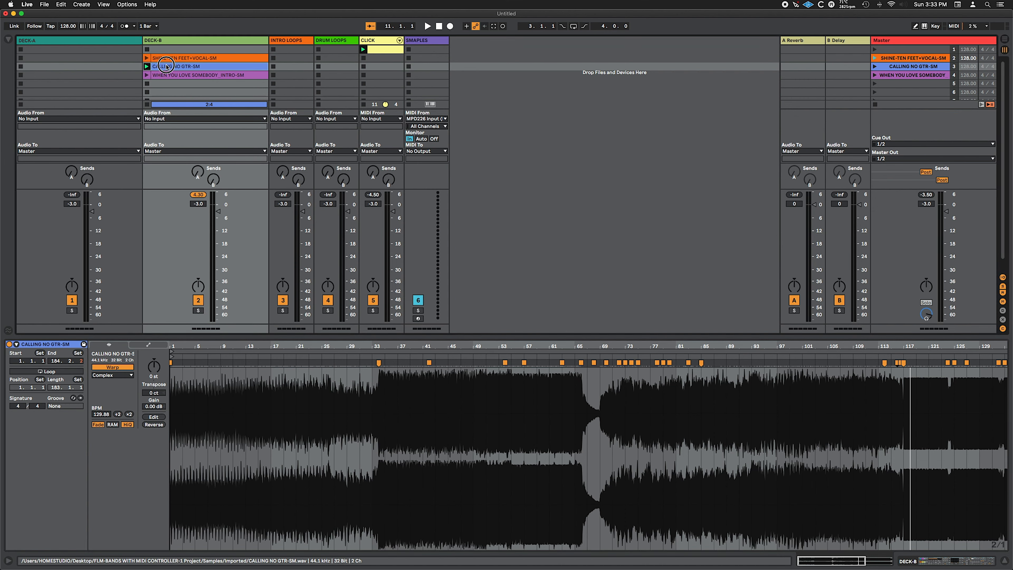
# Step: Select the WHEN YOU LOVE SOMEBODY_INTRO-SM clip in DECK-B and enable Warp on it
pyautogui.click(166, 75)
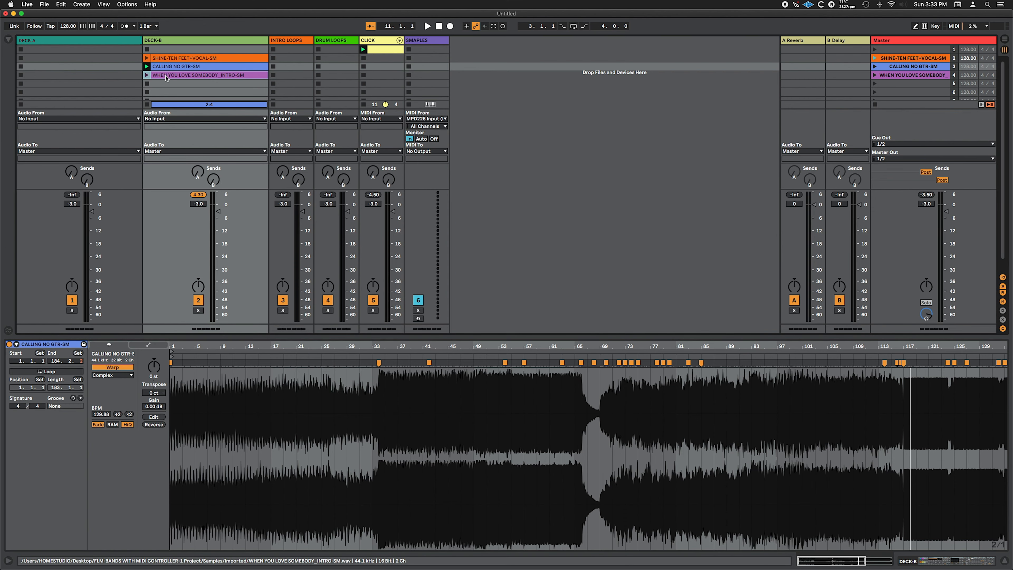
pyautogui.click(113, 367)
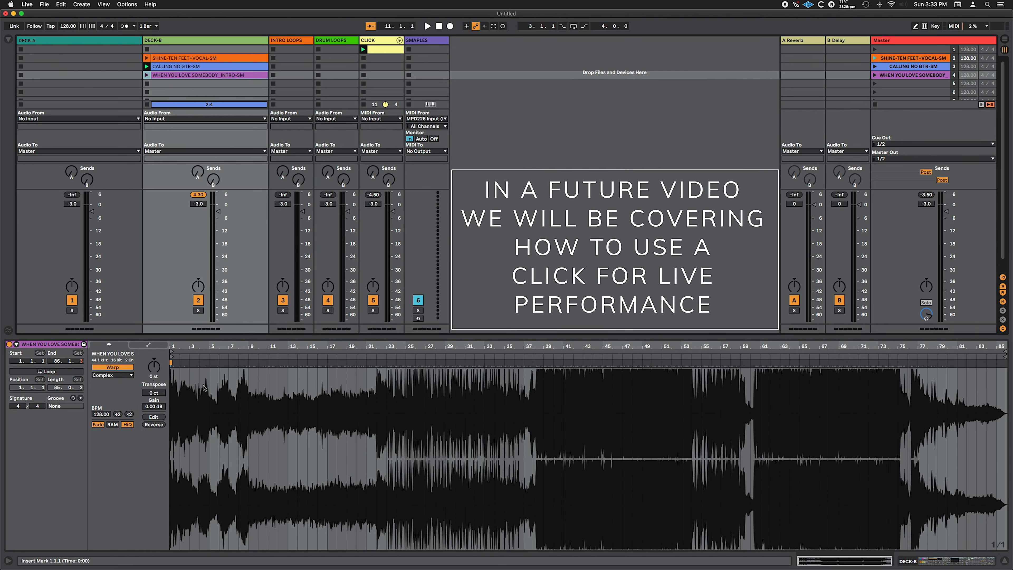
# Step: Audition the WHEN YOU LOVE SOMEBODY clip around bar 22, and warp the first drum hit after bar 23 onto the bar 23 line
pyautogui.moveTo(381, 346); pyautogui.dragTo(434, 373)
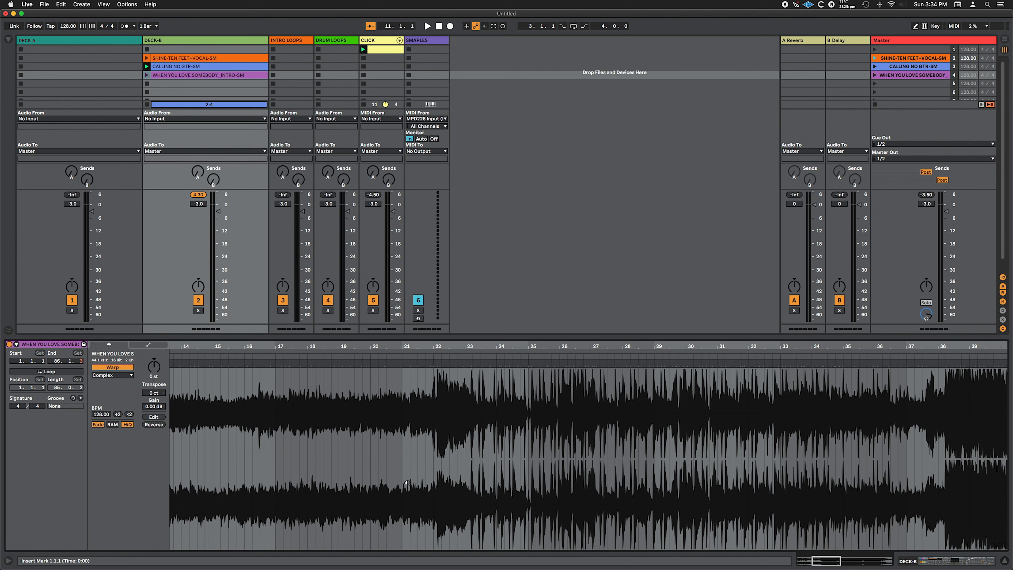
pyautogui.click(406, 482)
pyautogui.moveTo(431, 346); pyautogui.dragTo(312, 337)
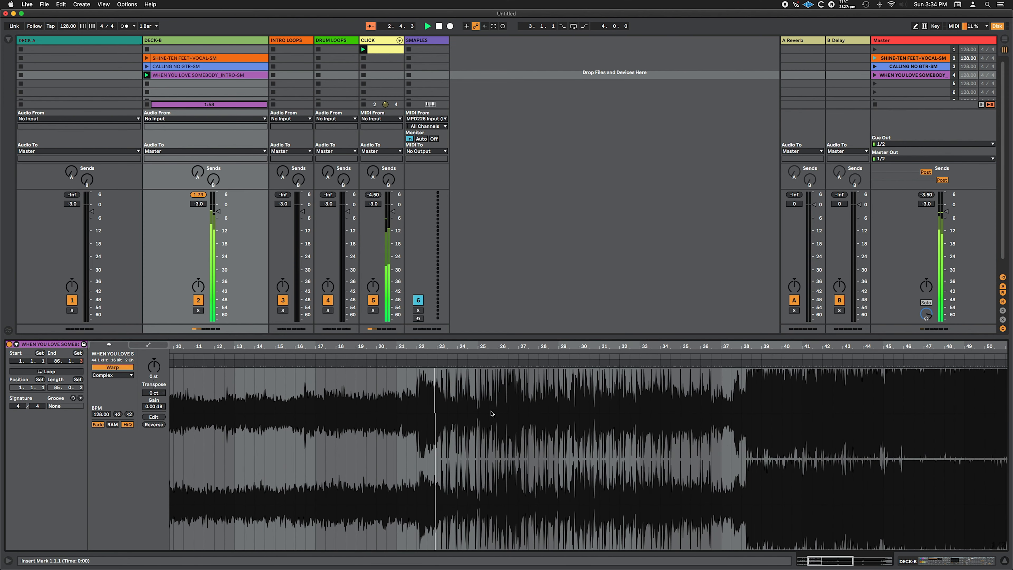
pyautogui.scroll(5, 459, 423)
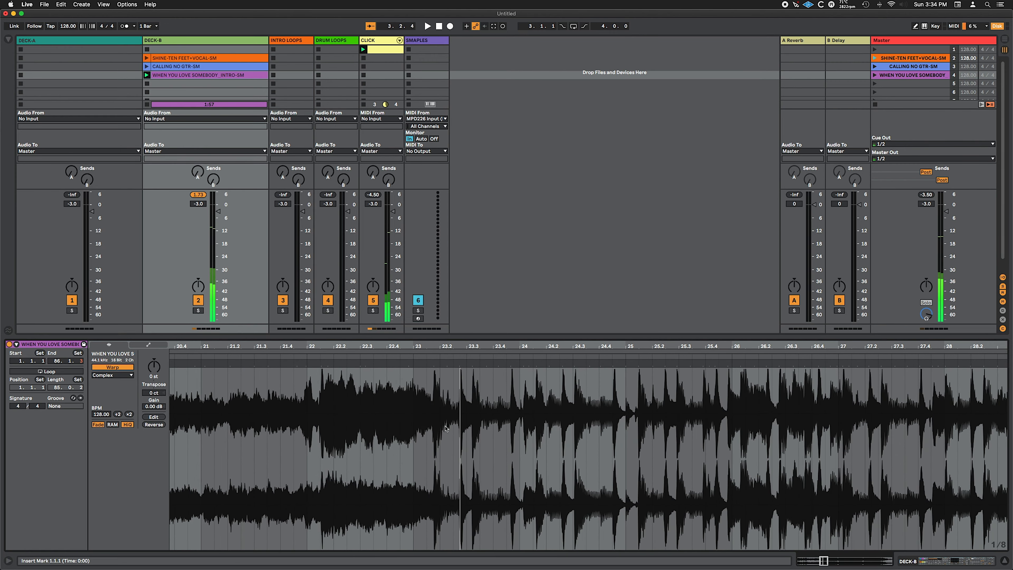
pyautogui.hscroll(-3, 434, 495)
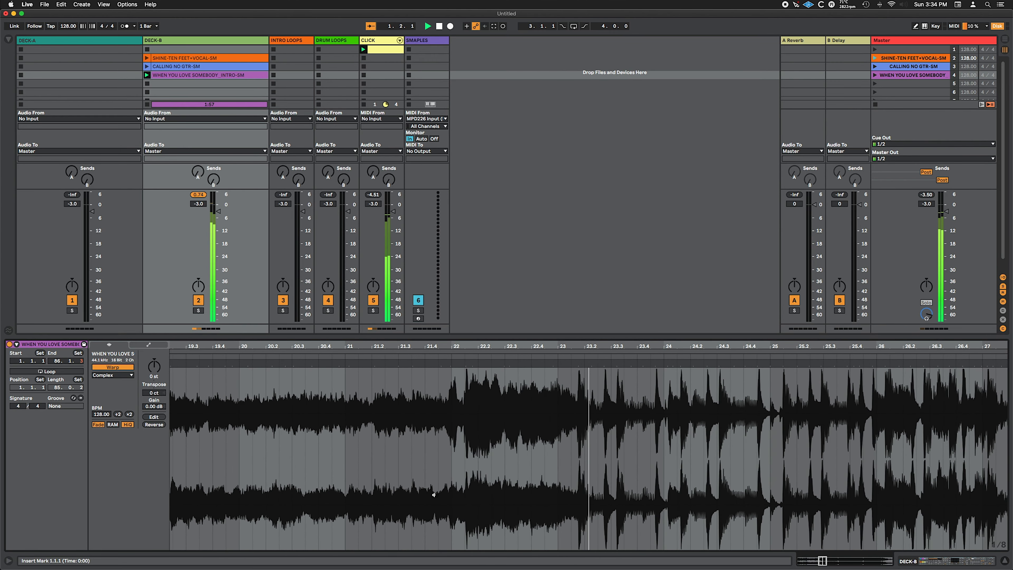
pyautogui.click(558, 373)
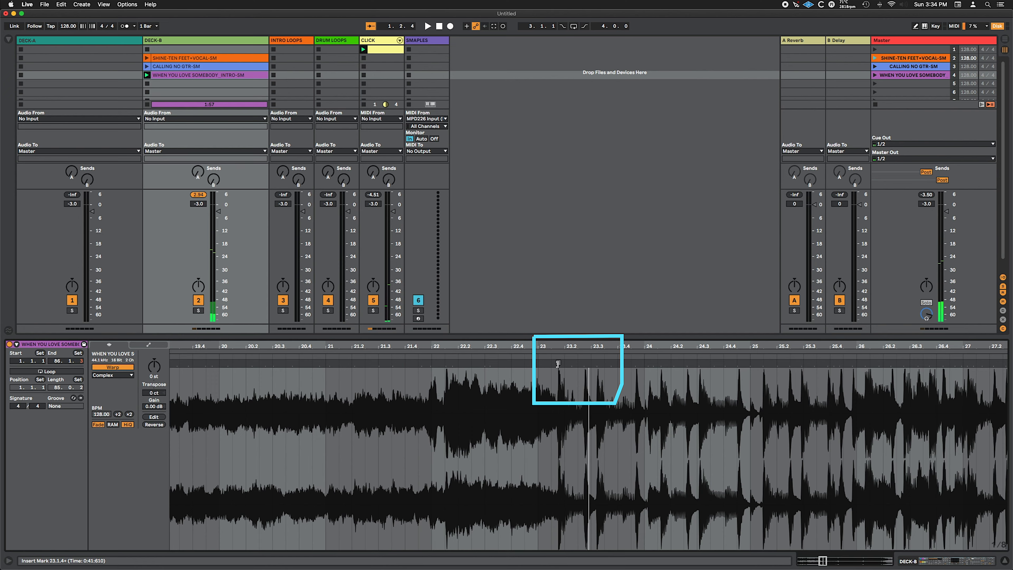
pyautogui.moveTo(558, 362); pyautogui.dragTo(538, 362)
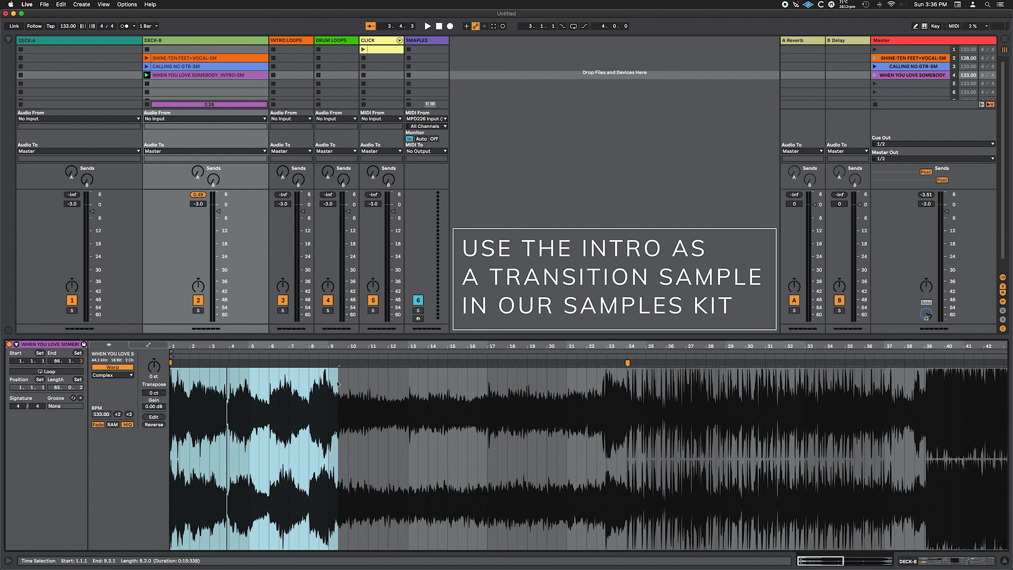
# Step: Audition the WHEN YOU LOVE SOMEBODY clip between bars 10 and 13, and apply Warp From Here at a warp marker on bar 12
pyautogui.click(408, 389)
pyautogui.click(371, 358)
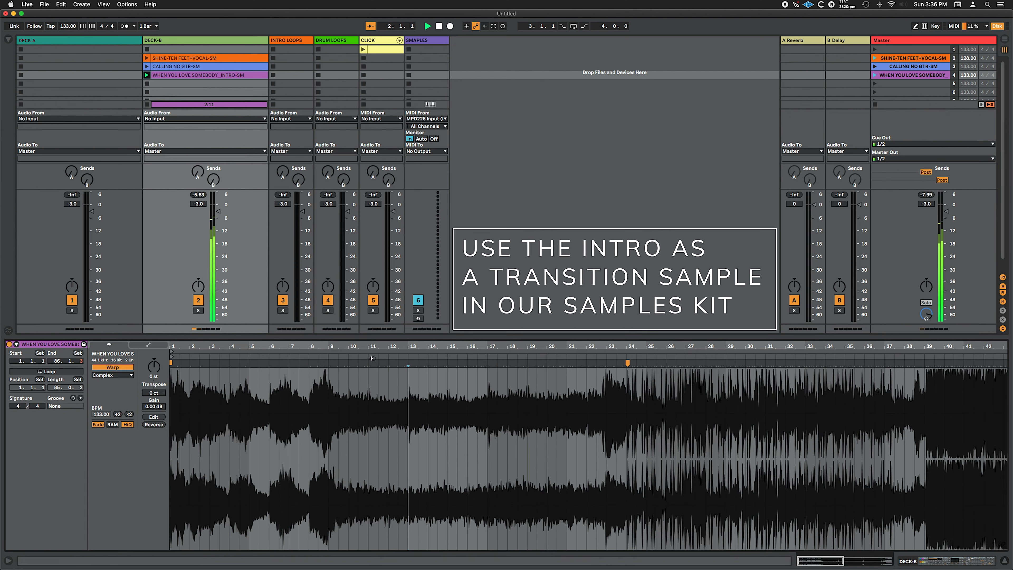
pyautogui.press('space')
pyautogui.click(390, 367)
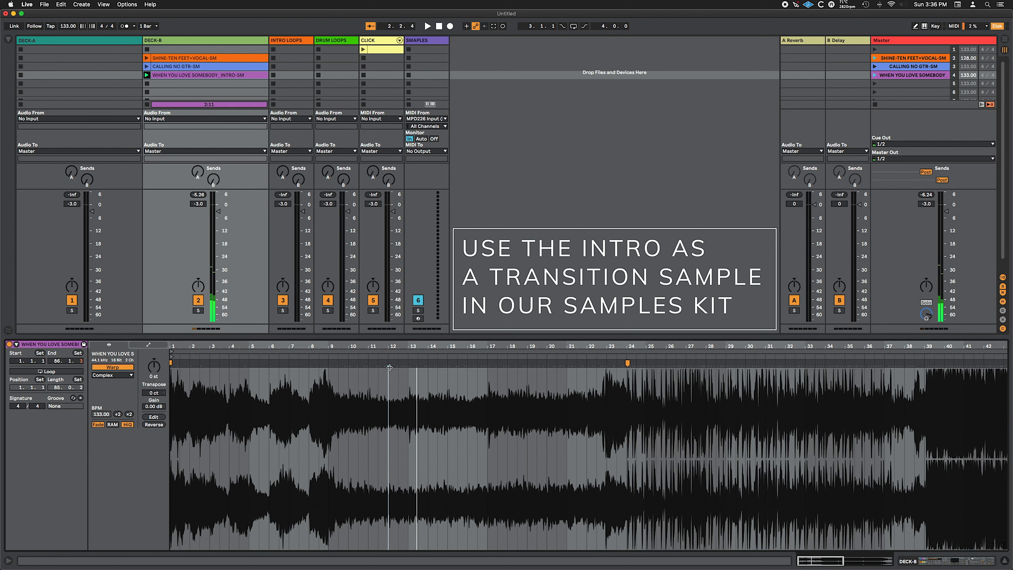
pyautogui.click(387, 356)
pyautogui.moveTo(382, 393); pyautogui.dragTo(358, 451)
pyautogui.press('space')
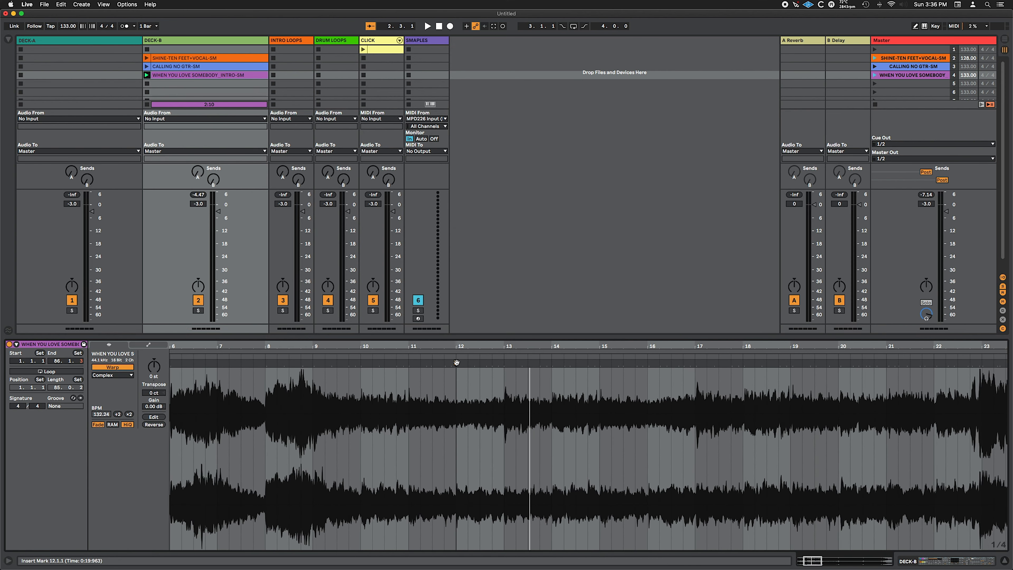
pyautogui.rightClick(457, 362)
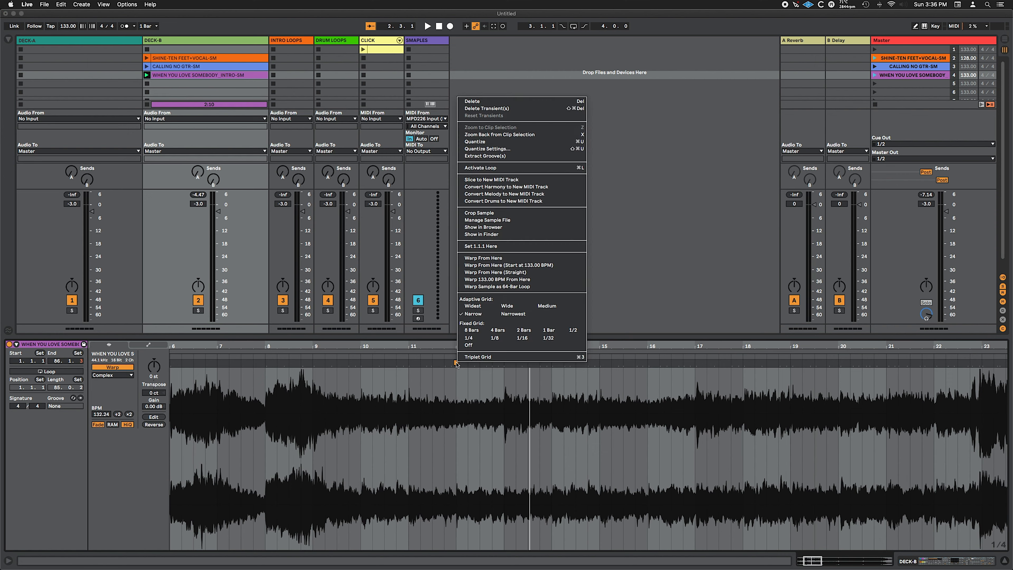
pyautogui.click(491, 258)
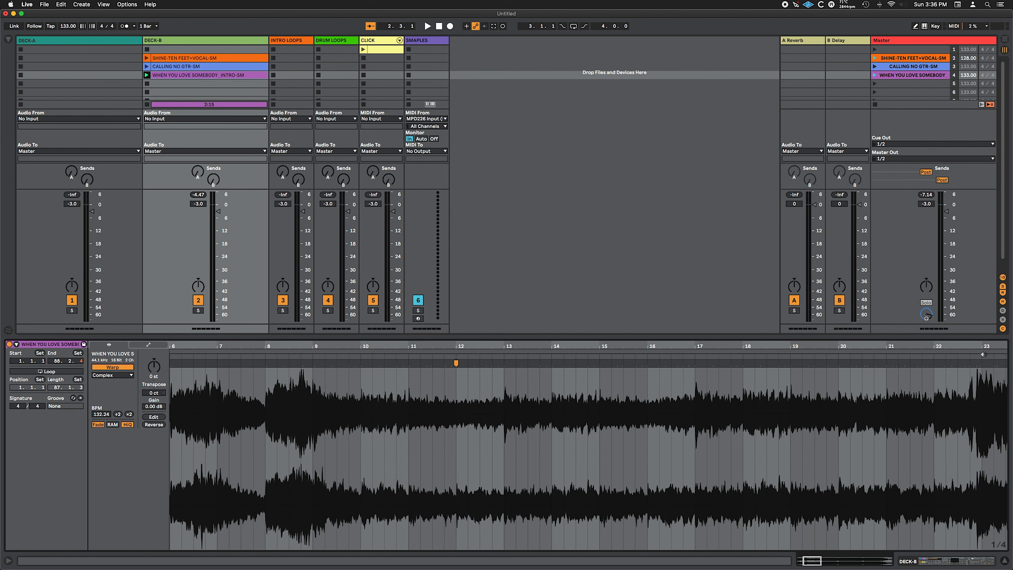
# Step: Play the clip with the click, apply Warp From Here at the drum hit on bar 24, and check the warp near the track's end
pyautogui.press('space')
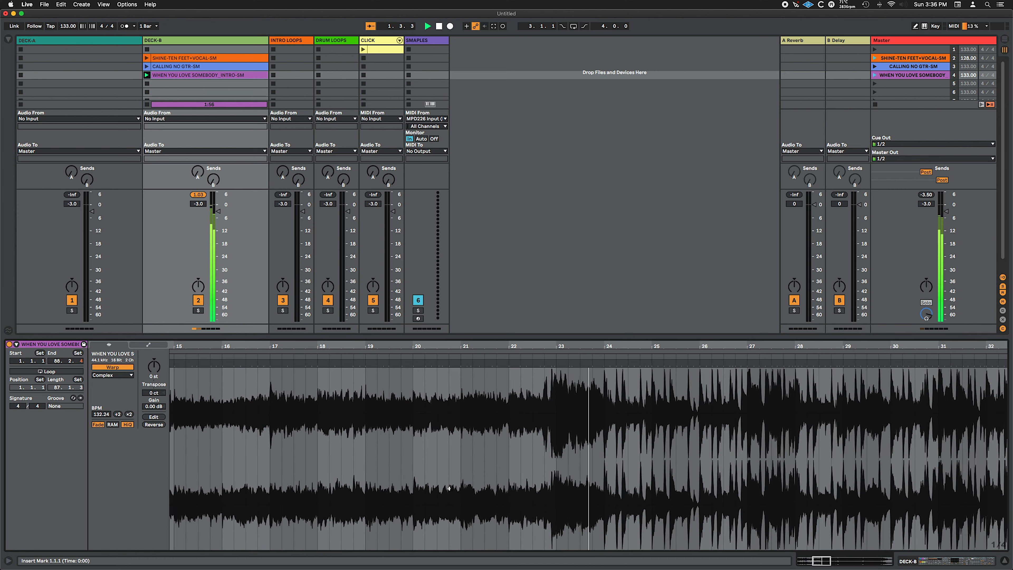
pyautogui.click(363, 50)
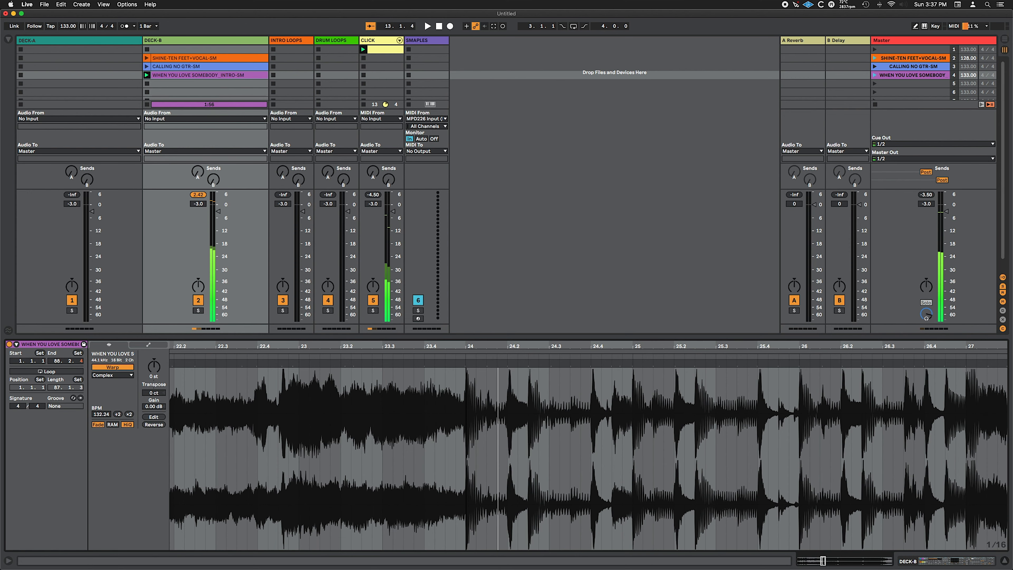
pyautogui.scroll(4, 468, 366)
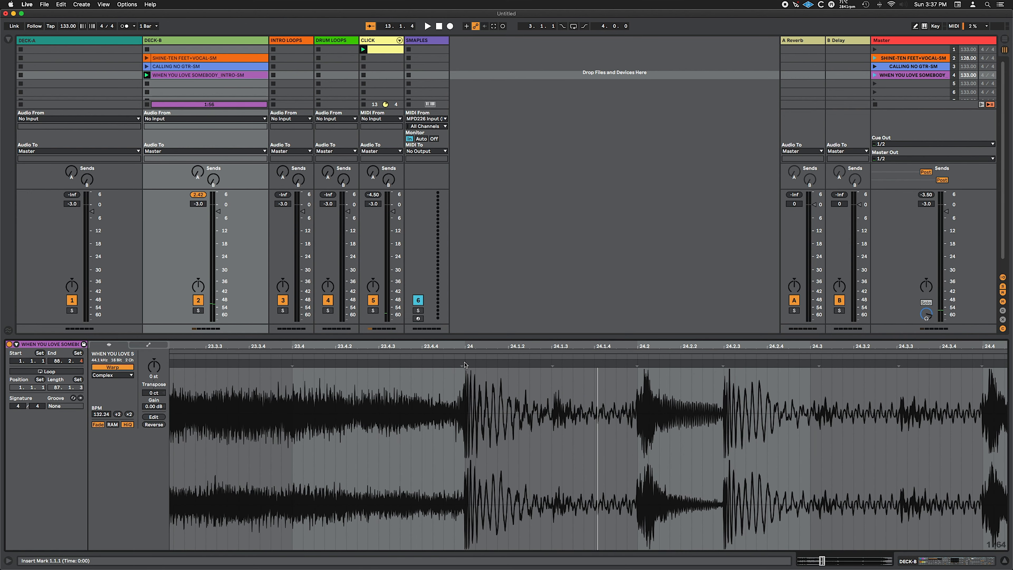
pyautogui.rightClick(464, 362)
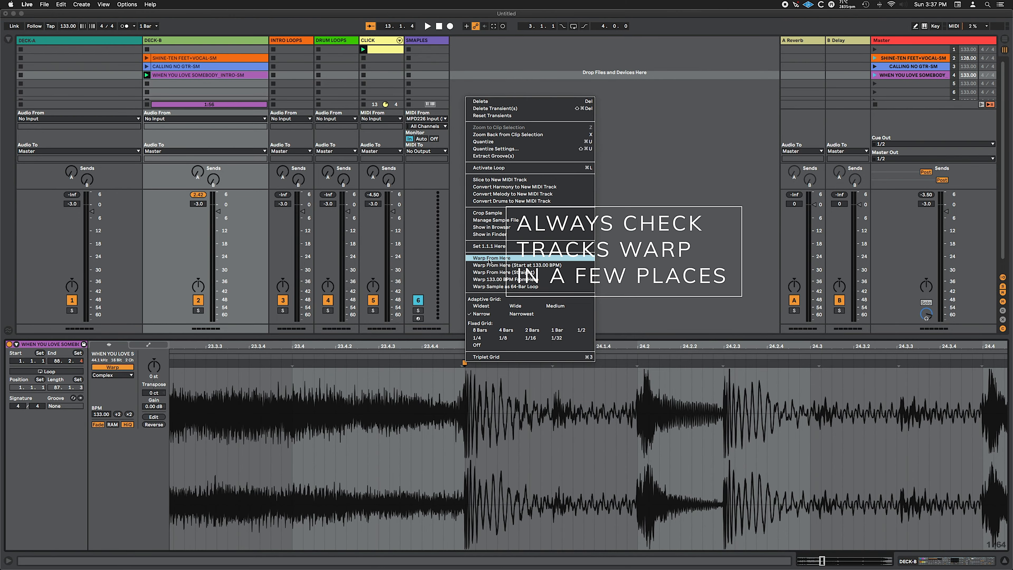
pyautogui.click(489, 258)
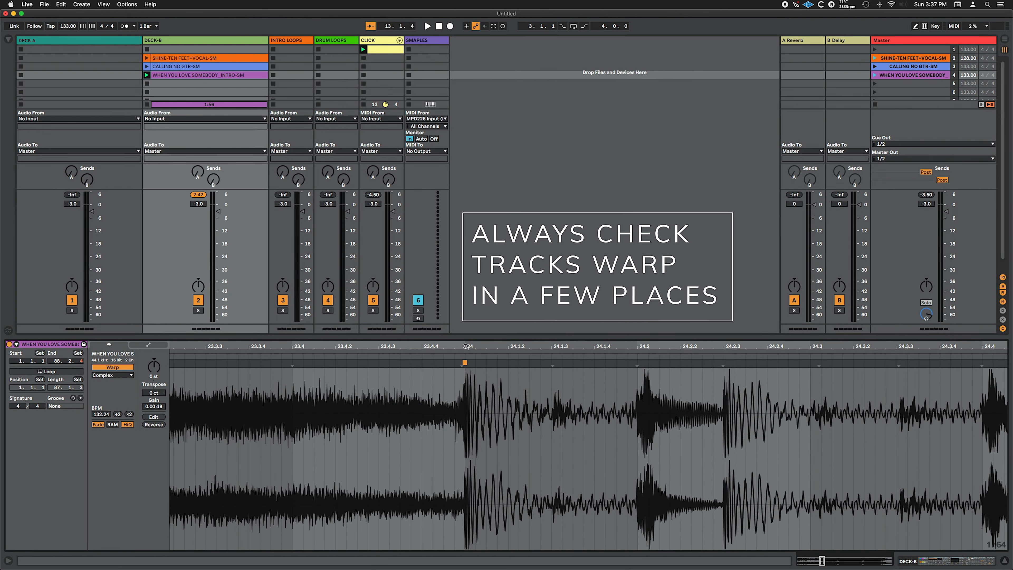
pyautogui.scroll(-4, 435, 365)
pyautogui.scroll(-4, 438, 366)
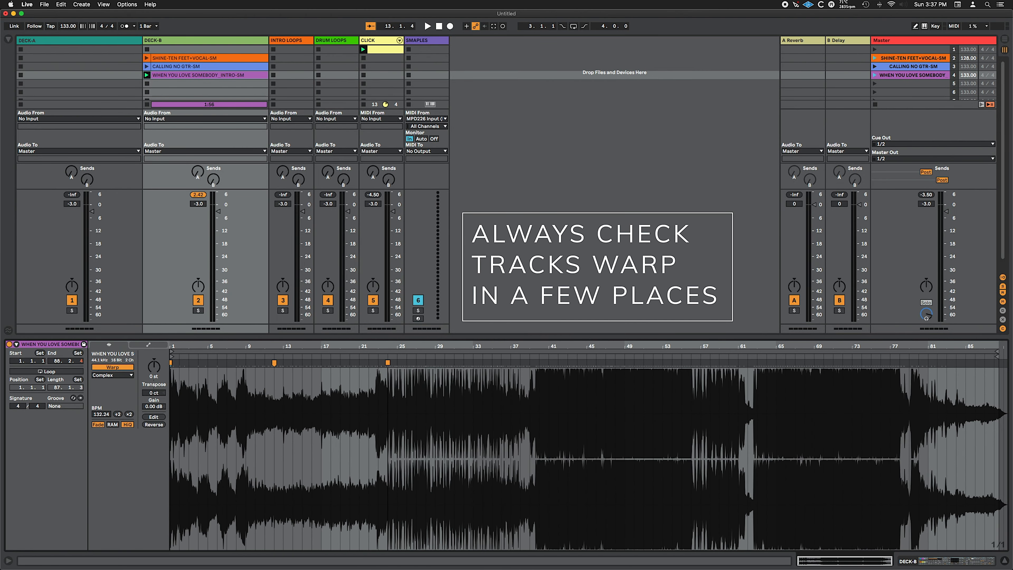
pyautogui.moveTo(925, 345); pyautogui.dragTo(941, 463)
pyautogui.click(463, 527)
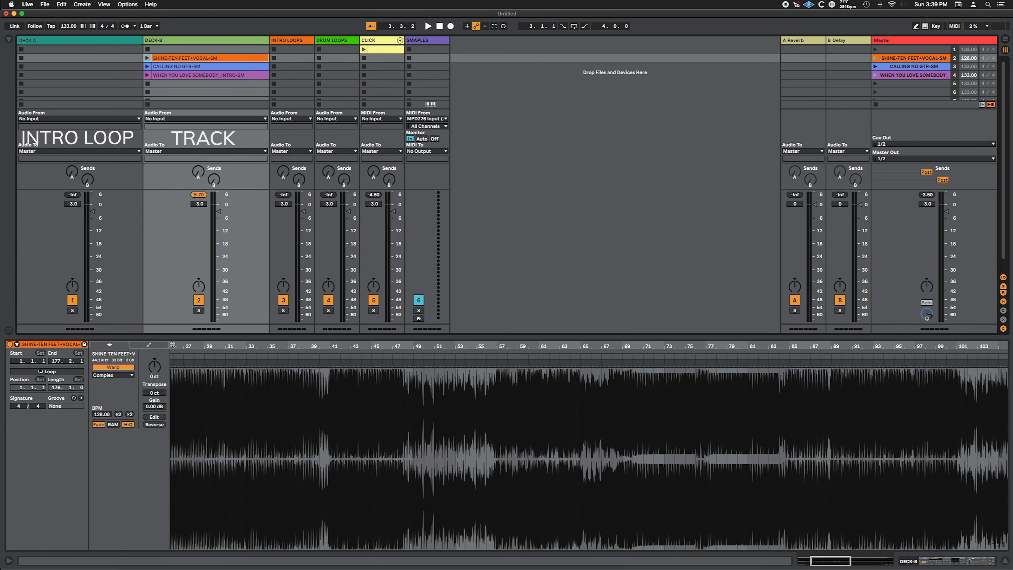
# Step: Copy the SHINE-TEN FEET+VOCAL-SM clip from DECK-B into the same scene on DECK-A
pyautogui.moveTo(806, 560); pyautogui.dragTo(801, 560)
pyautogui.moveTo(175, 411); pyautogui.dragTo(692, 432)
pyautogui.moveTo(242, 411)
pyautogui.mouseDown()
pyautogui.moveTo(199, 62)
pyautogui.moveTo(133, 58)
pyautogui.mouseUp()
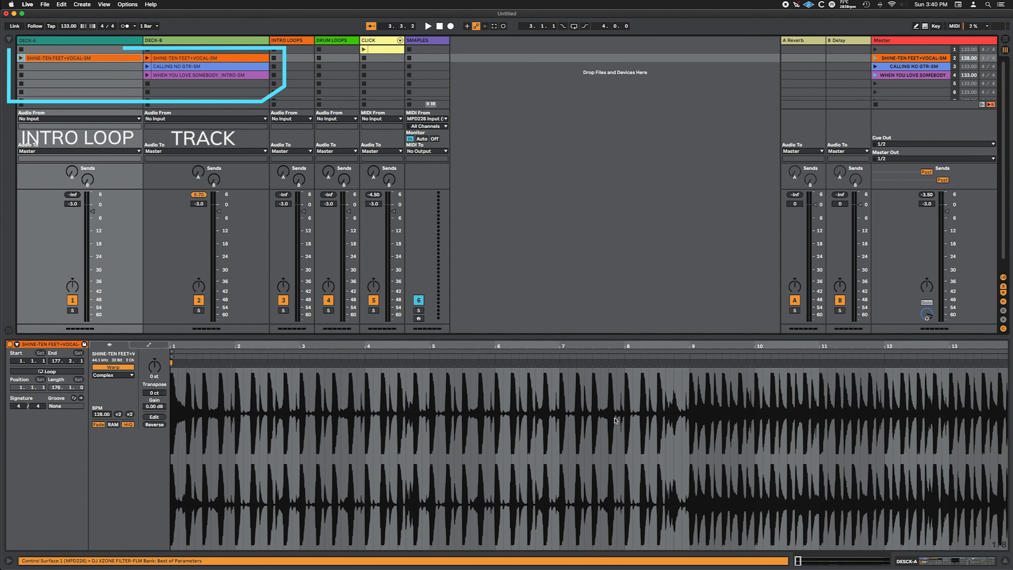
# Step: Loop the first eight bars of DECK-A's SHINE clip and set its end to bar 9
pyautogui.moveTo(690, 389); pyautogui.dragTo(137, 444)
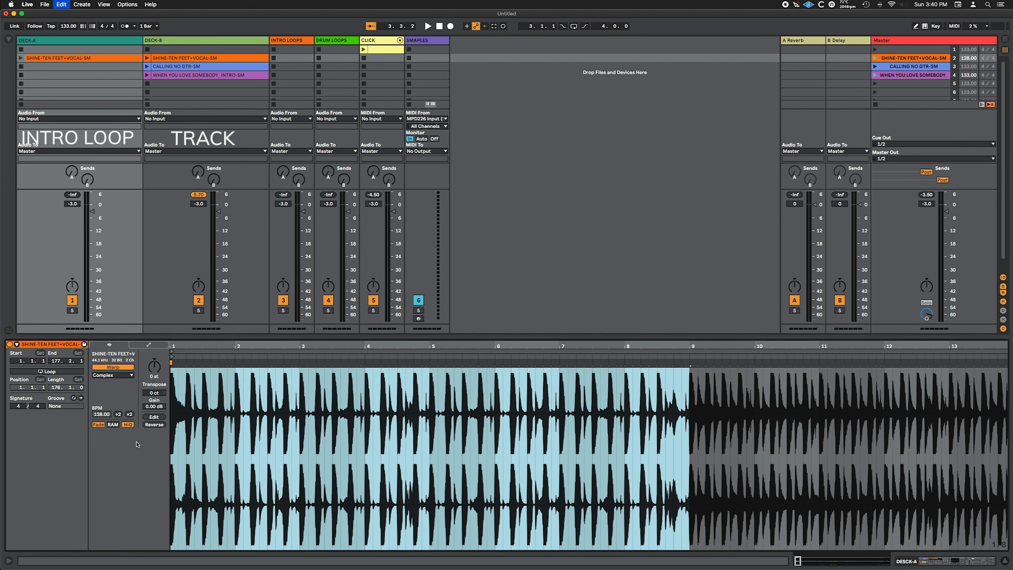
pyautogui.press('super+l')
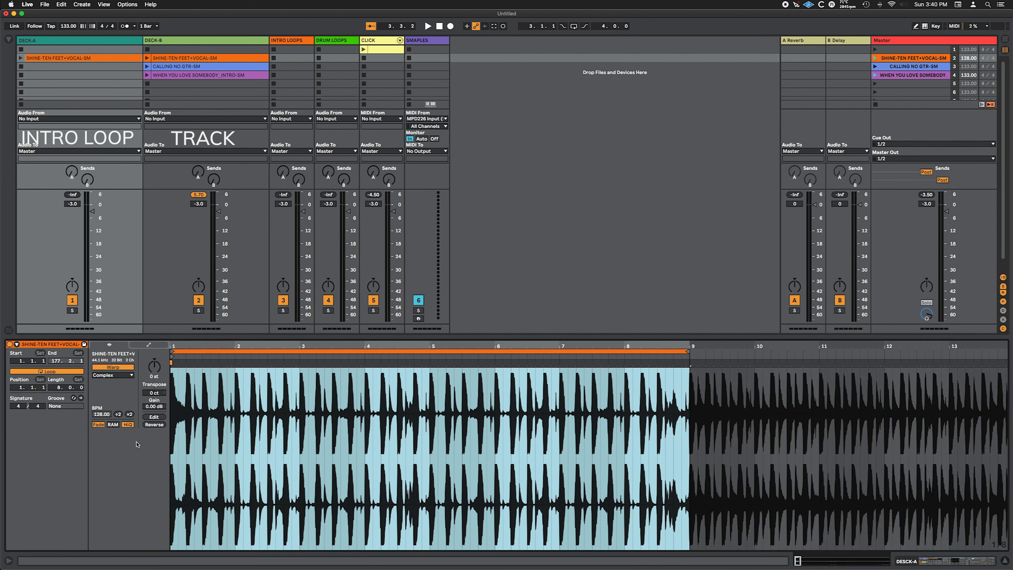
pyautogui.click(57, 360)
pyautogui.write('9')
pyautogui.press('Return')
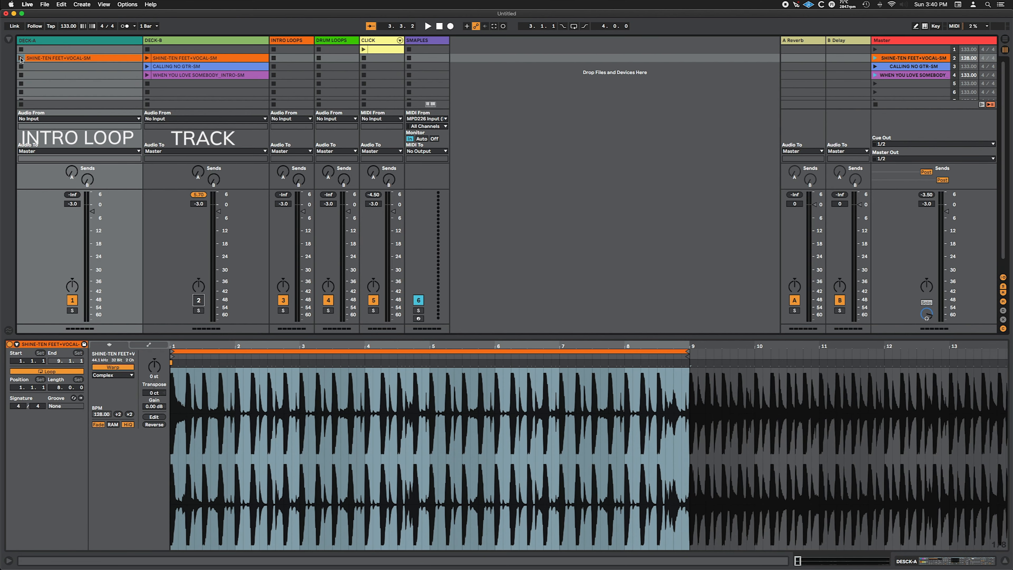
# Step: Play DECK-A's looped SHINE intro and compare its clip settings with the full SHINE clip in DECK-B
pyautogui.click(20, 58)
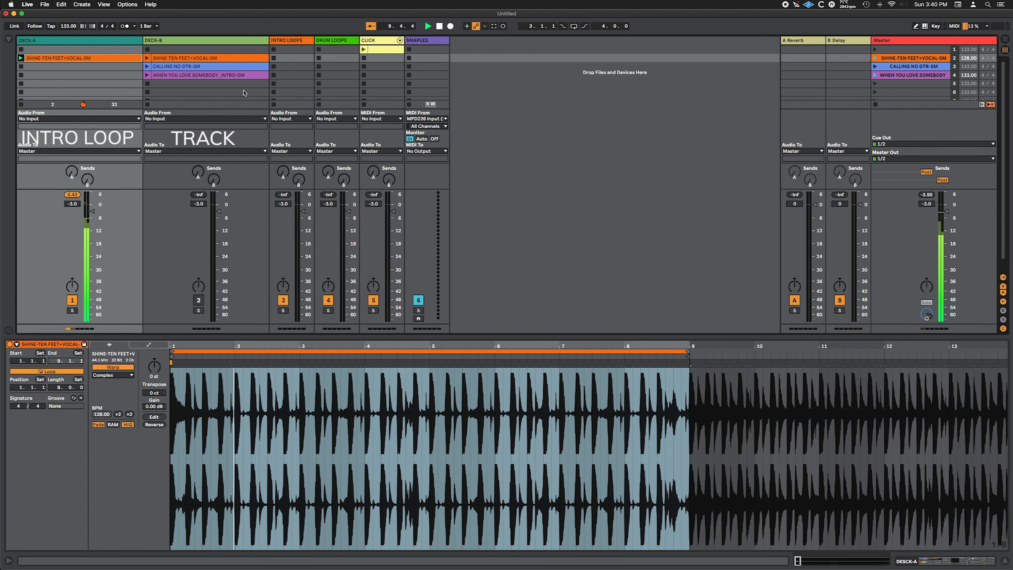
pyautogui.click(193, 58)
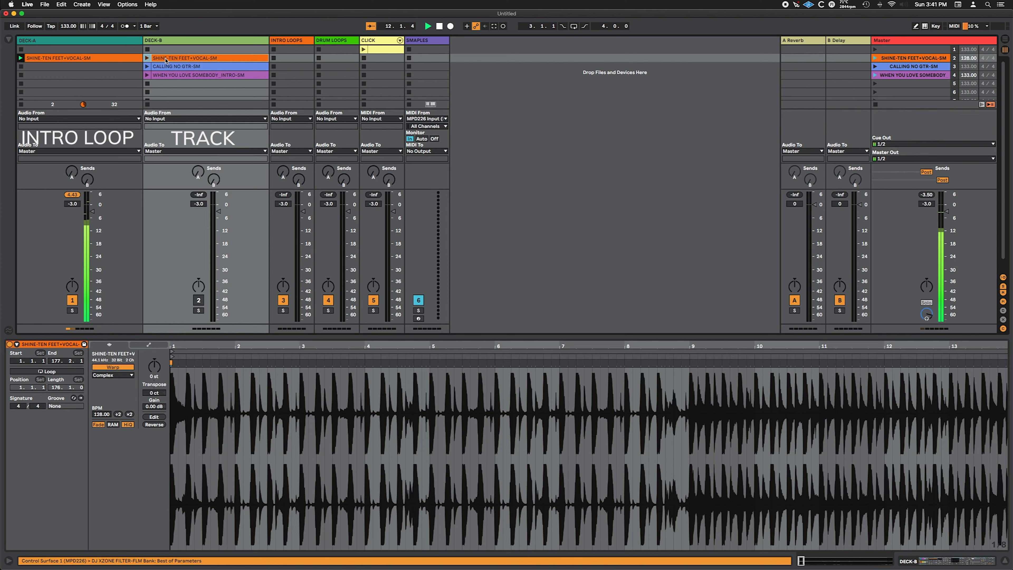
pyautogui.click(24, 66)
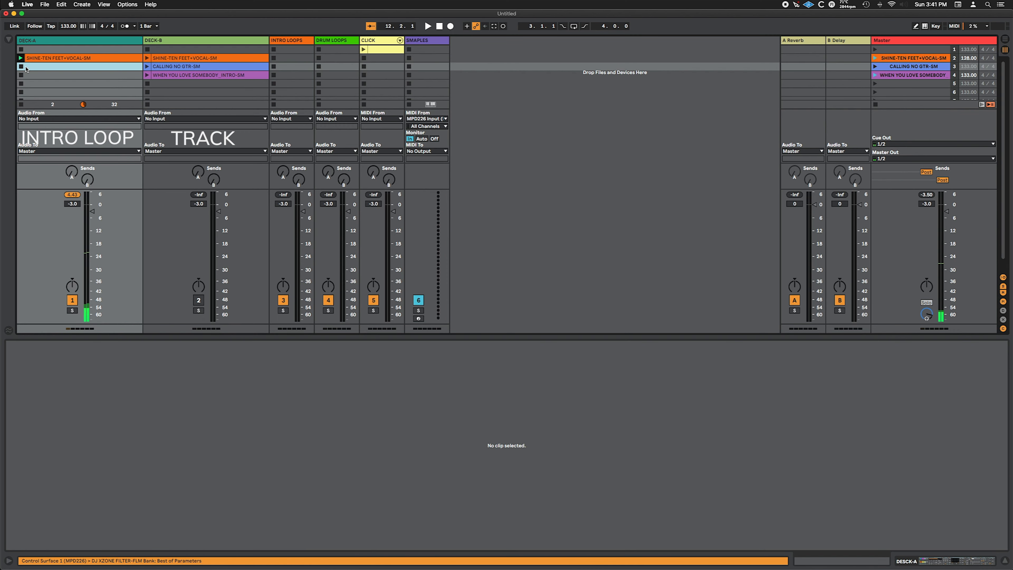
pyautogui.click(194, 58)
pyautogui.click(98, 58)
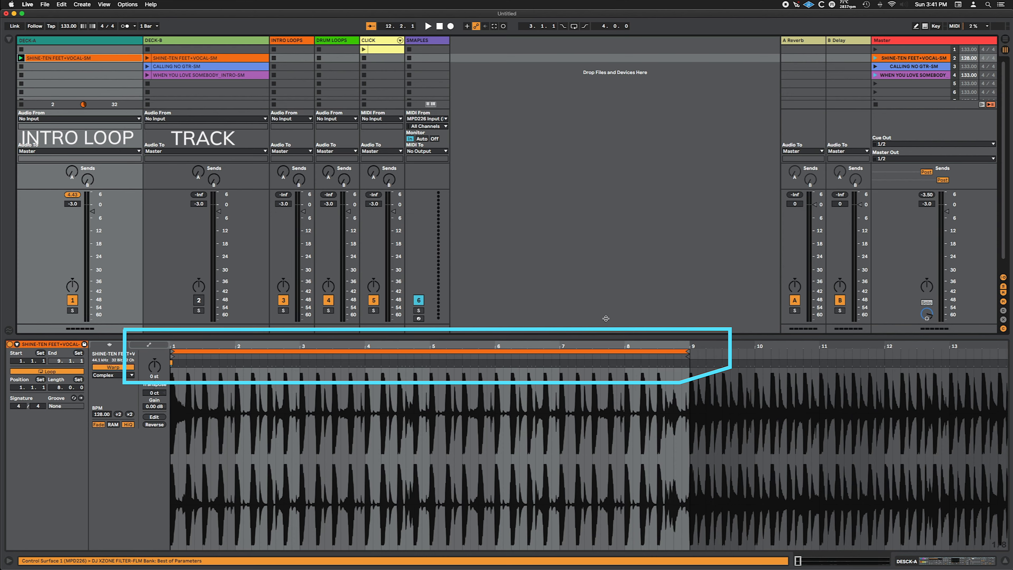
# Step: Set the start of DECK-B's SHINE clip to bar 9 and its end to bar 189, and launch it
pyautogui.click(239, 58)
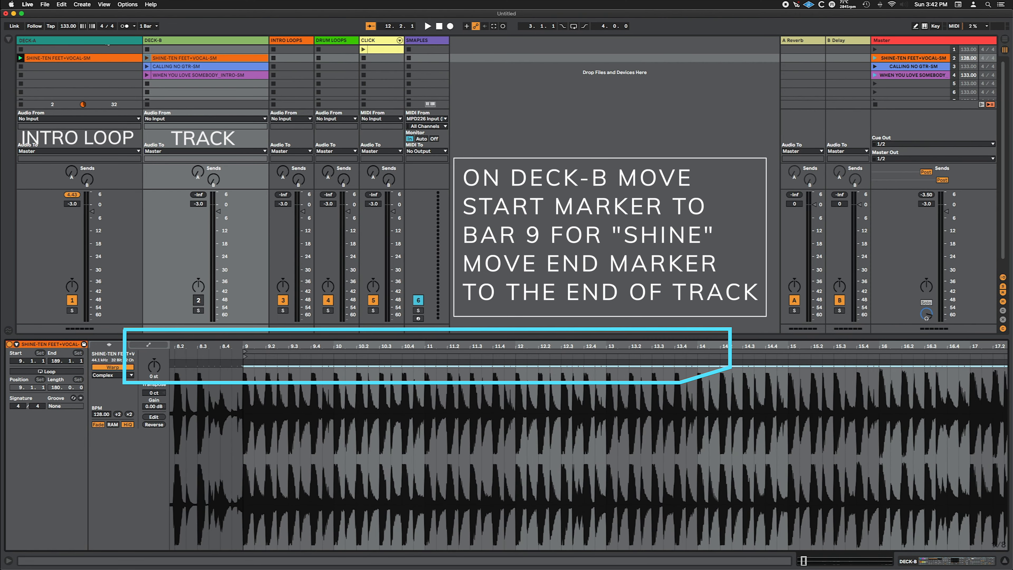
pyautogui.click(158, 61)
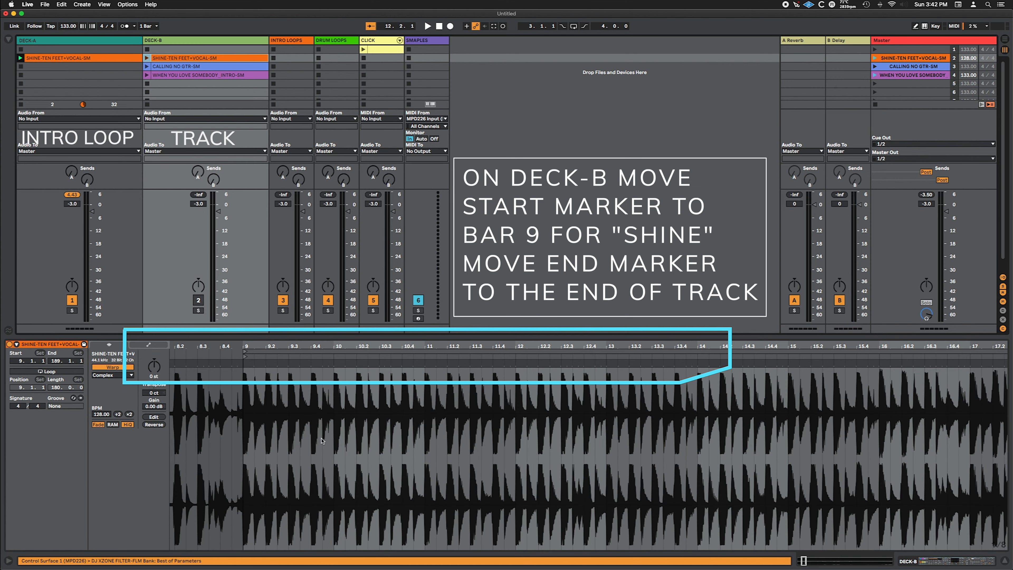
pyautogui.click(260, 352)
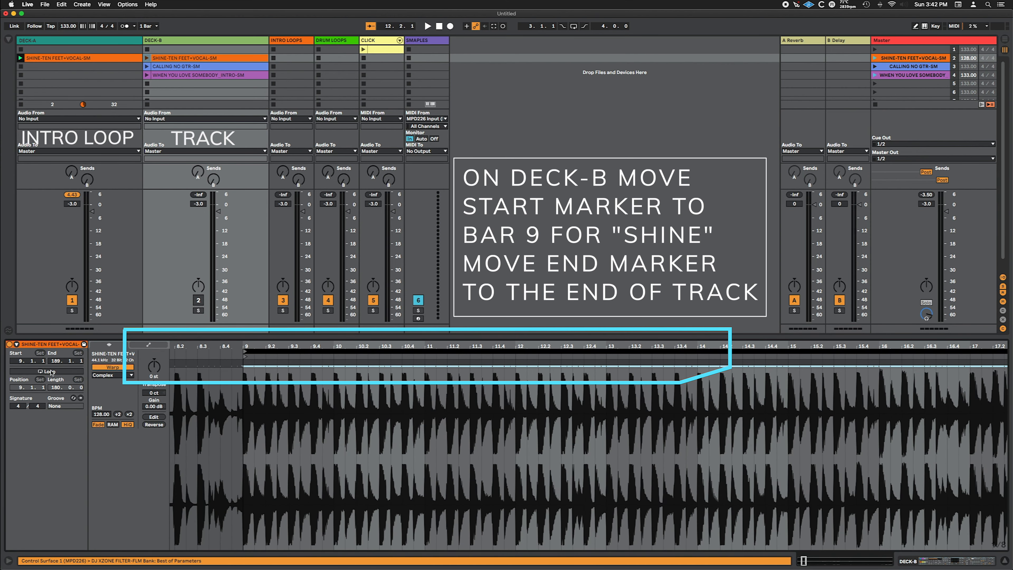
pyautogui.click(244, 377)
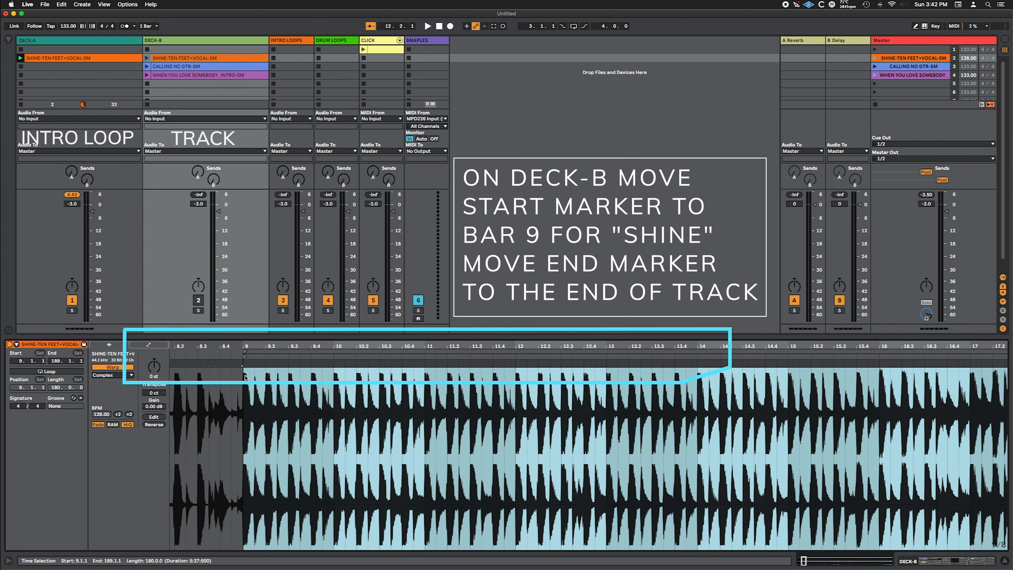
pyautogui.click(147, 58)
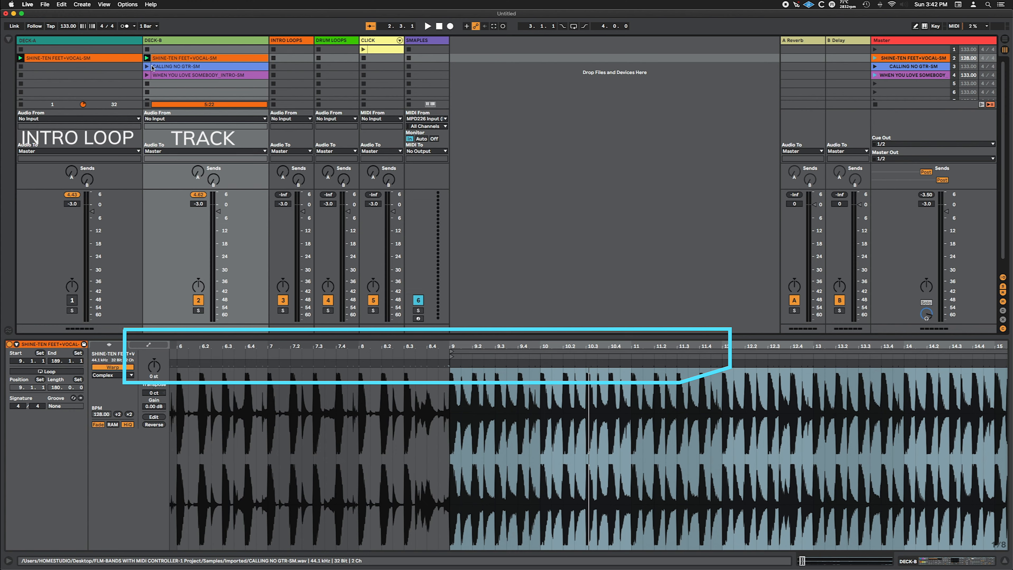
# Step: Copy the CALLING NO GTR-SM clip from DECK-B into the same scene on DECK-A
pyautogui.click(181, 68)
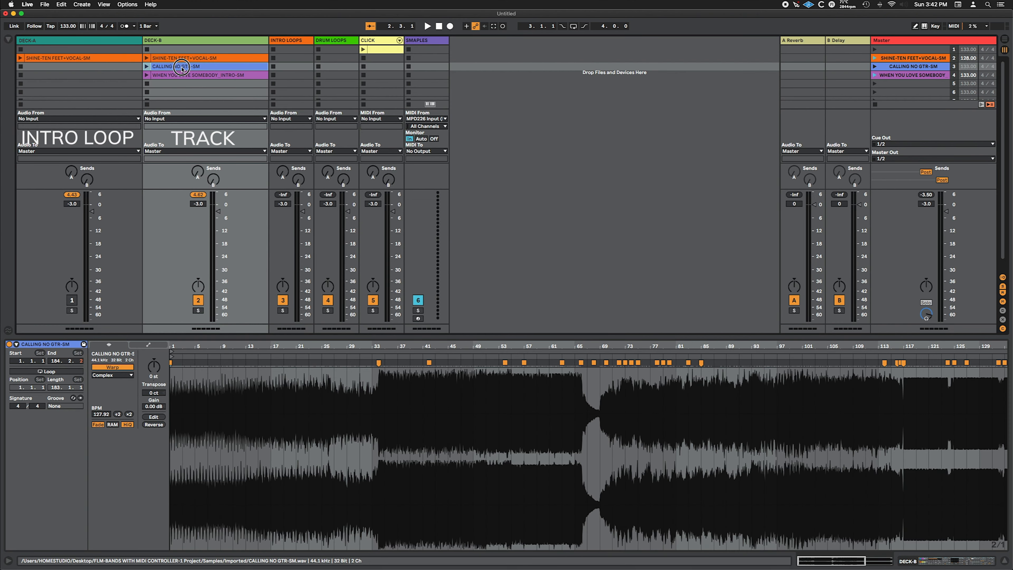
pyautogui.moveTo(175, 347); pyautogui.dragTo(175, 389)
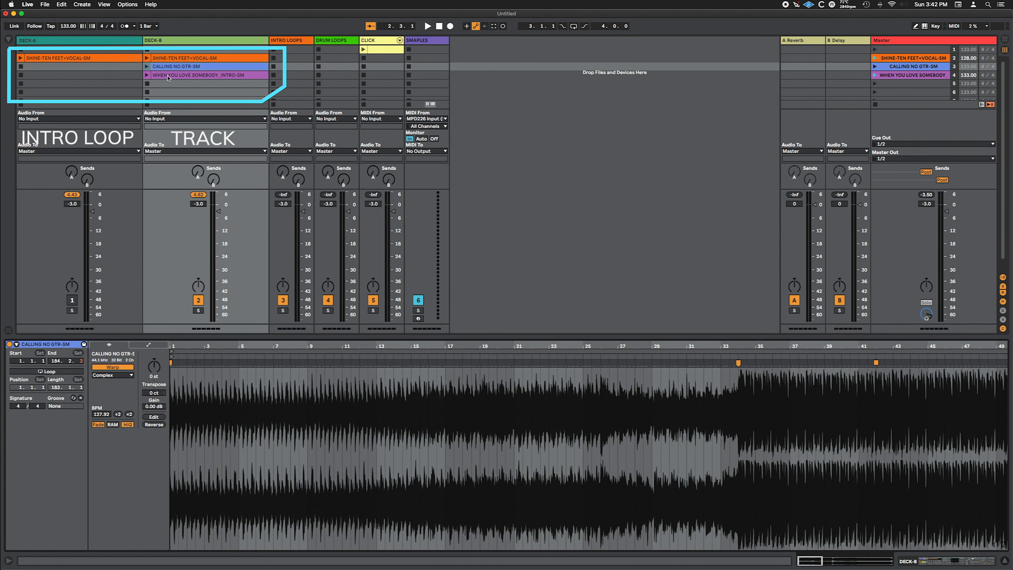
pyautogui.moveTo(169, 66); pyautogui.dragTo(134, 67)
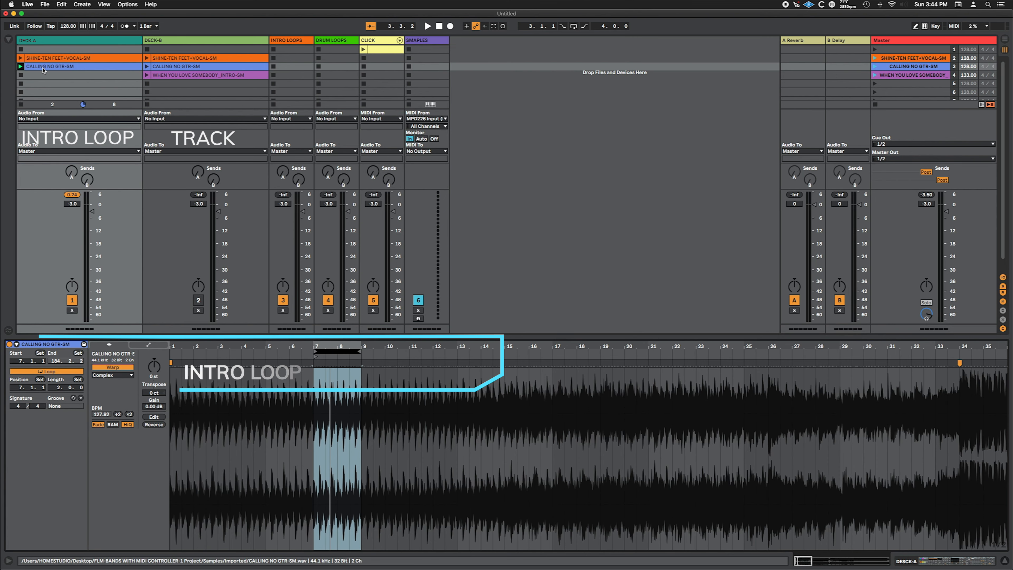
# Step: Move the two-bar loop of DECK-A's CALLING clip back to about bar 5 and audition it
pyautogui.moveTo(388, 351); pyautogui.dragTo(316, 367)
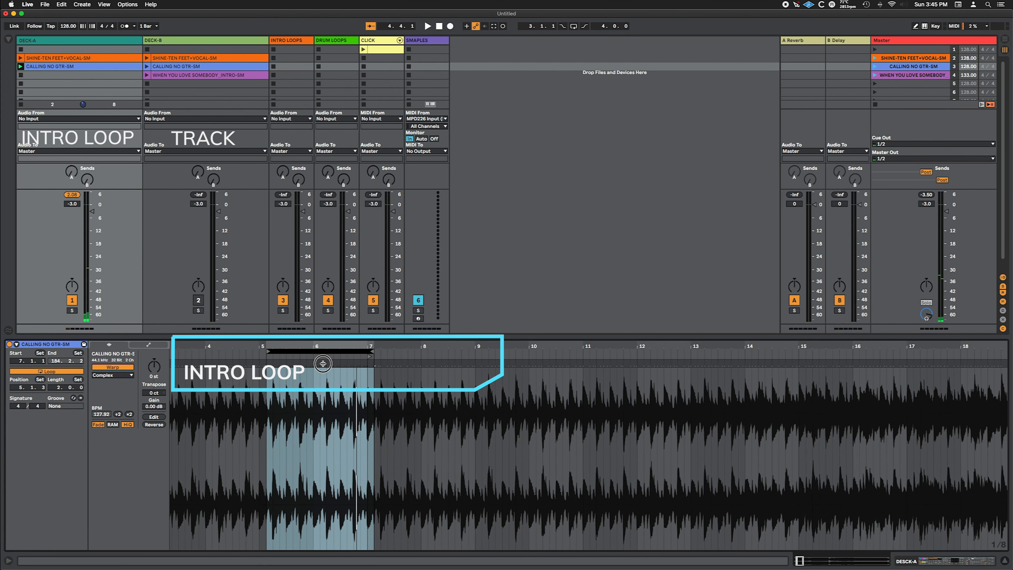
pyautogui.click(259, 373)
pyautogui.press('space')
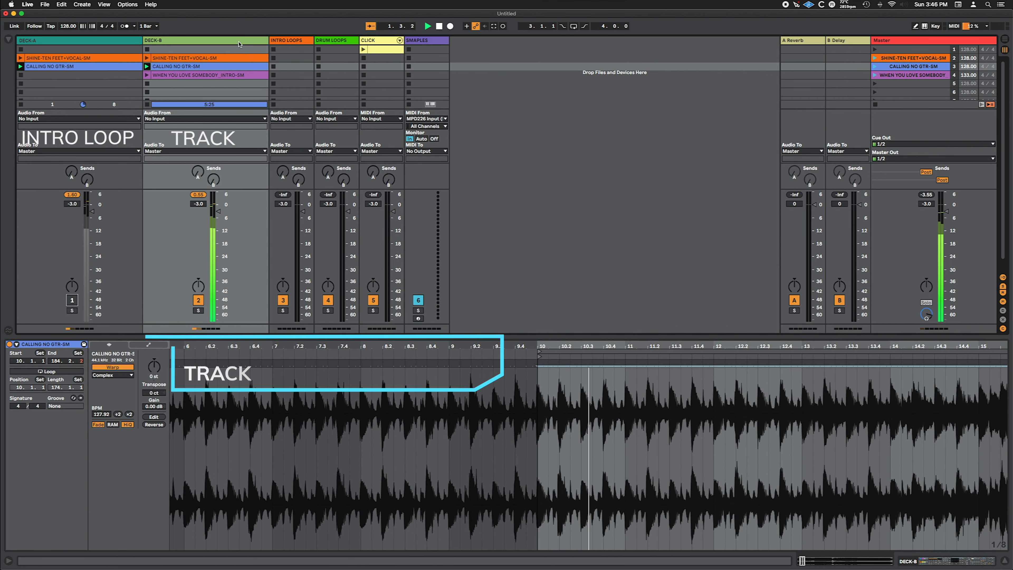
# Step: Play DECK-B's CALLING clip from its bar 10 start and examine the sections after bar 34 and around bar 66
pyautogui.moveTo(418, 346); pyautogui.dragTo(283, 313)
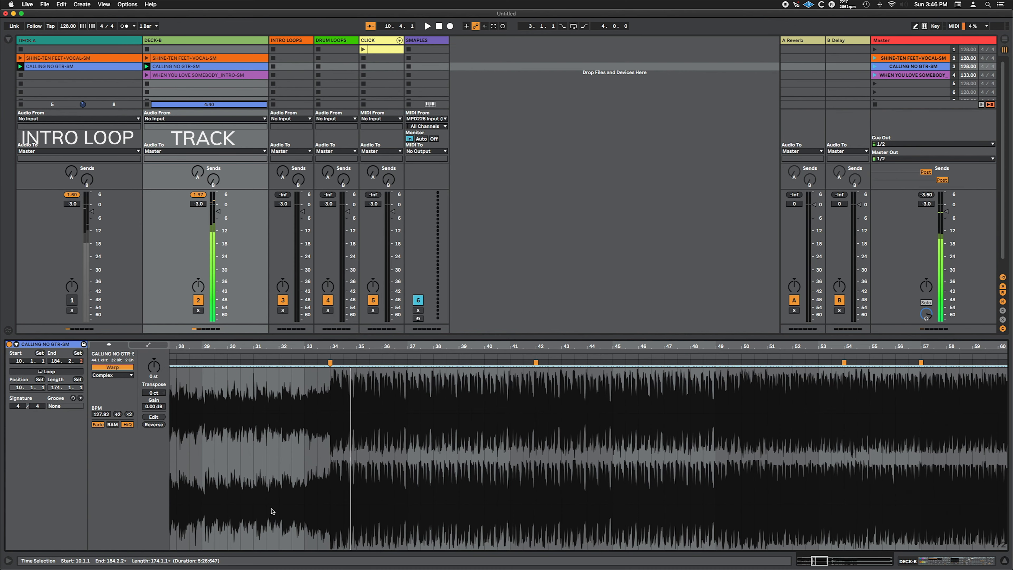
pyautogui.scroll(-5, 272, 511)
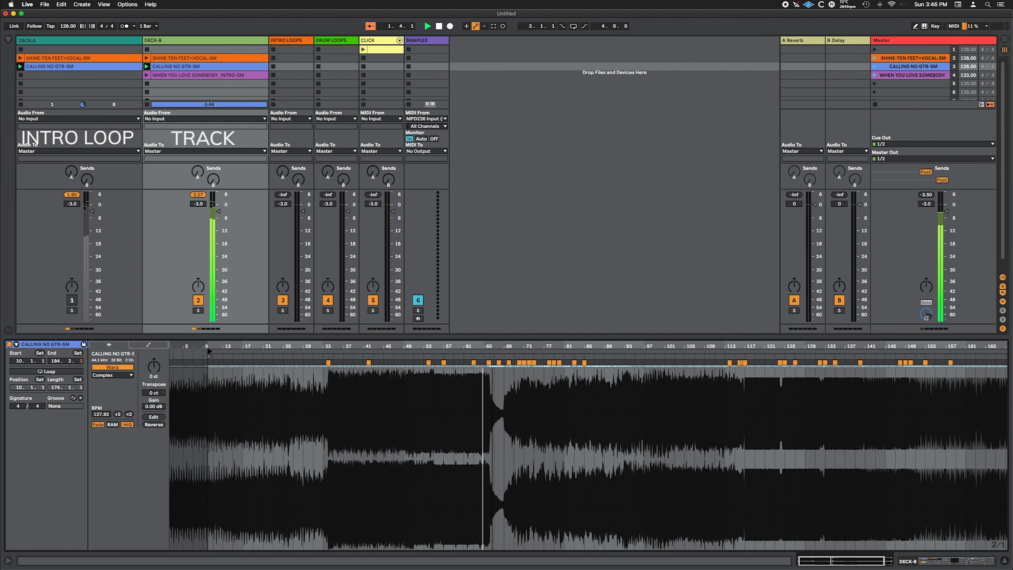
pyautogui.scroll(5, 454, 477)
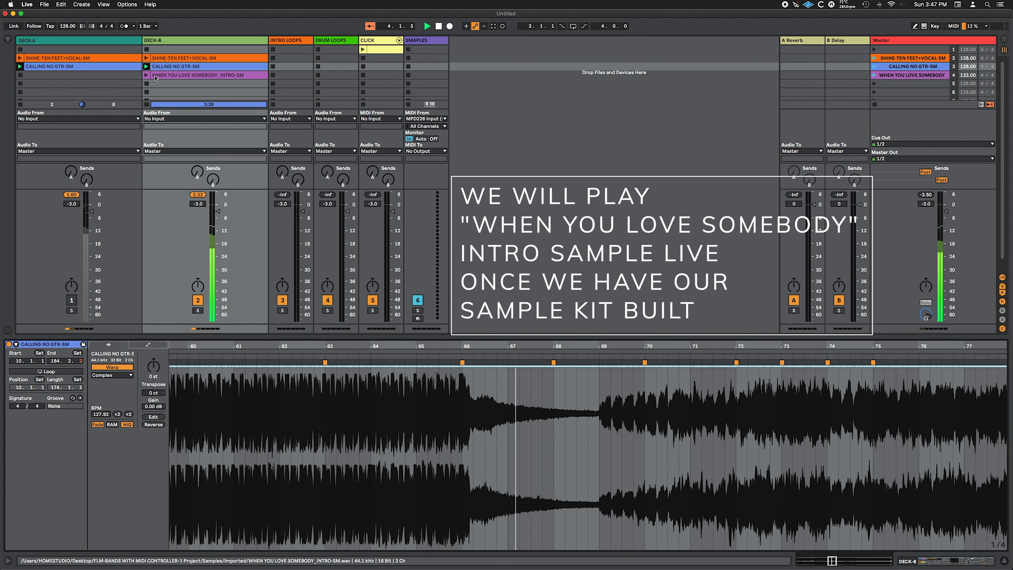
# Step: Select the WHEN YOU LOVE SOMEBODY_INTRO-SM clip in DECK-B and launch it
pyautogui.click(155, 76)
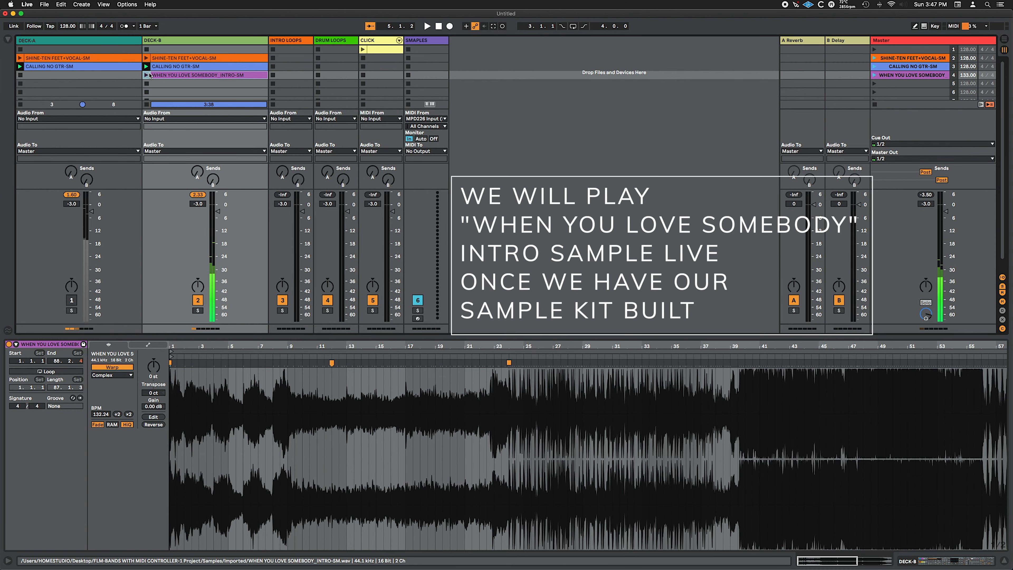
pyautogui.click(147, 75)
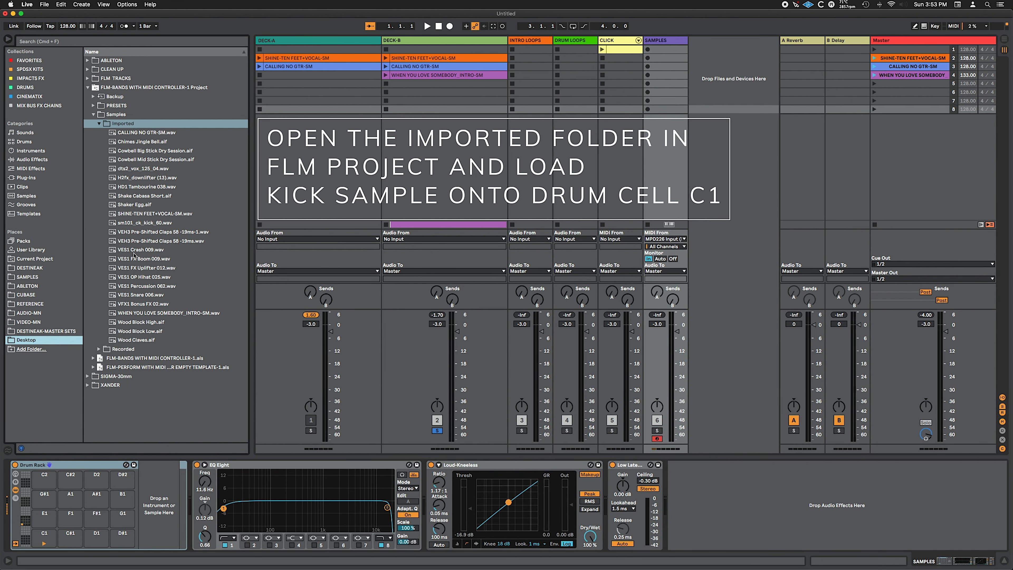
# Step: Load sm101_ck_kick_60.wav onto drum cell C1 and VES1 OP Hihat 025.wav onto D#1 of the SAMPLES rack, and hide the browser
pyautogui.moveTo(142, 224); pyautogui.dragTo(44, 534)
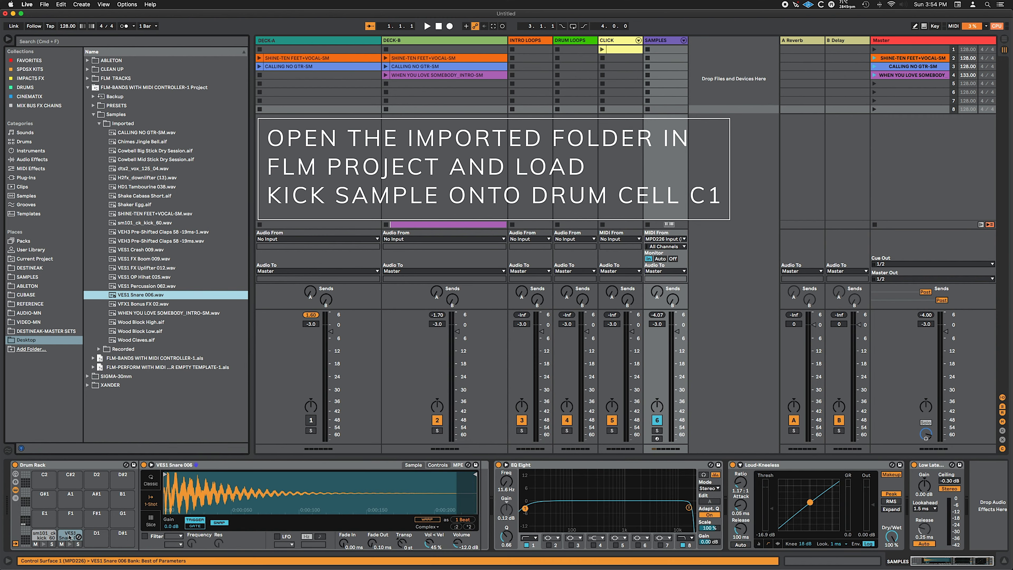
pyautogui.moveTo(141, 277); pyautogui.dragTo(121, 541)
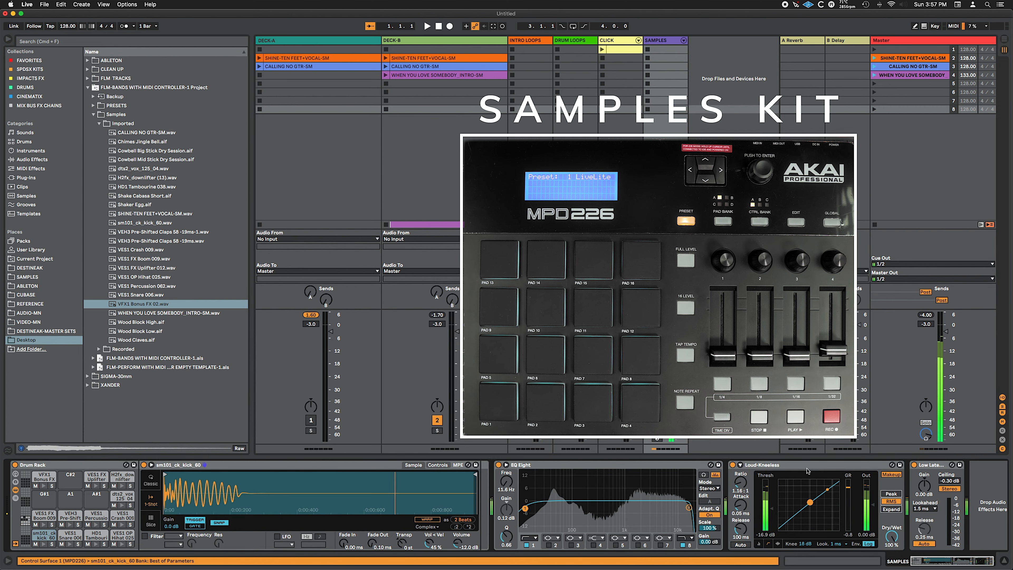
pyautogui.click(8, 39)
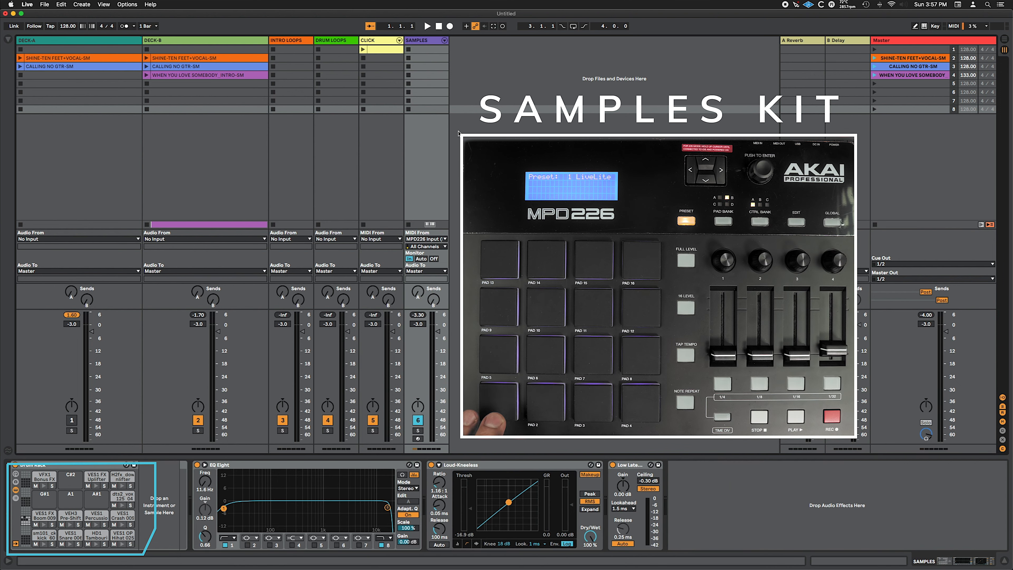
# Step: Load the WHEN YOU LOVE SOMEBODY_INTRO-SM clip from DECK-B in the arrangement onto drum cell C3 of the SAMPLES rack
pyautogui.click(25, 512)
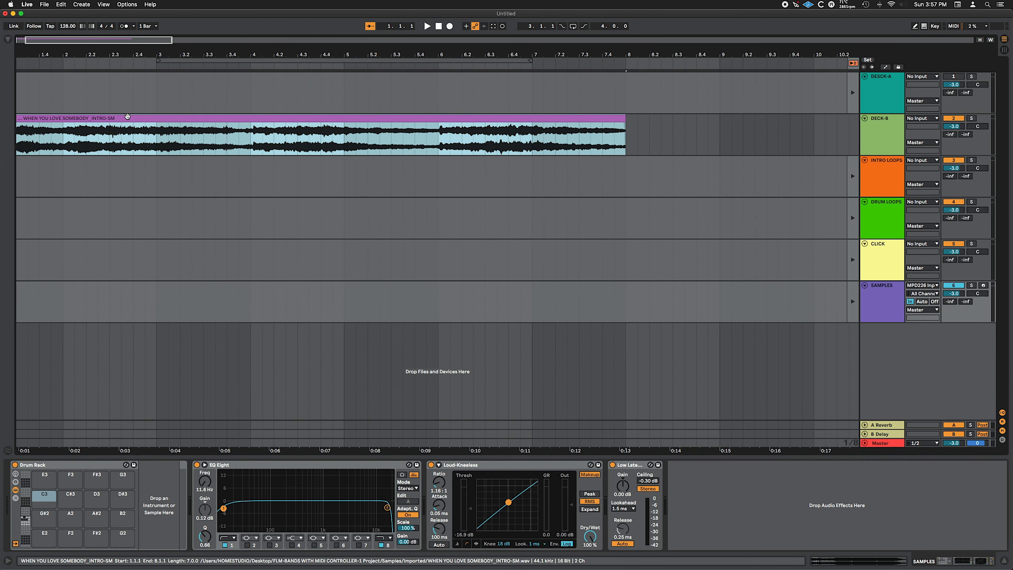
pyautogui.click(129, 119)
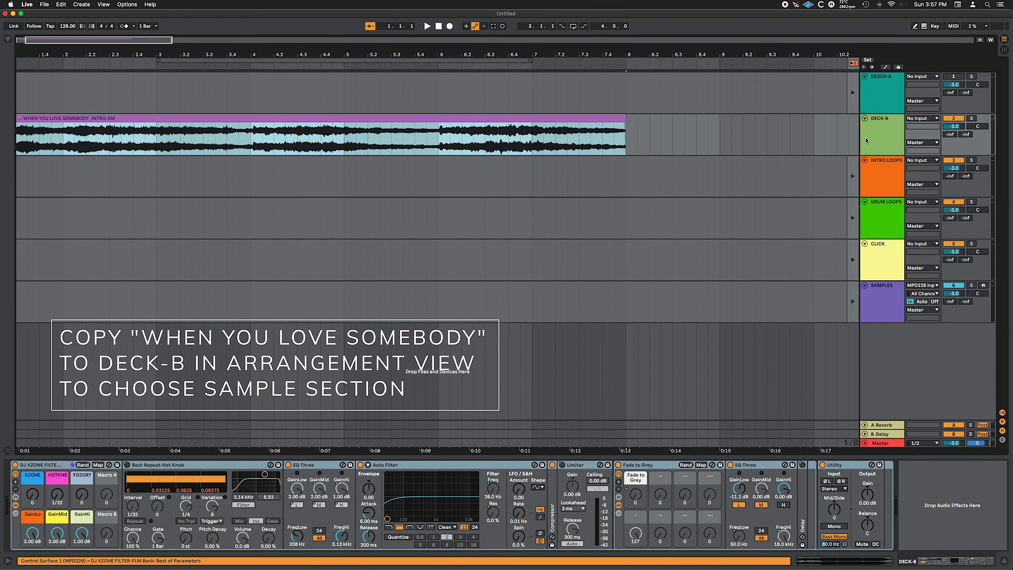
pyautogui.click(883, 292)
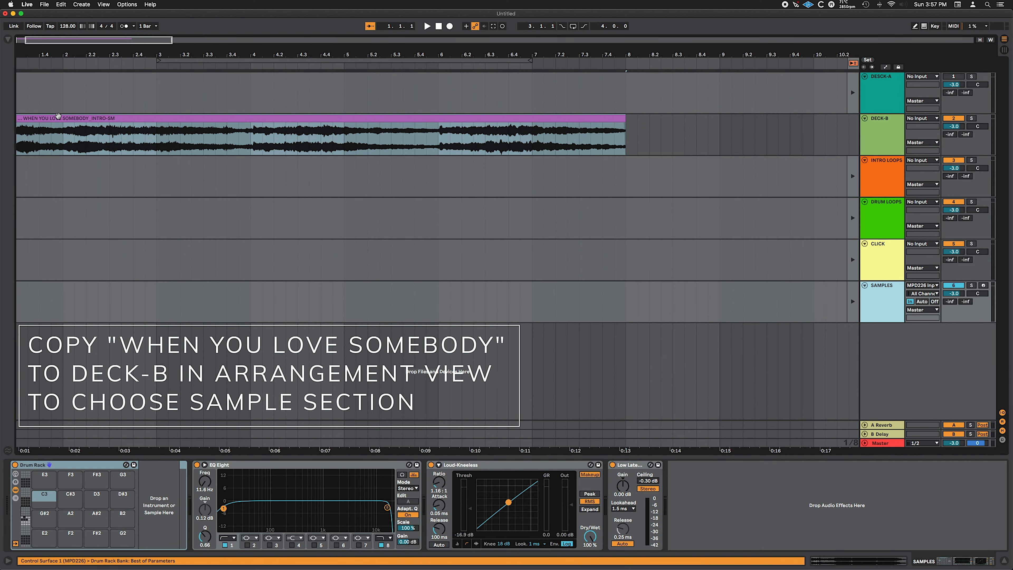
pyautogui.moveTo(58, 116); pyautogui.dragTo(42, 500)
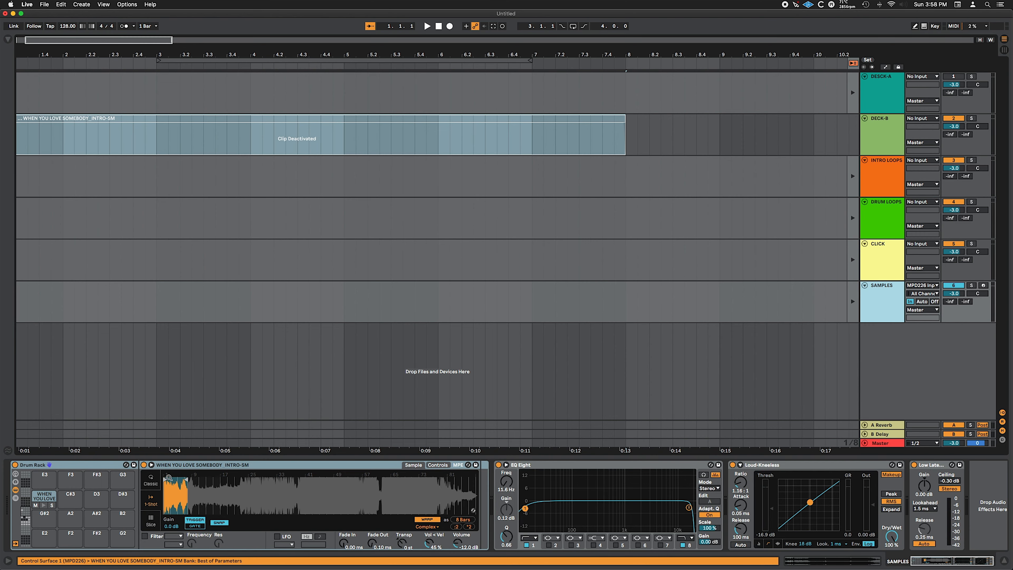
# Step: Expand the C3 sample's waveform to inspect the selection's end, set its fade-out to 85.2 ms, and collapse the display
pyautogui.click(150, 465)
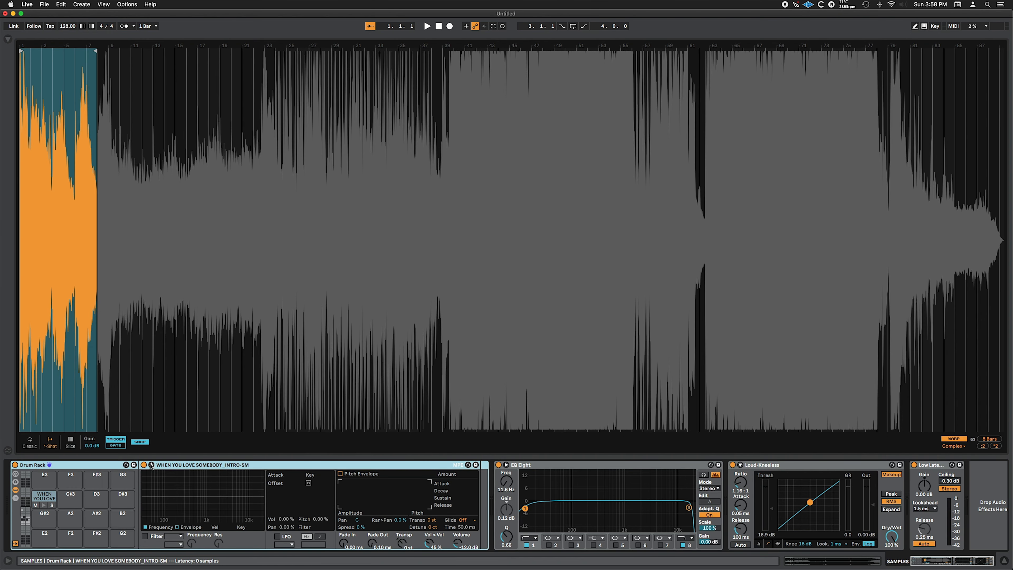
pyautogui.click(151, 465)
pyautogui.click(150, 465)
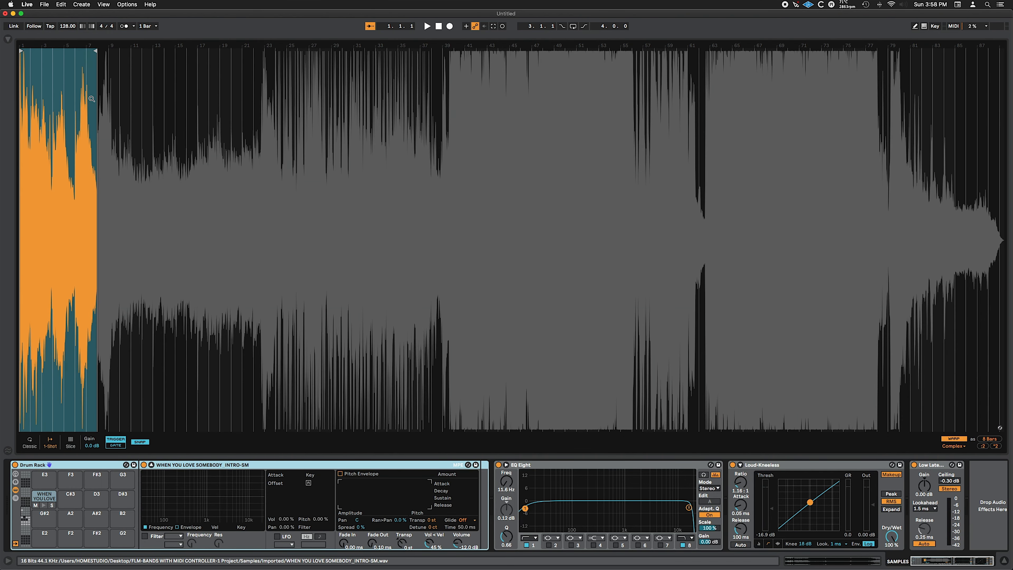
pyautogui.moveTo(59, 96); pyautogui.dragTo(59, 218)
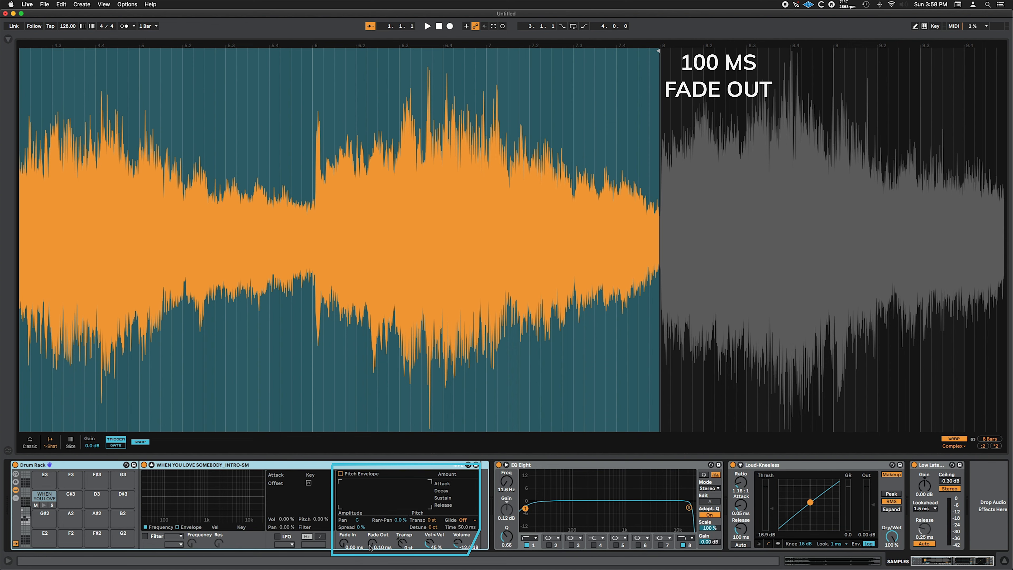
pyautogui.moveTo(372, 544); pyautogui.dragTo(373, 534)
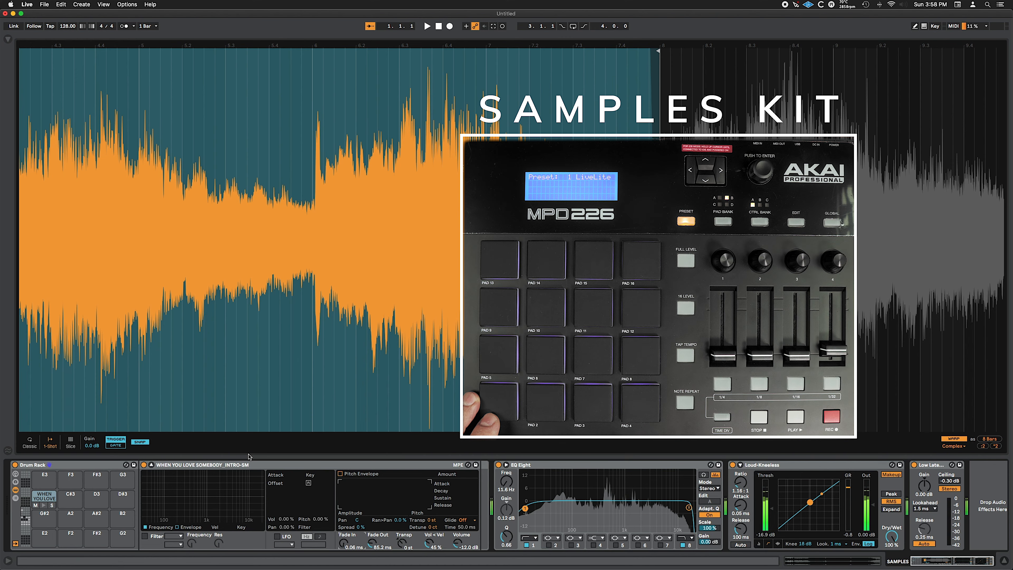
pyautogui.click(152, 464)
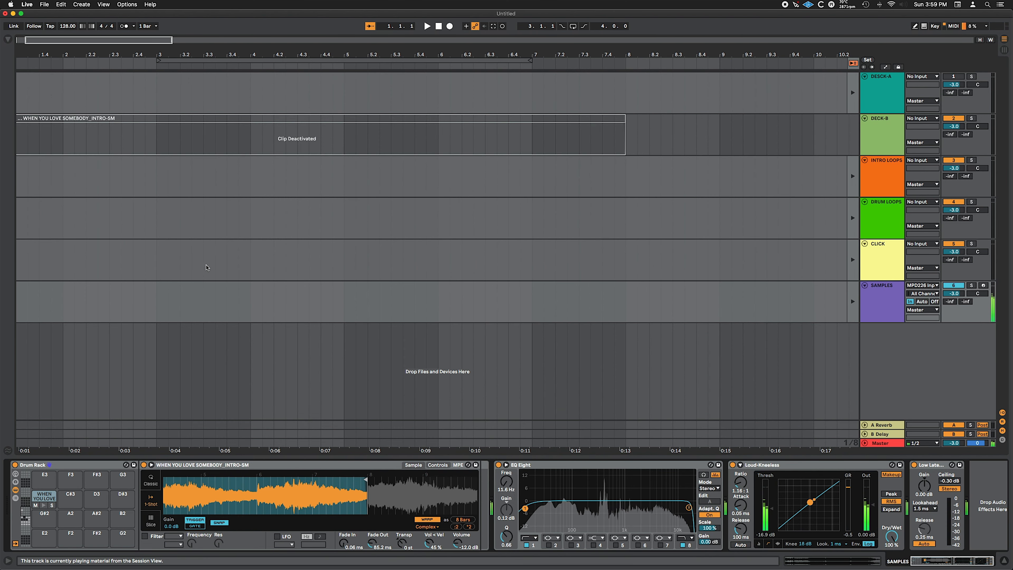
# Step: Add the Cathedral hall reverb preset to drum cell C3
pyautogui.click(44, 495)
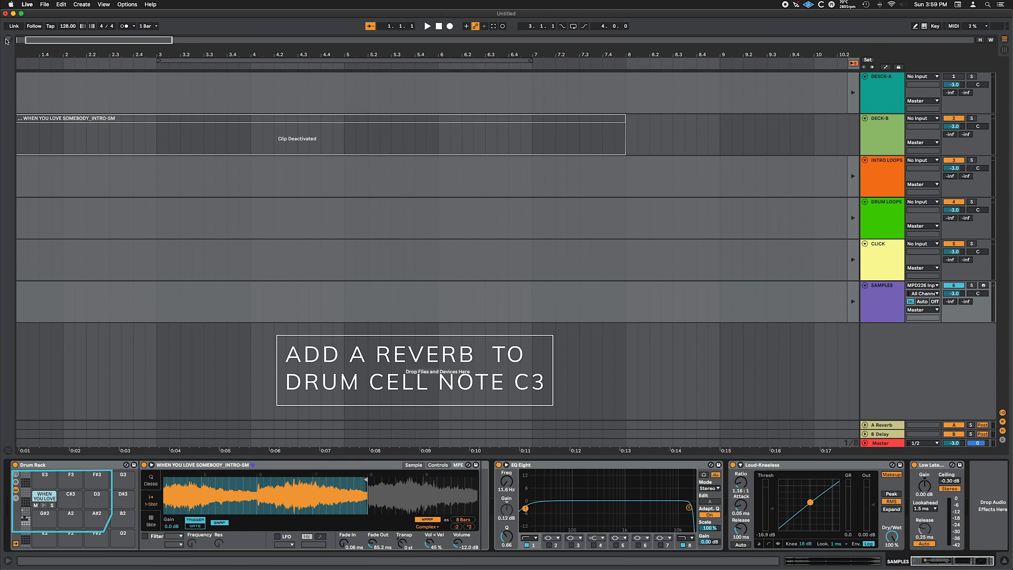
pyautogui.click(7, 40)
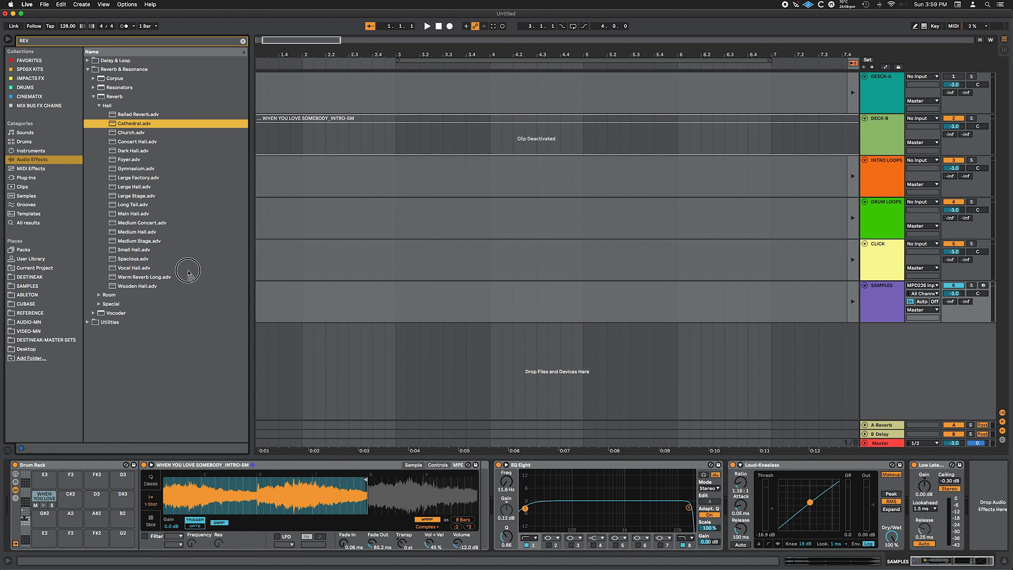
pyautogui.moveTo(188, 273); pyautogui.dragTo(41, 497)
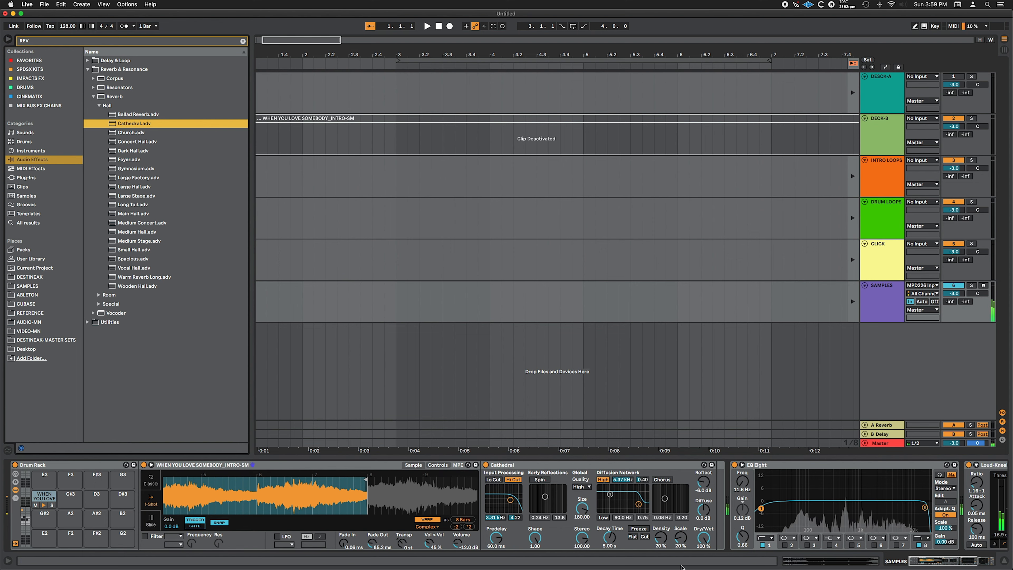
# Step: Lower the Cathedral reverb's Dry/Wet below 65% and set its predelay to 76.5 ms
pyautogui.moveTo(708, 551); pyautogui.dragTo(707, 566)
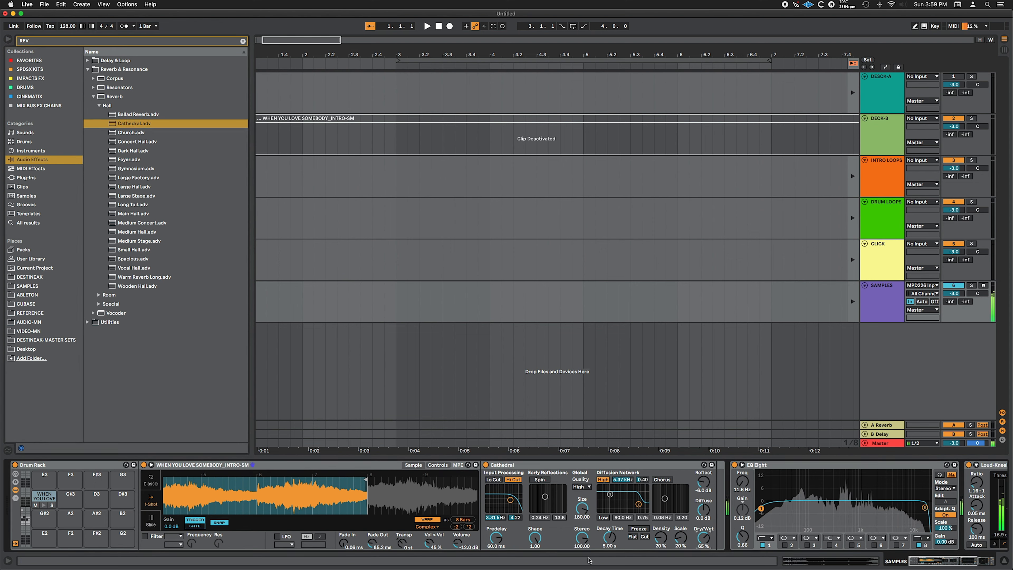
pyautogui.moveTo(497, 540); pyautogui.dragTo(497, 534)
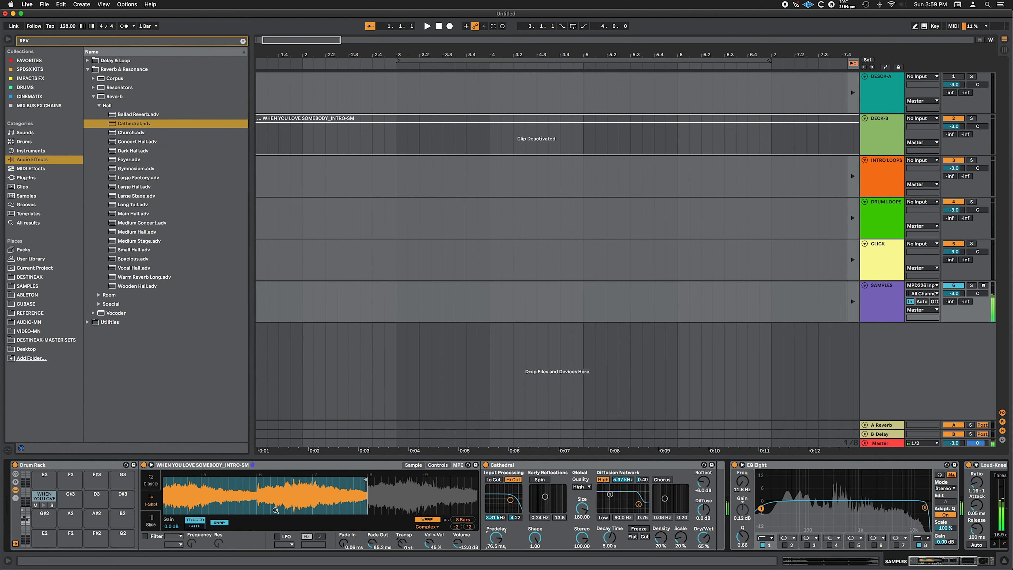
pyautogui.moveTo(703, 537); pyautogui.dragTo(704, 549)
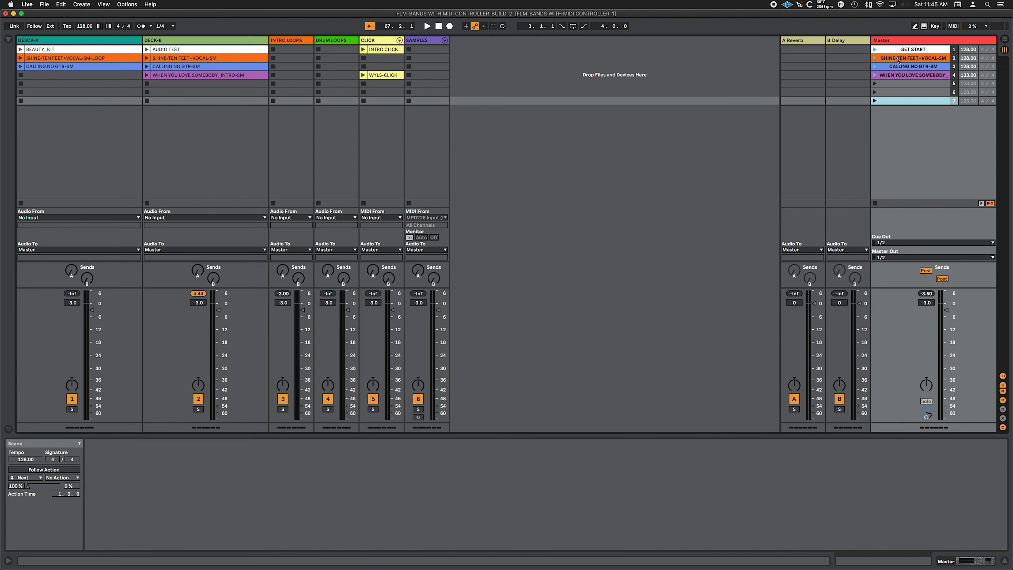
# Step: Copy the SHINE-TEN FEET+VOCAL-SM scene into empty scene 7
pyautogui.click(898, 58)
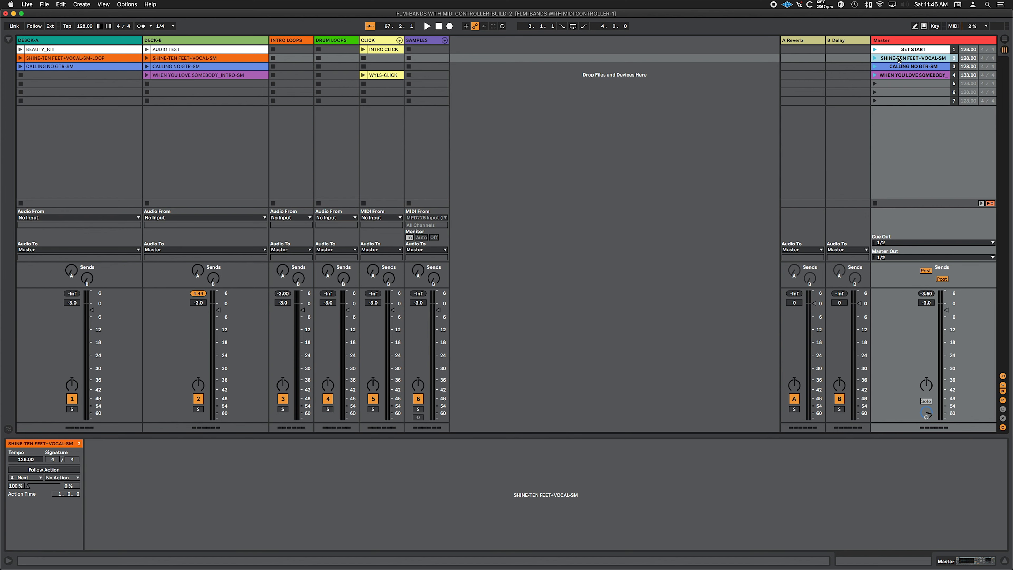
pyautogui.click(905, 101)
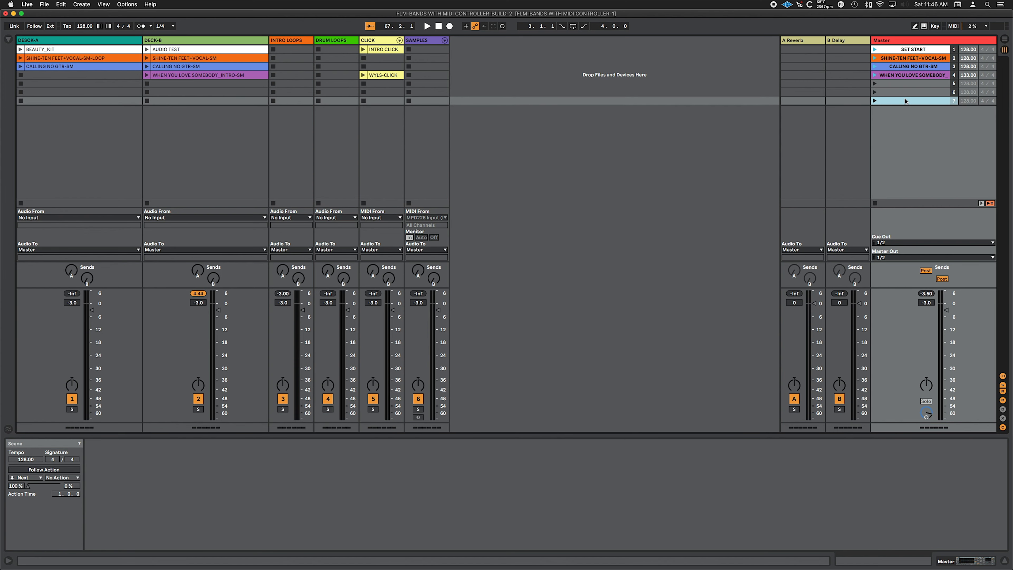
pyautogui.press('super+v')
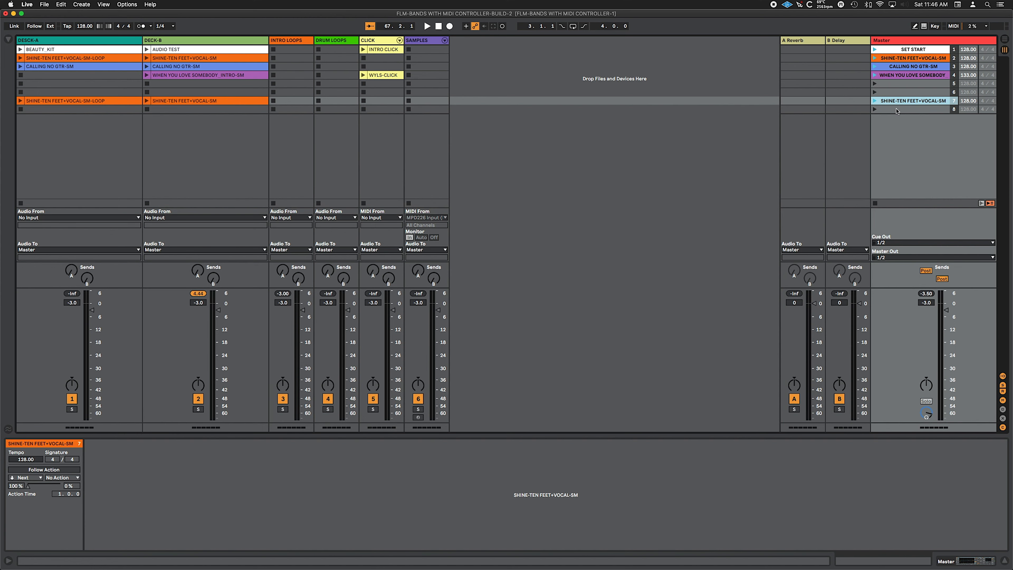
# Step: Split the copied SHINE-TEN FEET clips so DECK-A's loop sits in scene 7 and DECK-B's full track in scene 8
pyautogui.press('Down')
pyautogui.click(893, 100)
pyautogui.click(890, 109)
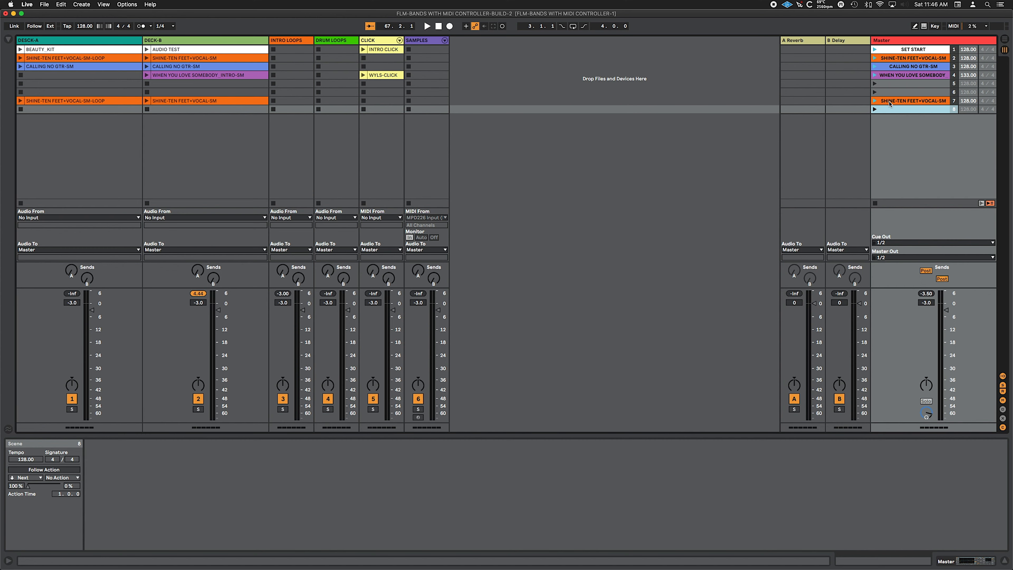
pyautogui.click(889, 103)
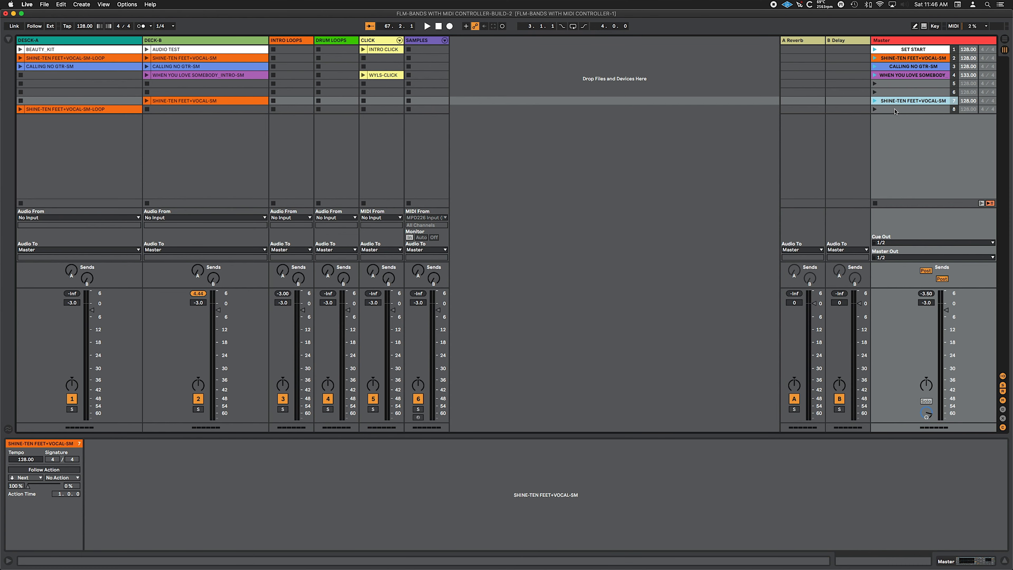
pyautogui.click(894, 110)
pyautogui.click(180, 101)
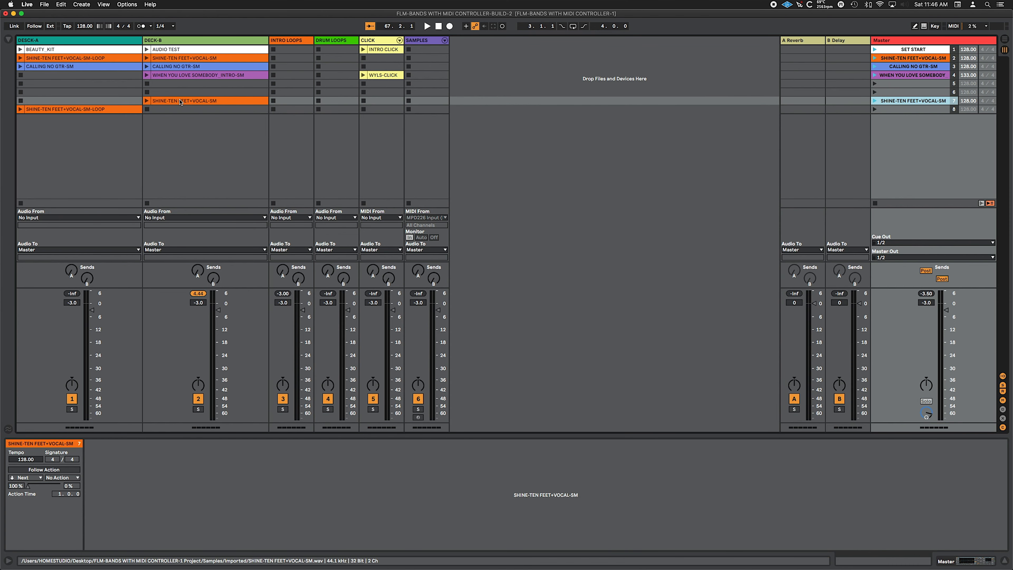
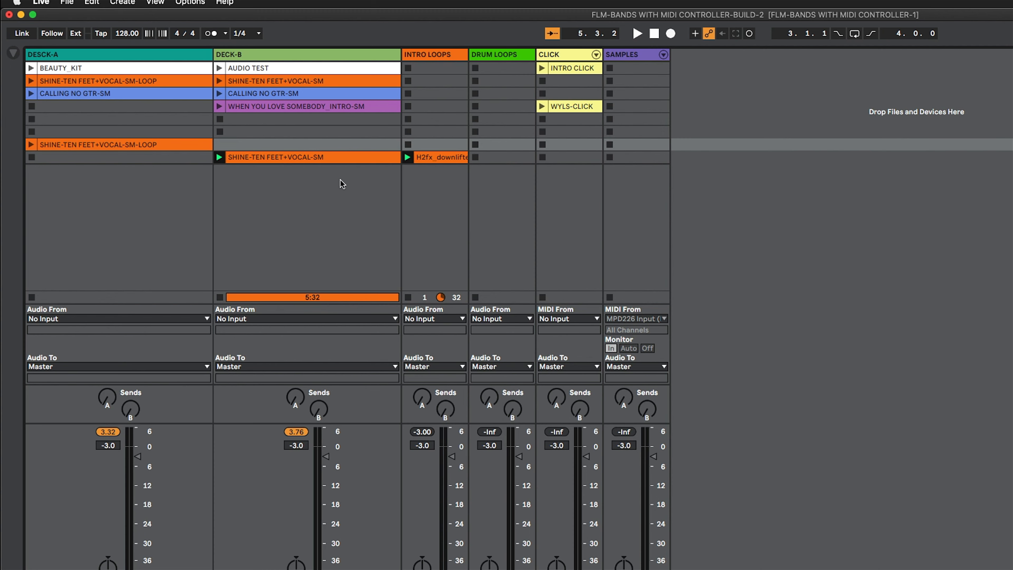
pyautogui.click(1011, 157)
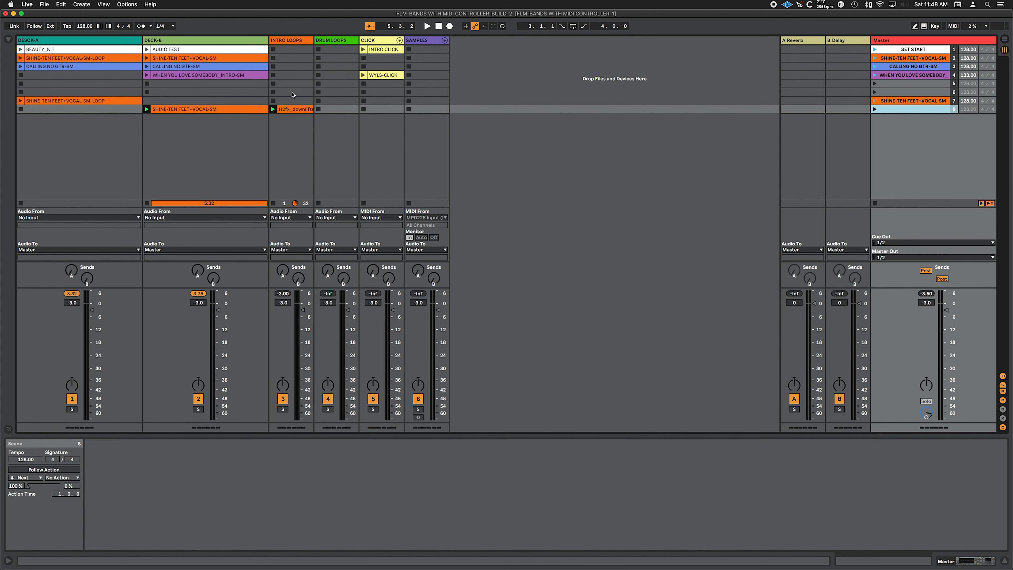
pyautogui.click(905, 102)
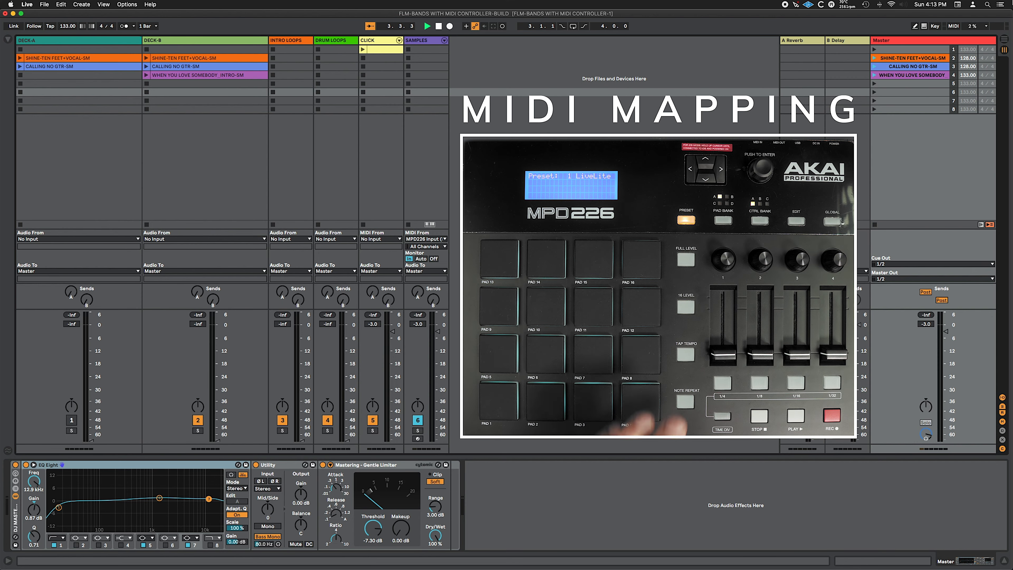
# Step: Enter MIDI map mode and assign the Master's Scene Down control to CC 35 and Scene Up to CC 32
pyautogui.click(953, 26)
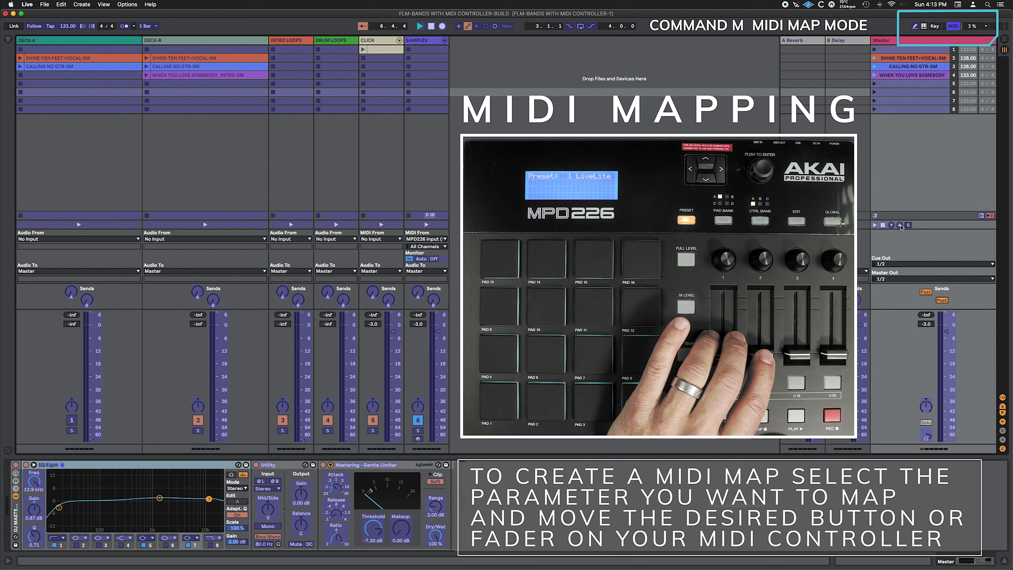
pyautogui.click(900, 225)
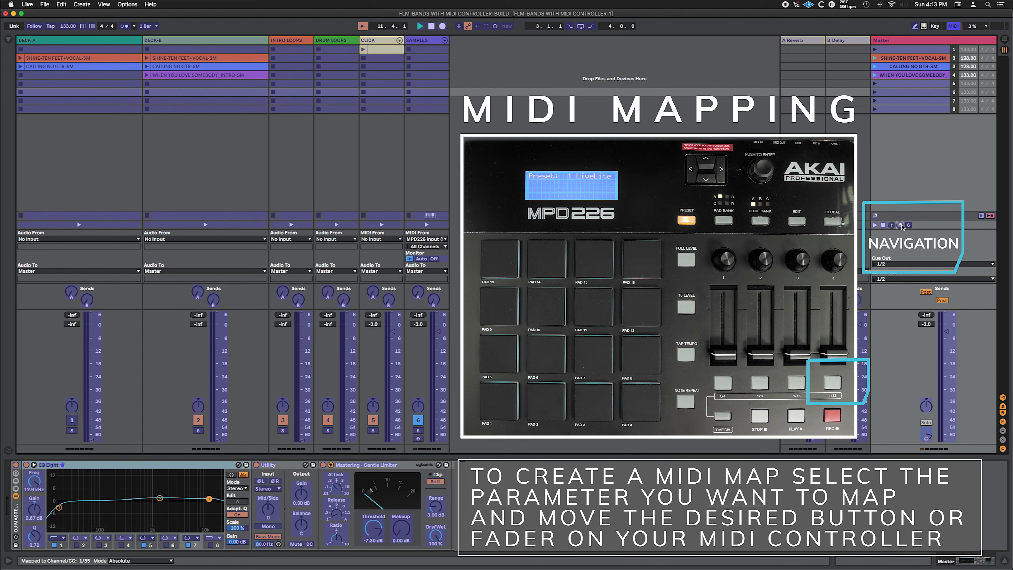
pyautogui.click(892, 225)
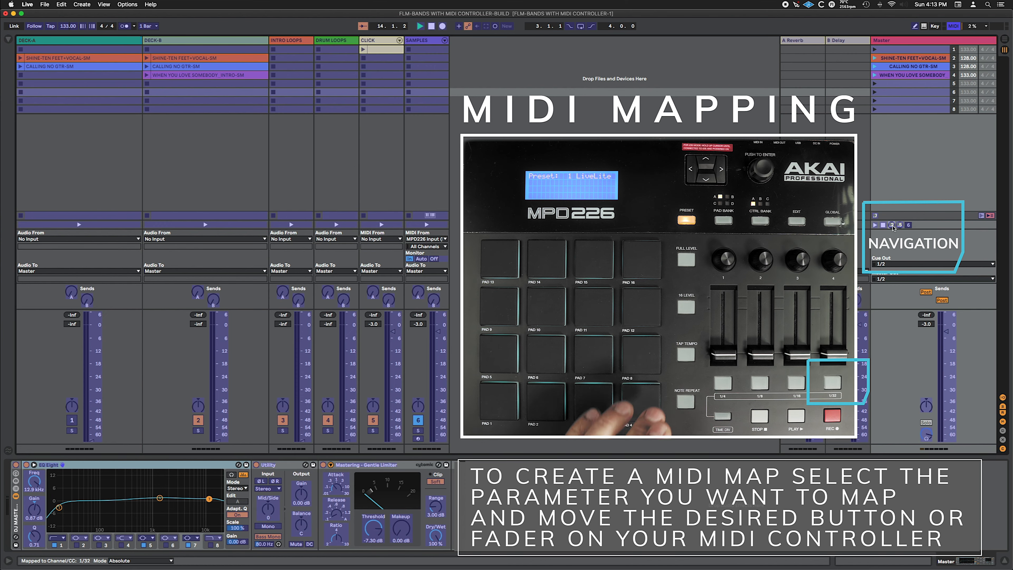
pyautogui.click(901, 225)
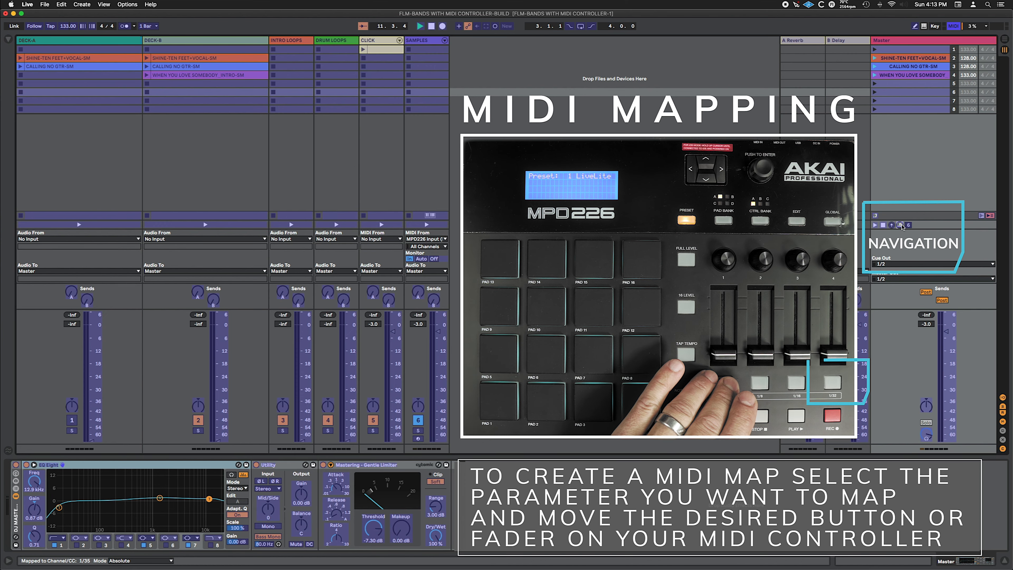
pyautogui.click(892, 226)
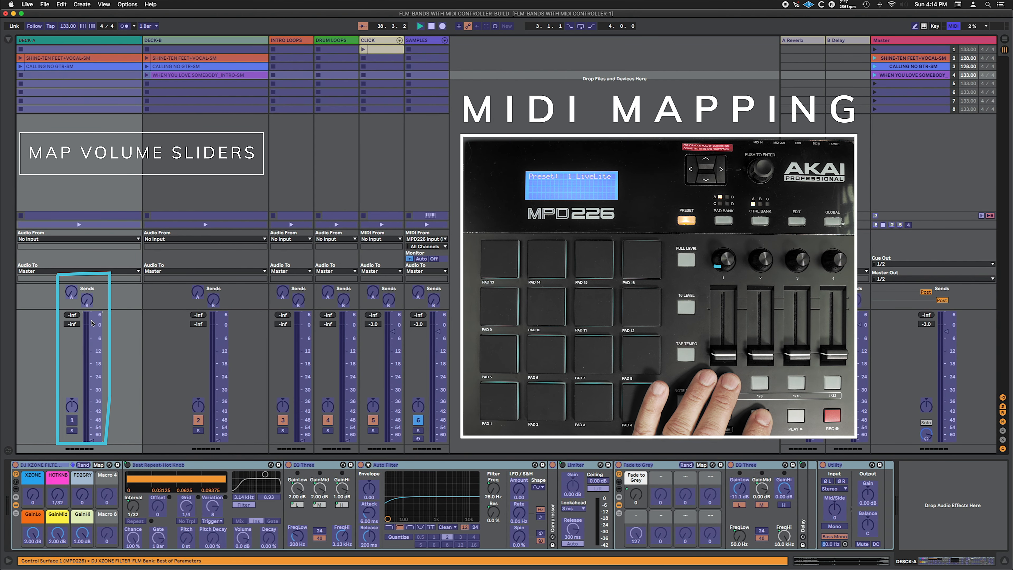
# Step: Map DECK-A's track volume to CC 13 and DECK-B's to CC 14, each with a maximum of -3 dB, and raise DECK-A's fader
pyautogui.click(91, 331)
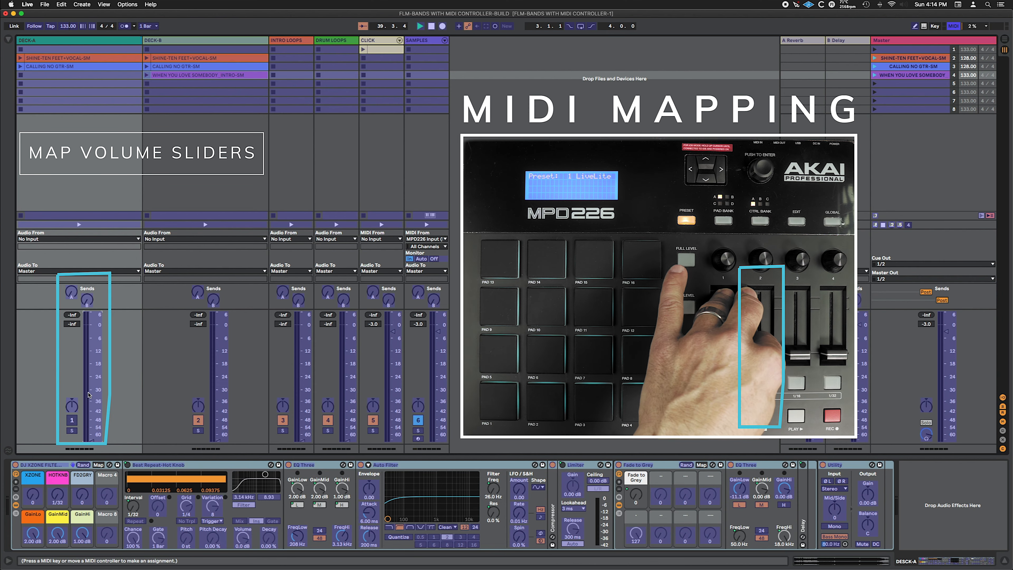
pyautogui.click(216, 343)
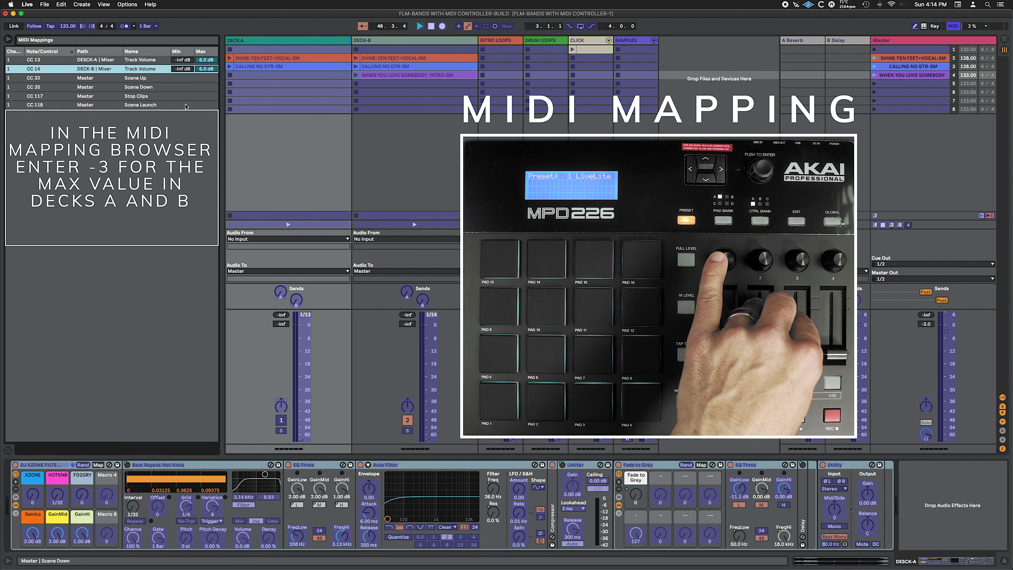
pyautogui.click(205, 61)
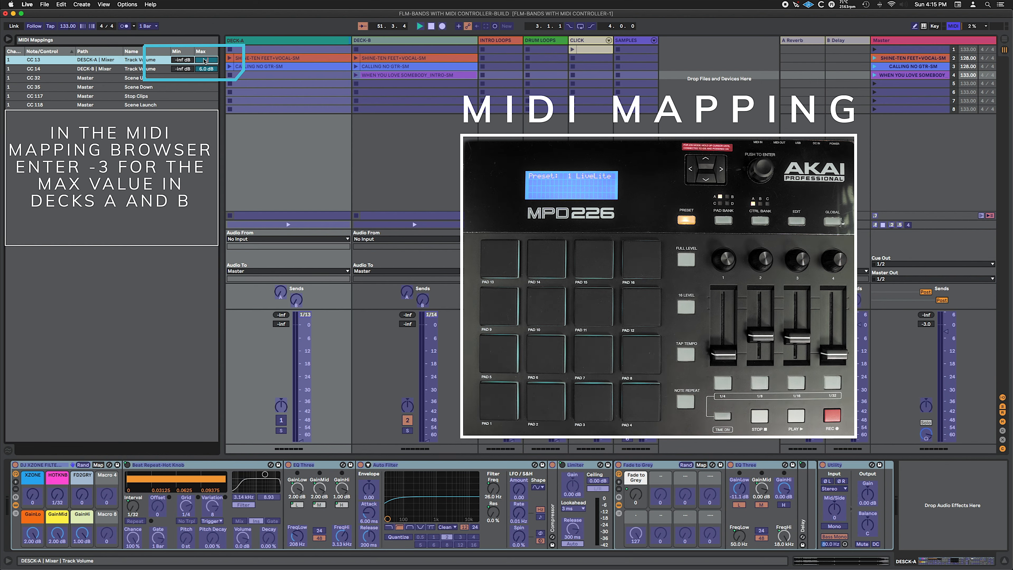
pyautogui.click(203, 69)
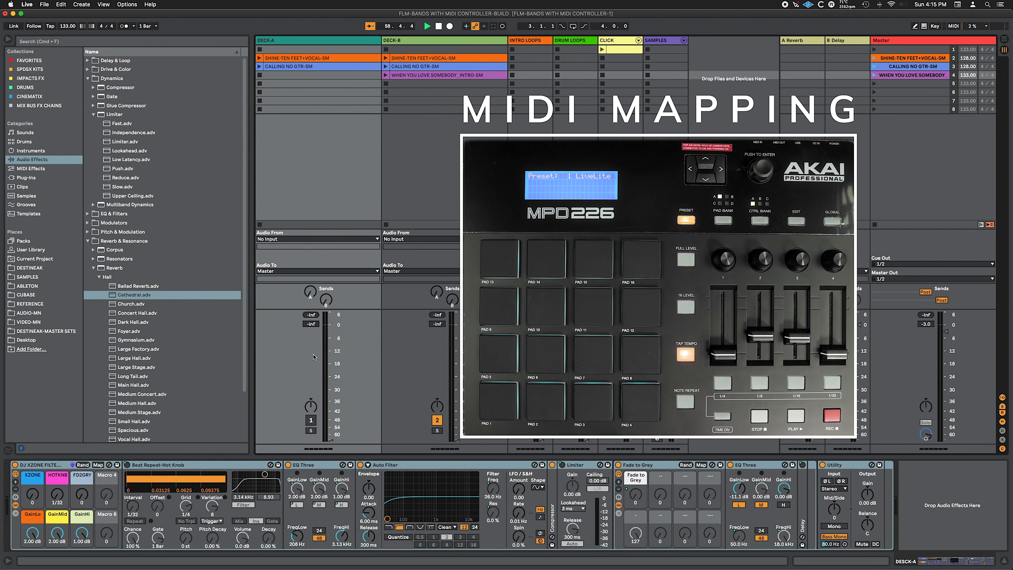
pyautogui.moveTo(330, 430); pyautogui.dragTo(329, 312)
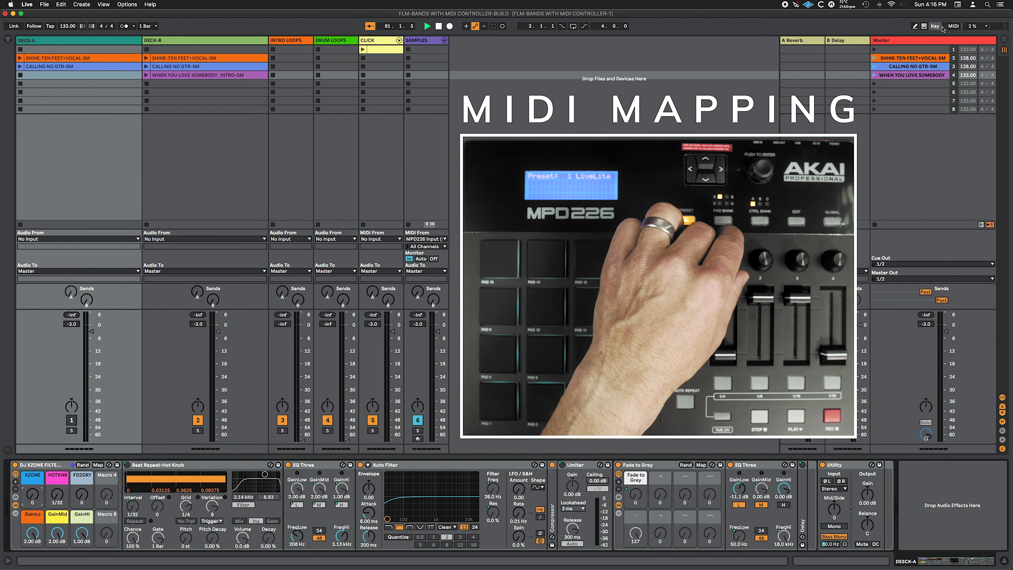
# Step: Map DECK-A's XZONE macro to CC 22 and its GainHi macro to CC 23
pyautogui.click(953, 26)
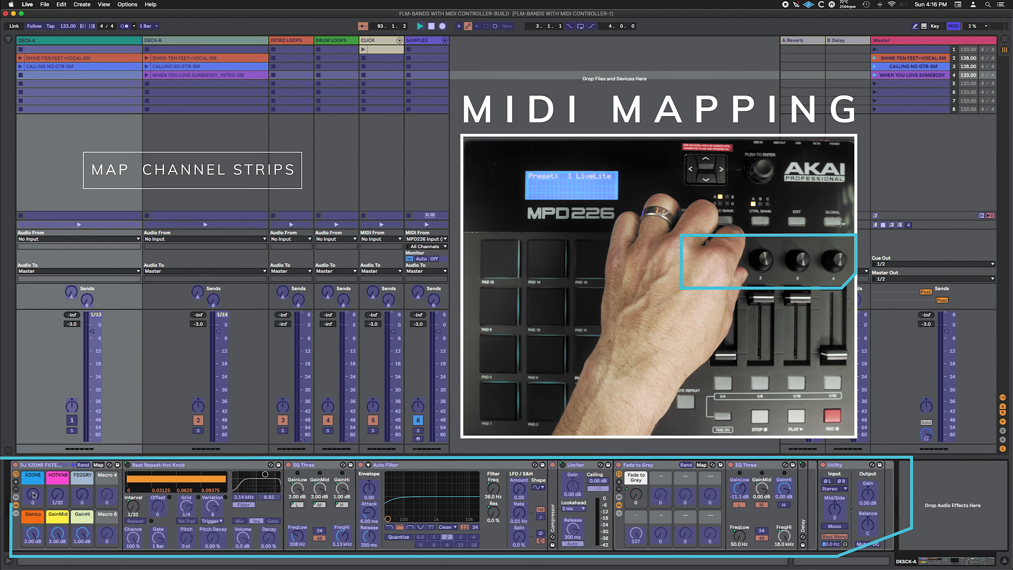
pyautogui.click(34, 495)
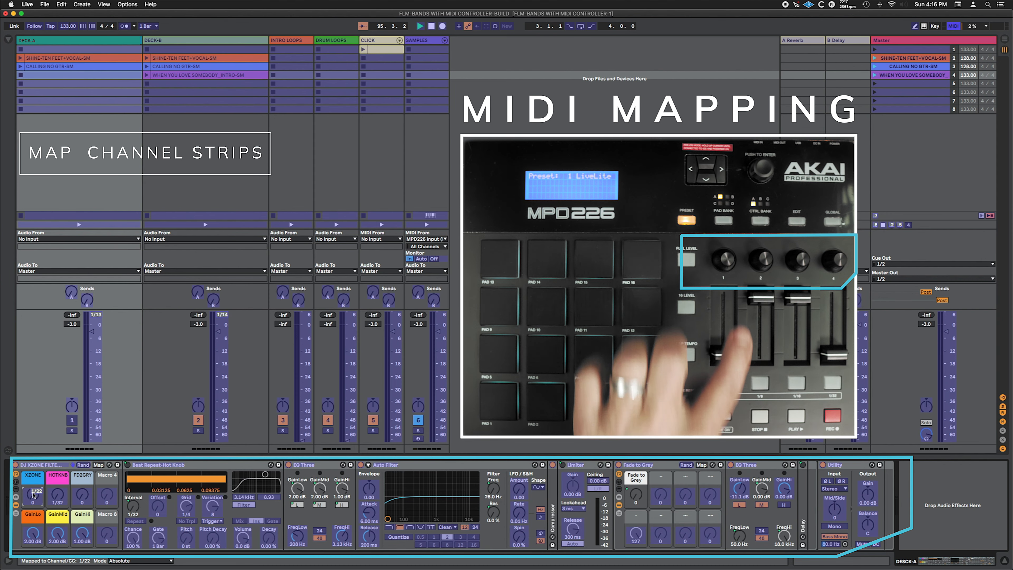
pyautogui.click(81, 534)
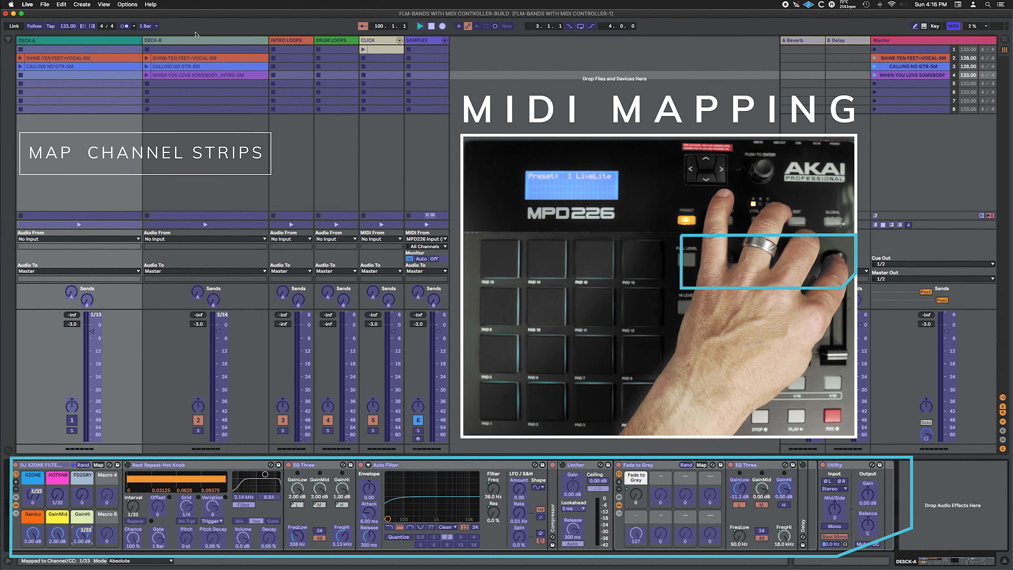
pyautogui.press('super+m')
# Step: Map DECK-B's XZONE macro to CC 24 and its GainHi macro to CC 25
pyautogui.click(204, 42)
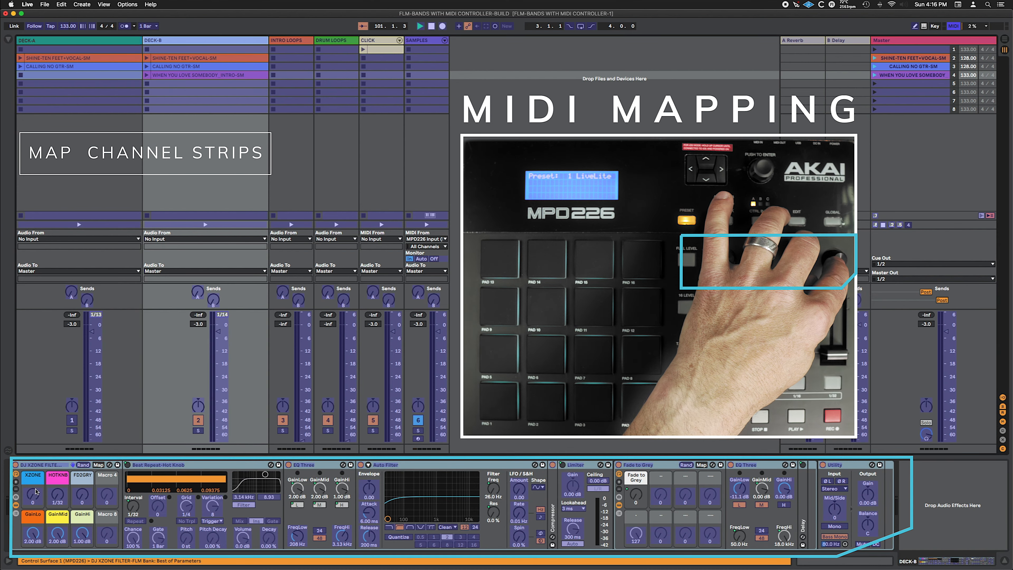
pyautogui.click(33, 495)
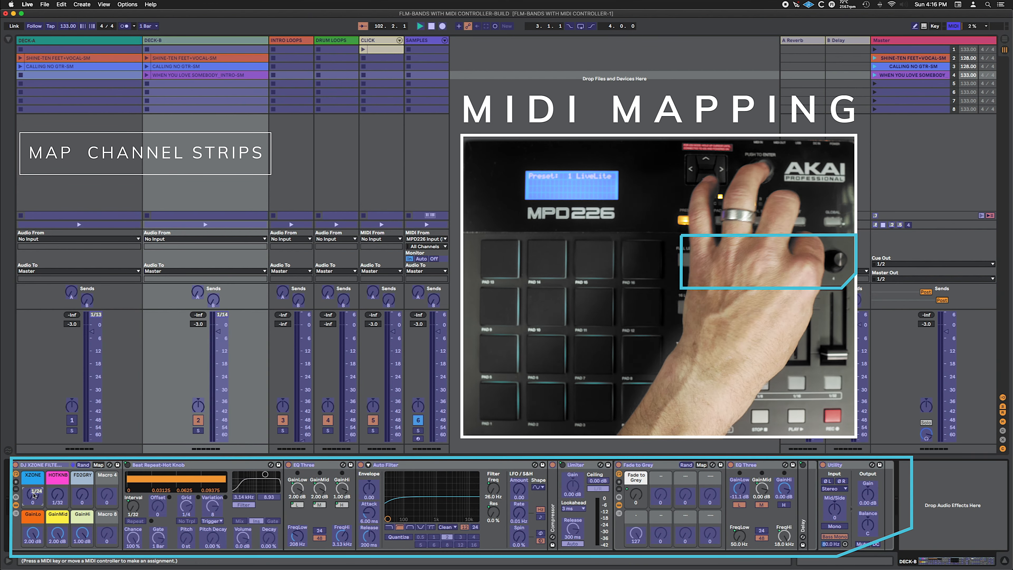
pyautogui.click(82, 534)
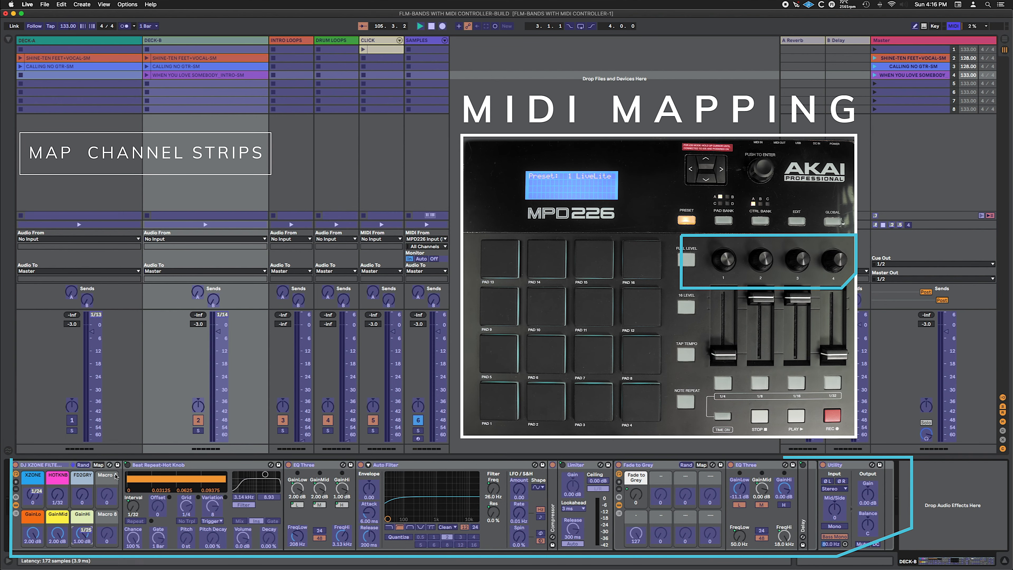
# Step: Map the FD2GRY macro to CC 15 on DECK-B and to CC 12 on DECK-A, leaving MIDI map mode
pyautogui.click(192, 43)
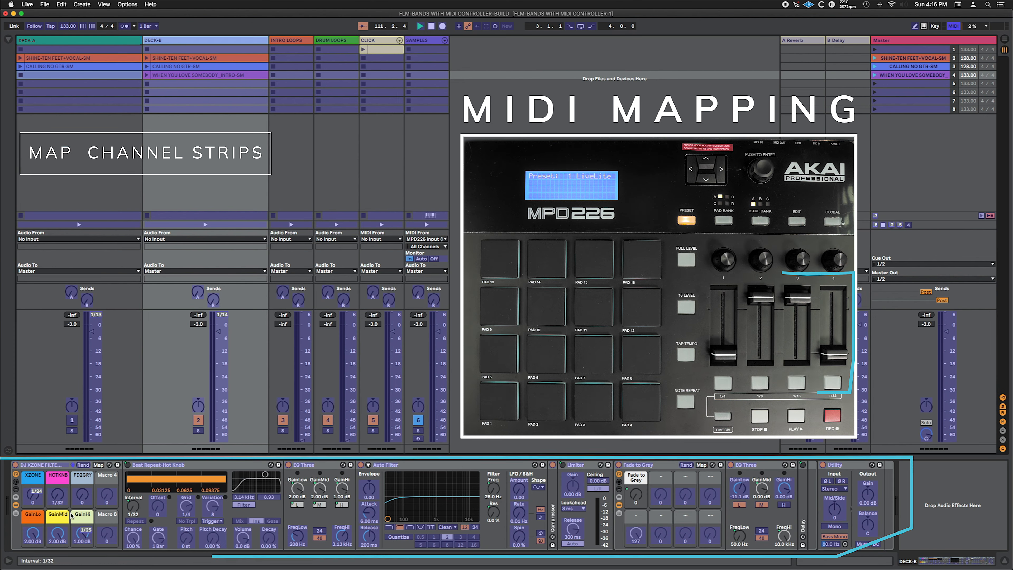
pyautogui.click(86, 497)
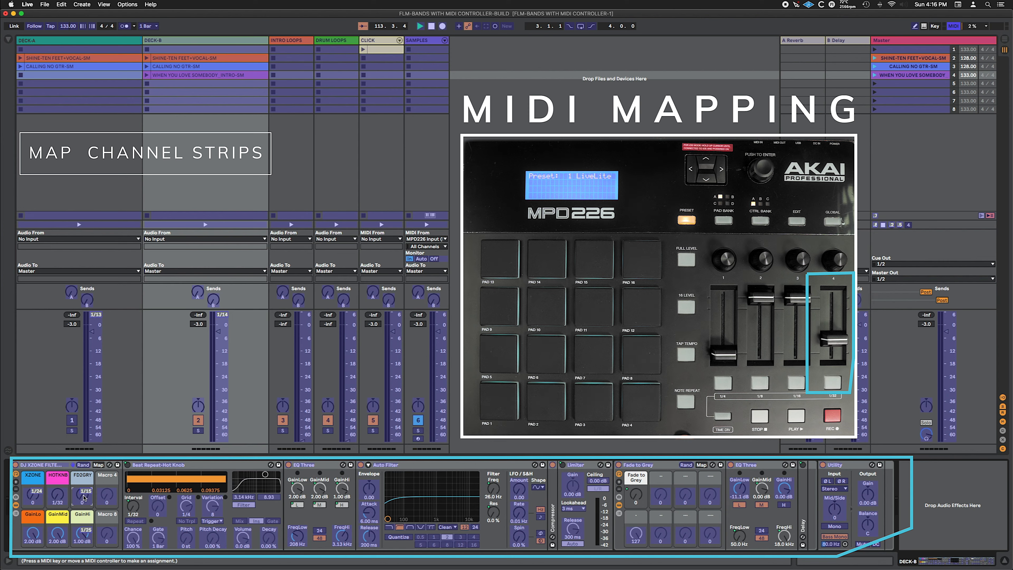
pyautogui.click(67, 40)
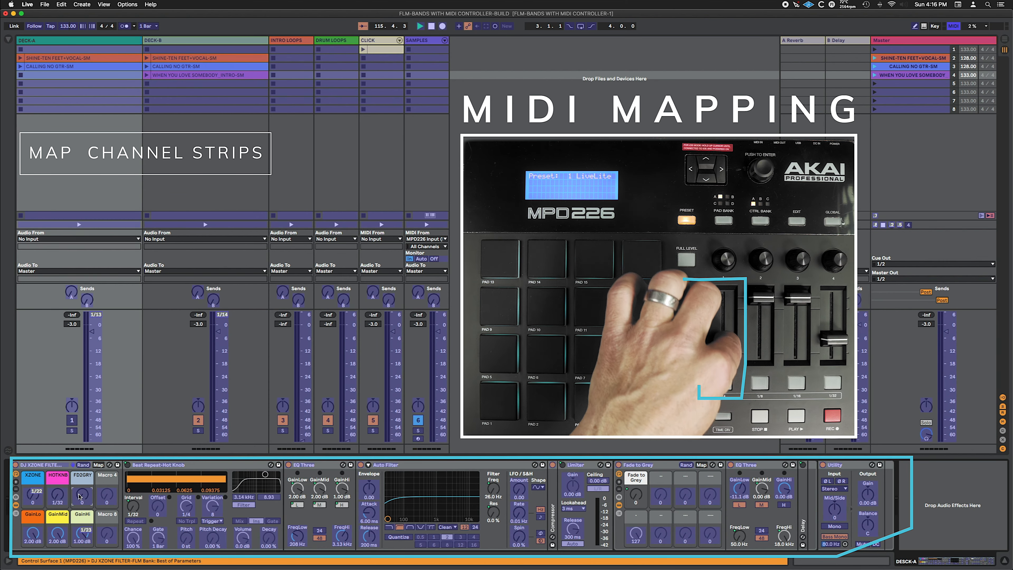
pyautogui.click(82, 495)
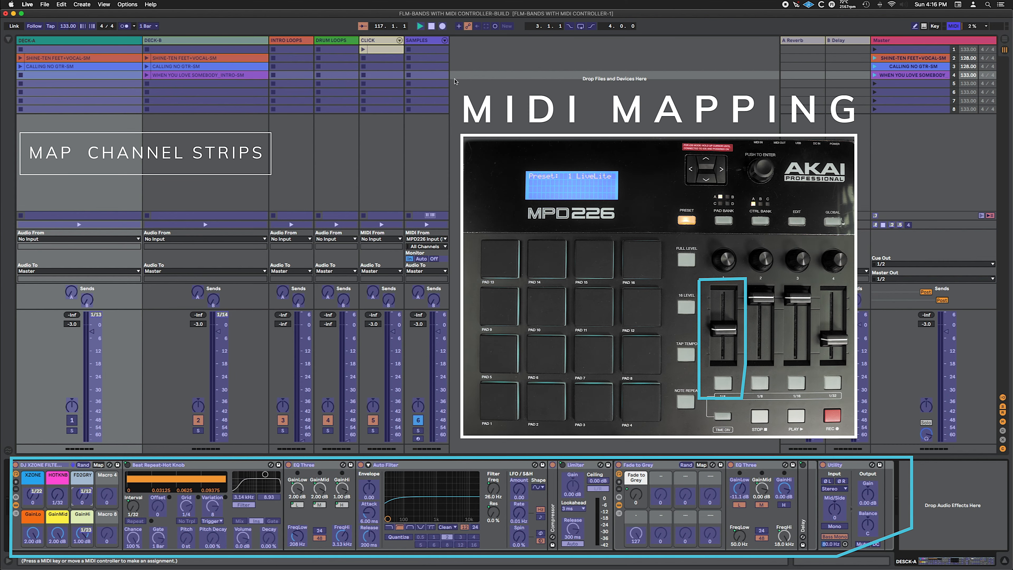
pyautogui.click(954, 26)
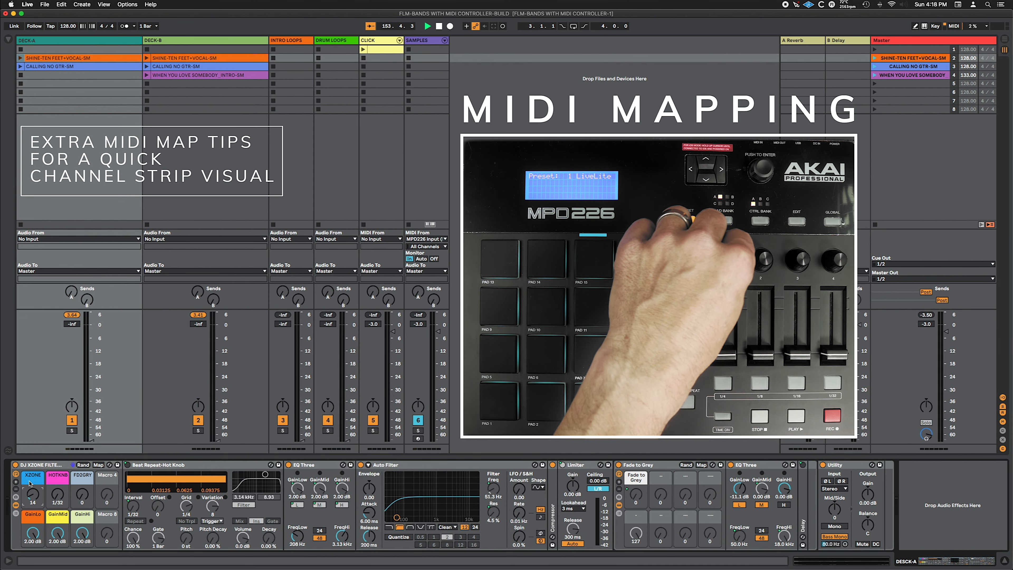
# Step: Map DECK-A's Auto Filter device title to CC 22, the same control as the XZONE macro
pyautogui.click(953, 25)
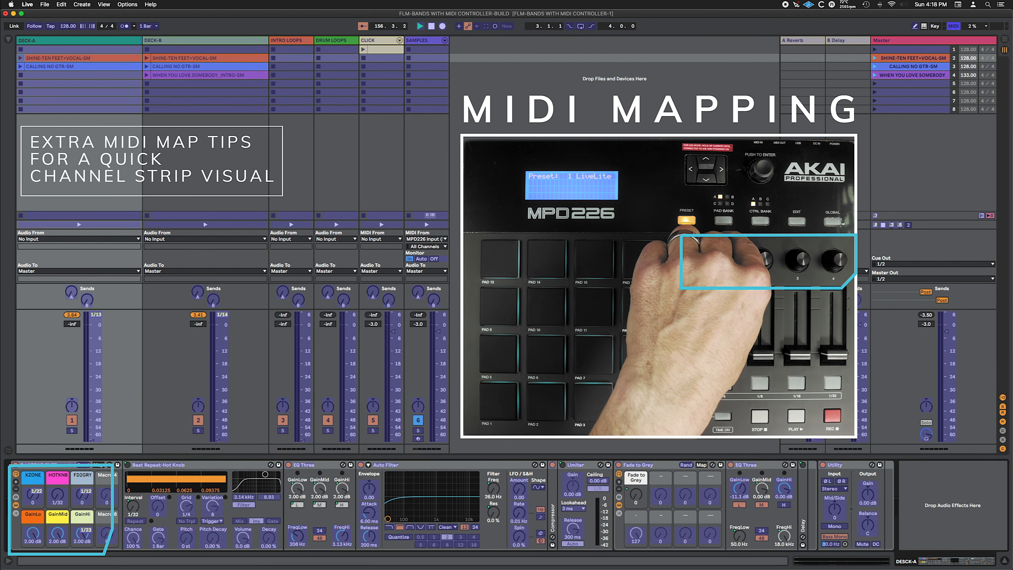
pyautogui.click(32, 495)
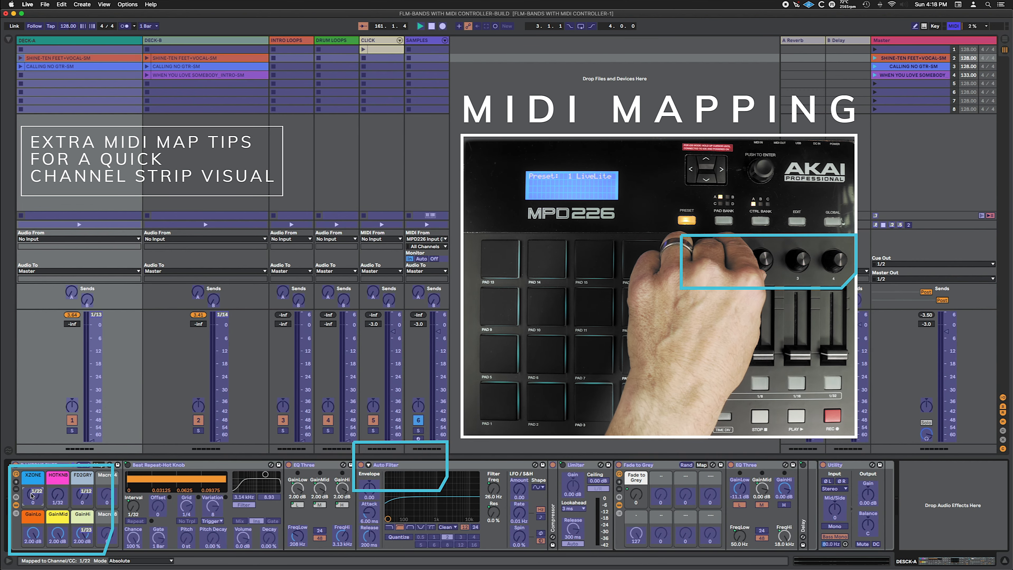
pyautogui.click(384, 465)
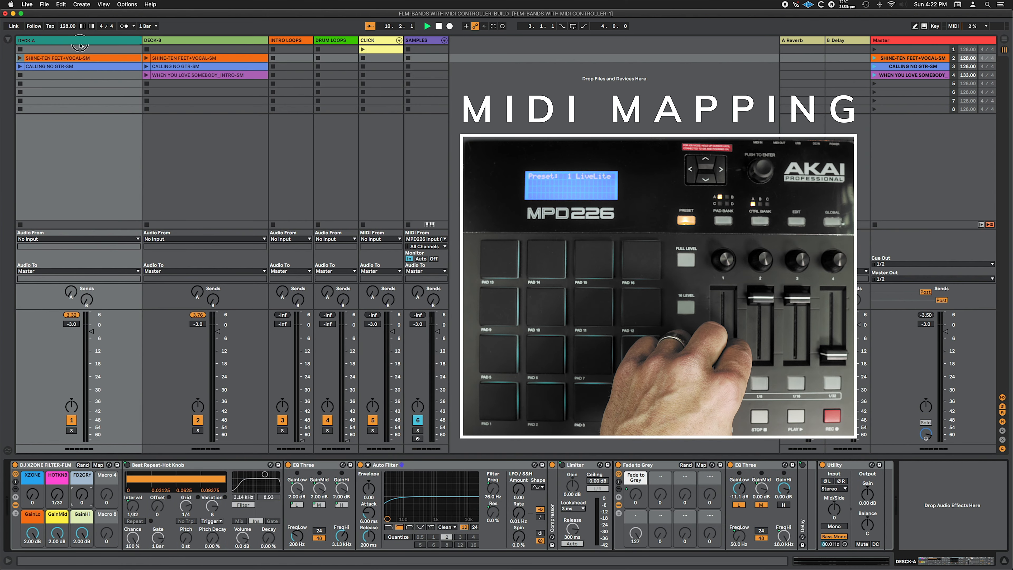
# Step: Map the Fade to Grey device title to CC 12 on DECK-A and to CC 15 on DECK-B
pyautogui.click(953, 26)
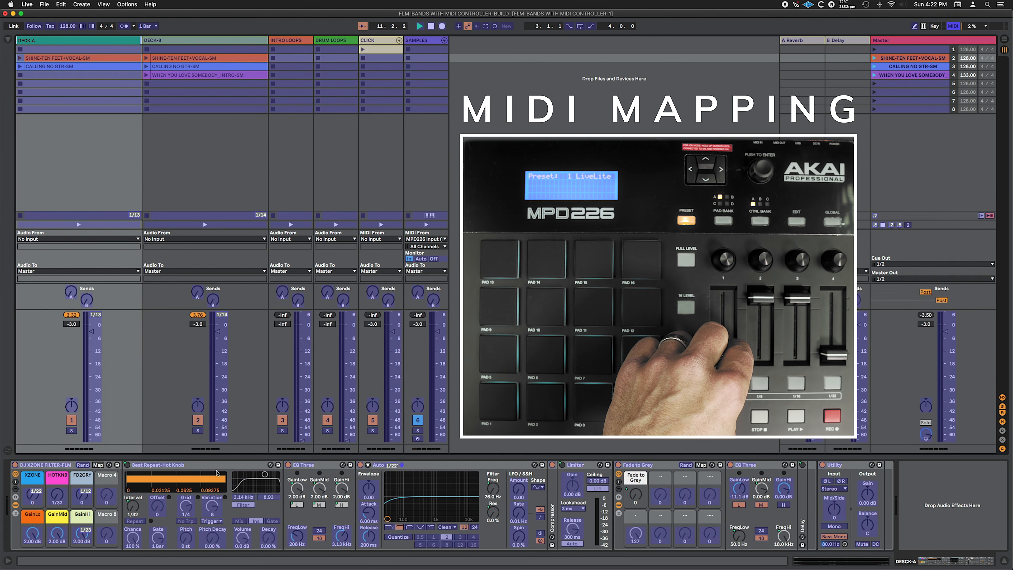
pyautogui.click(84, 497)
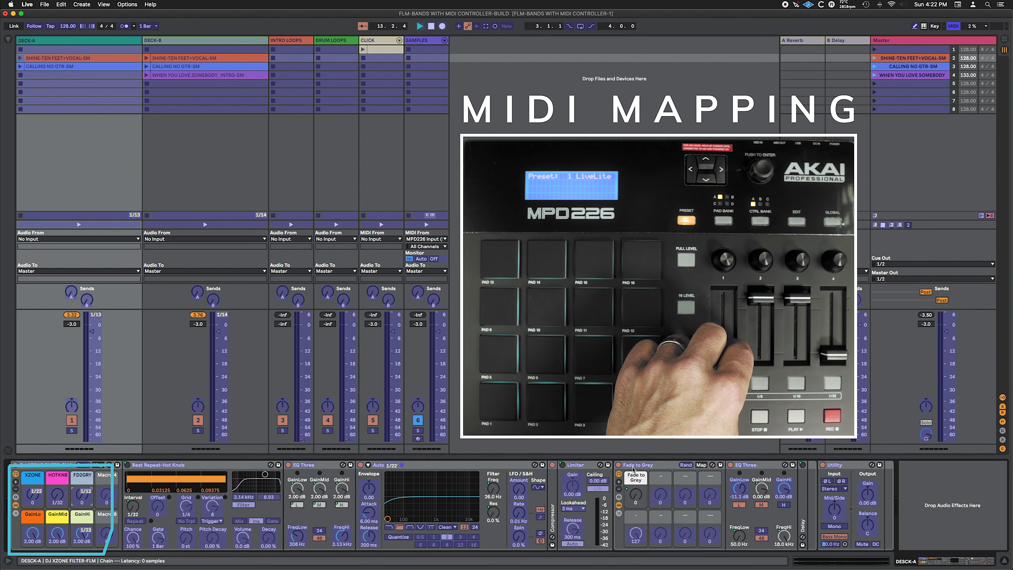
pyautogui.click(639, 468)
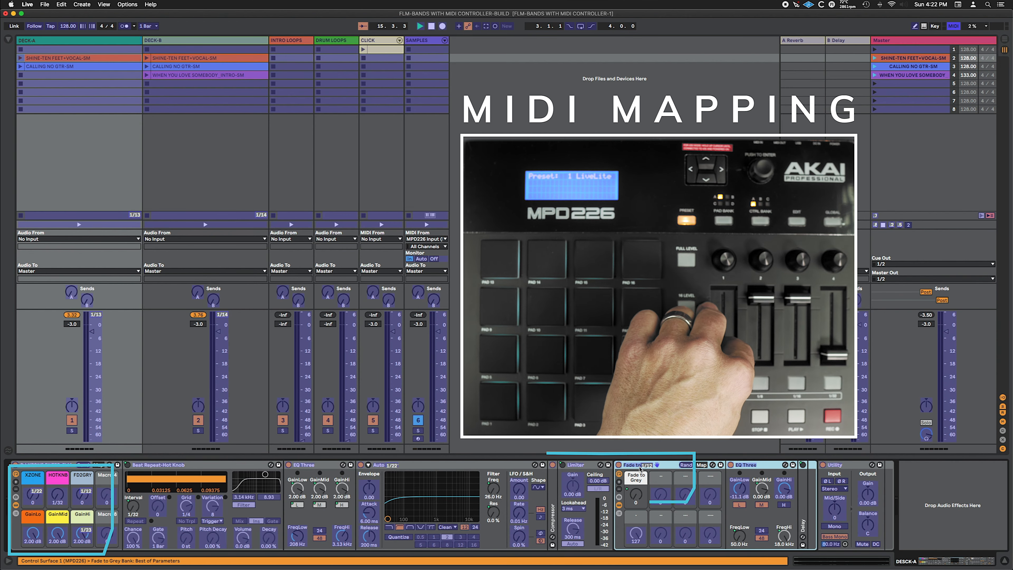
pyautogui.click(173, 41)
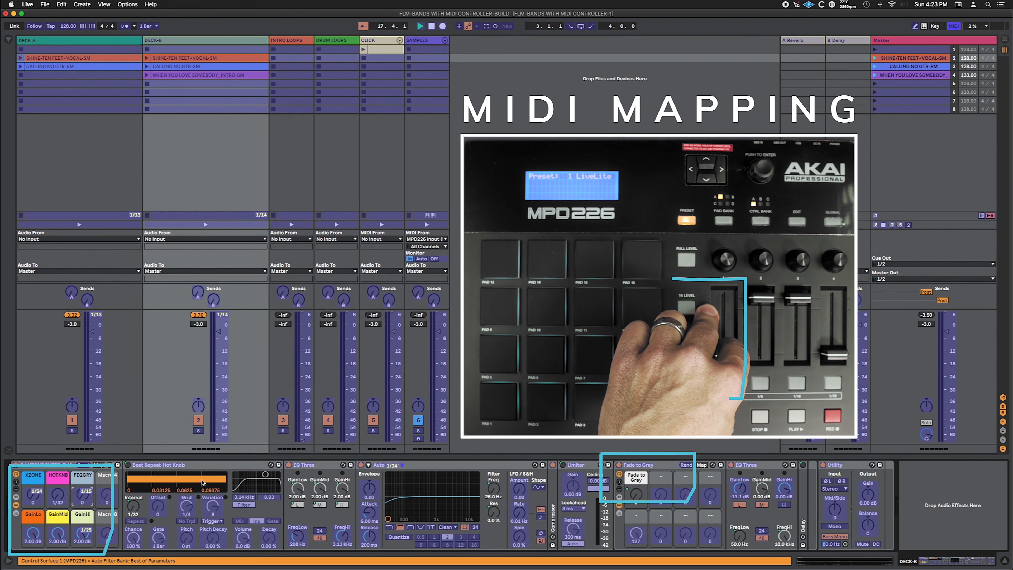
pyautogui.click(641, 466)
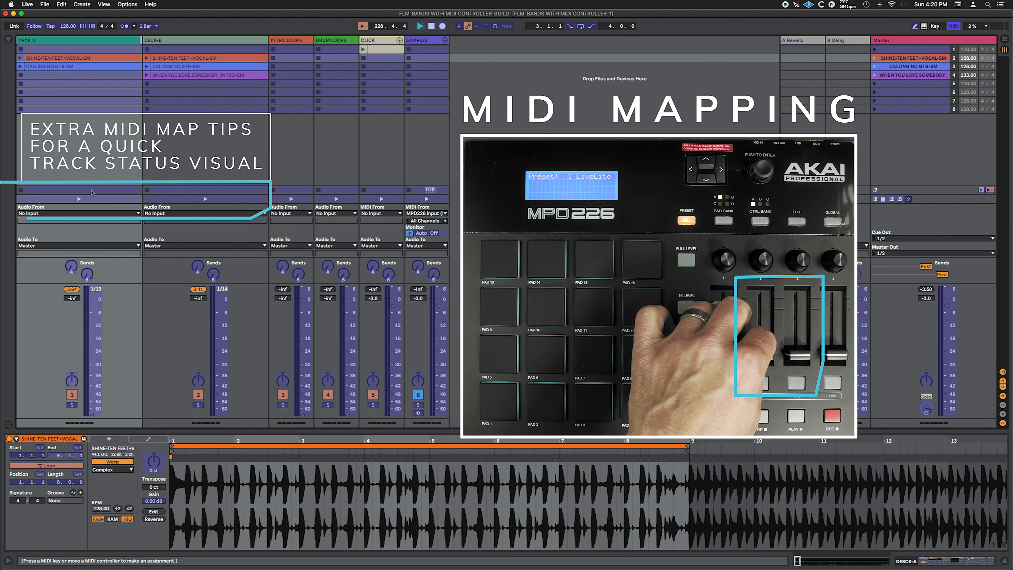
# Step: Map the track status fields below the clip slots to CC 13 for DECK-A and CC 14 for DECK-B
pyautogui.click(241, 202)
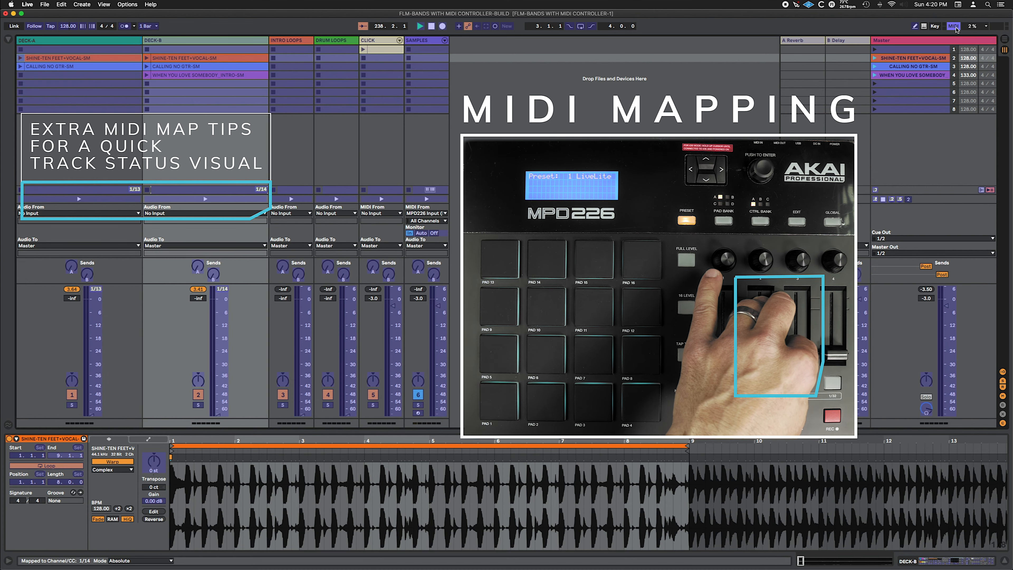
pyautogui.click(953, 26)
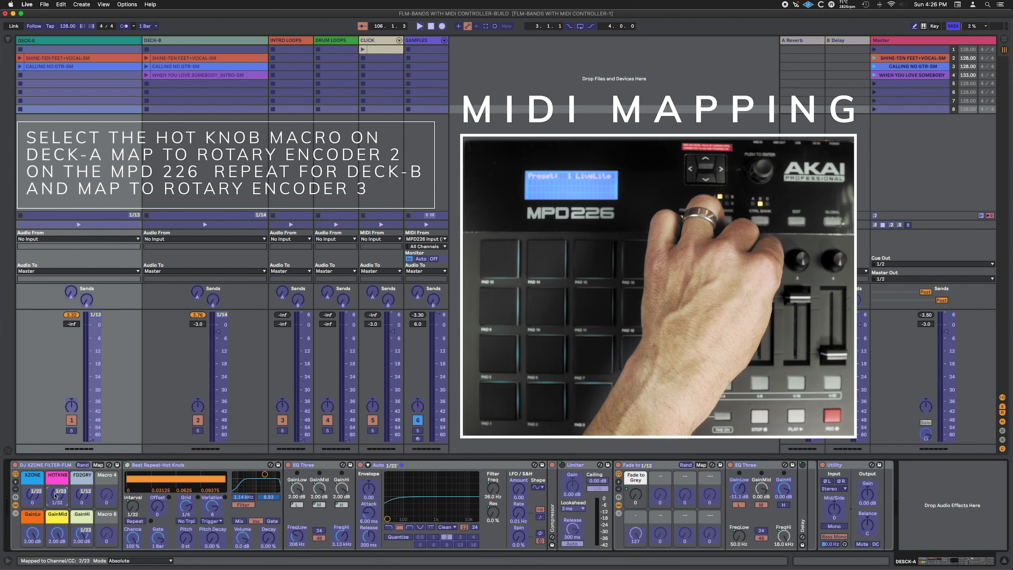
# Step: Map Beat Repeat-Hot Knob's title on DECK-A to channel 2 CC 23, and DECK-B's HOTKNB macro and Beat Repeat title to channel 2 CC 24
pyautogui.click(175, 466)
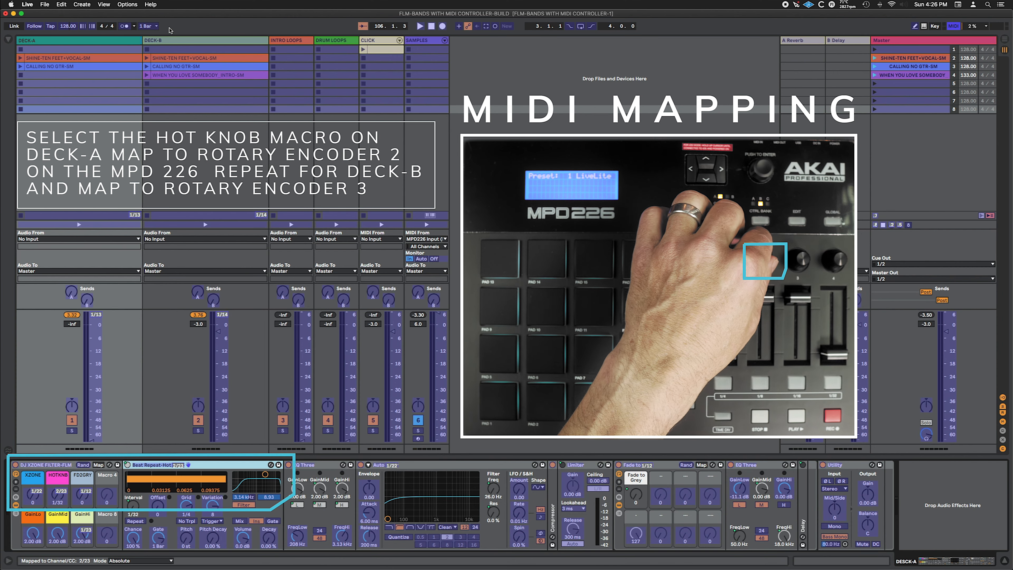
pyautogui.click(176, 41)
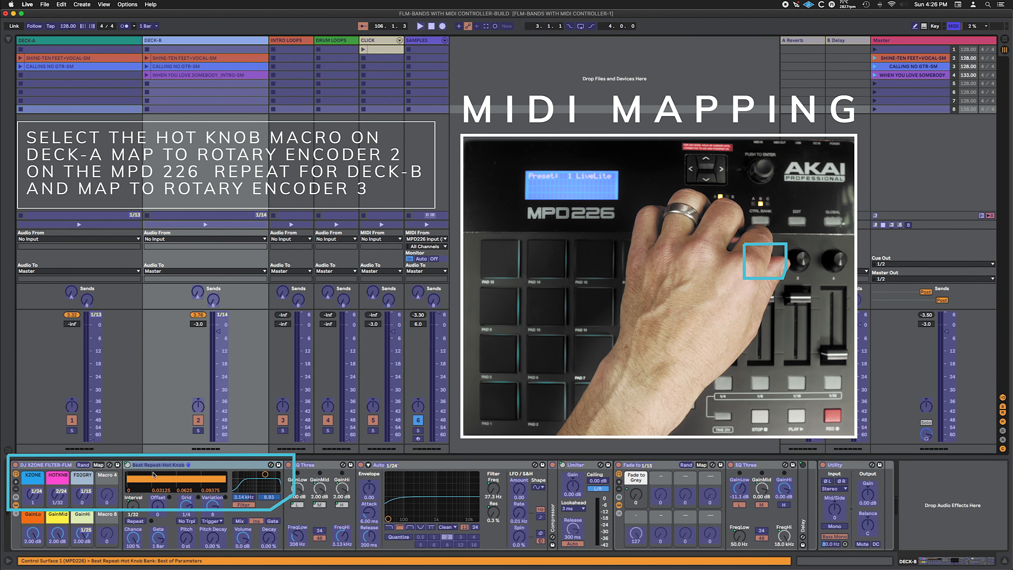
pyautogui.click(61, 496)
pyautogui.click(168, 465)
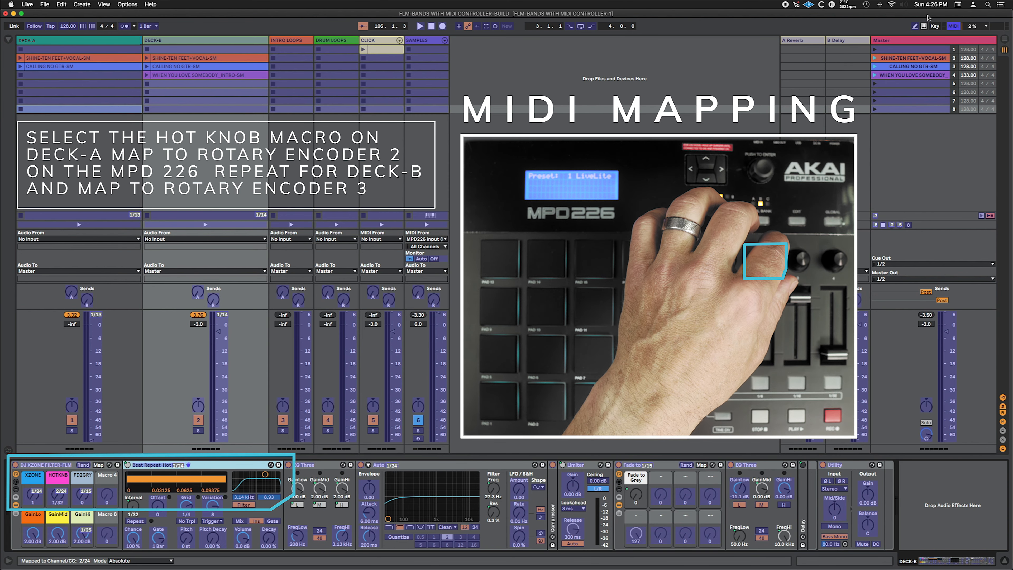
pyautogui.click(955, 25)
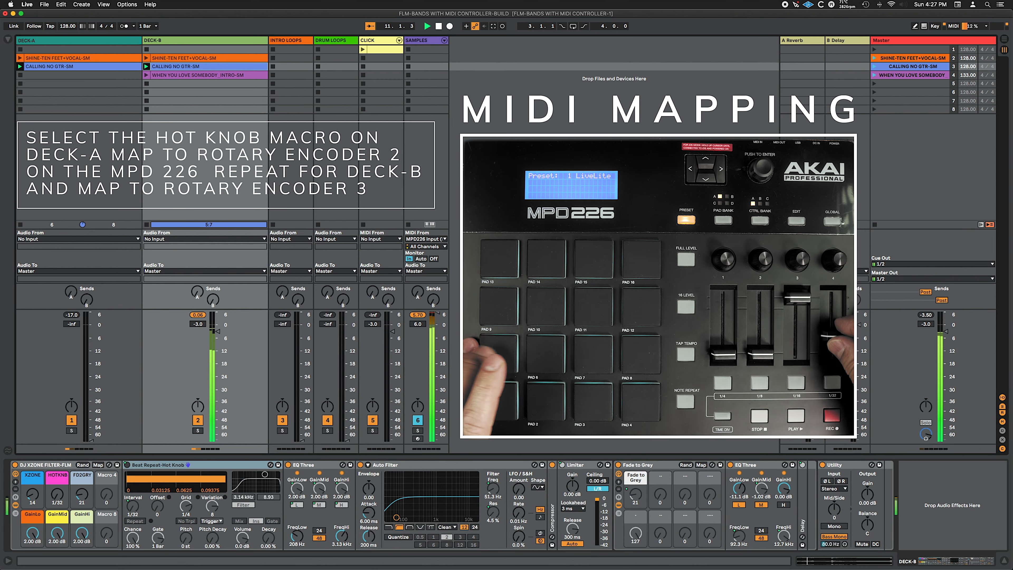
# Step: Map DECK-A's track launch control to the MPD226's 1/8 button in MIDI map mode
pyautogui.hotkey('shift', 'Tab')
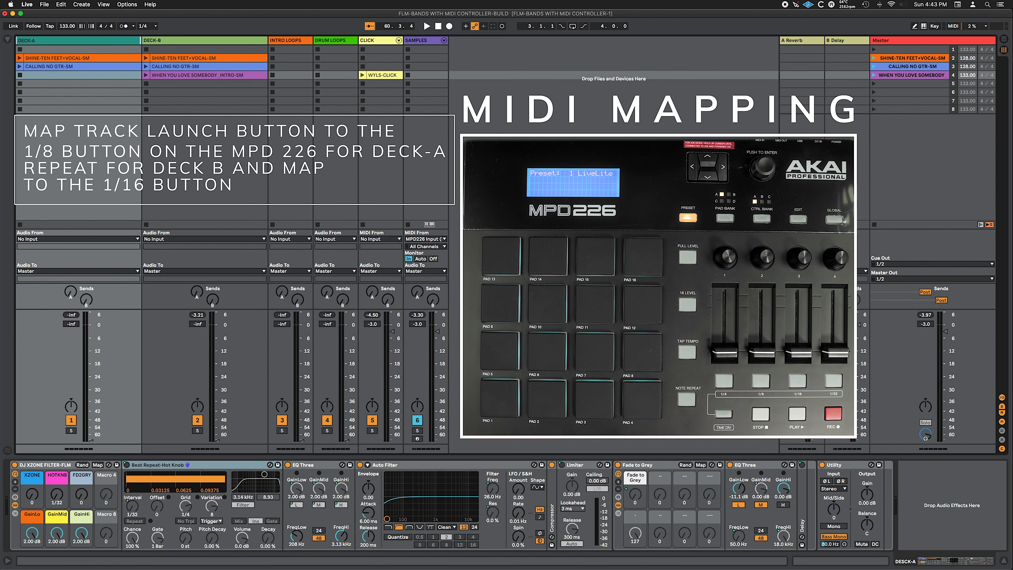
pyautogui.click(951, 27)
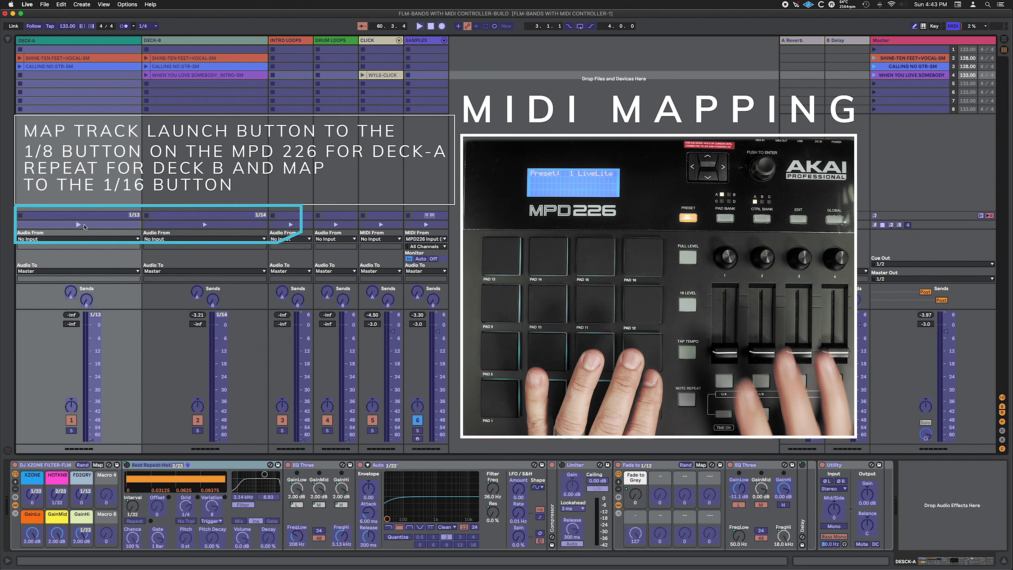
pyautogui.click(90, 226)
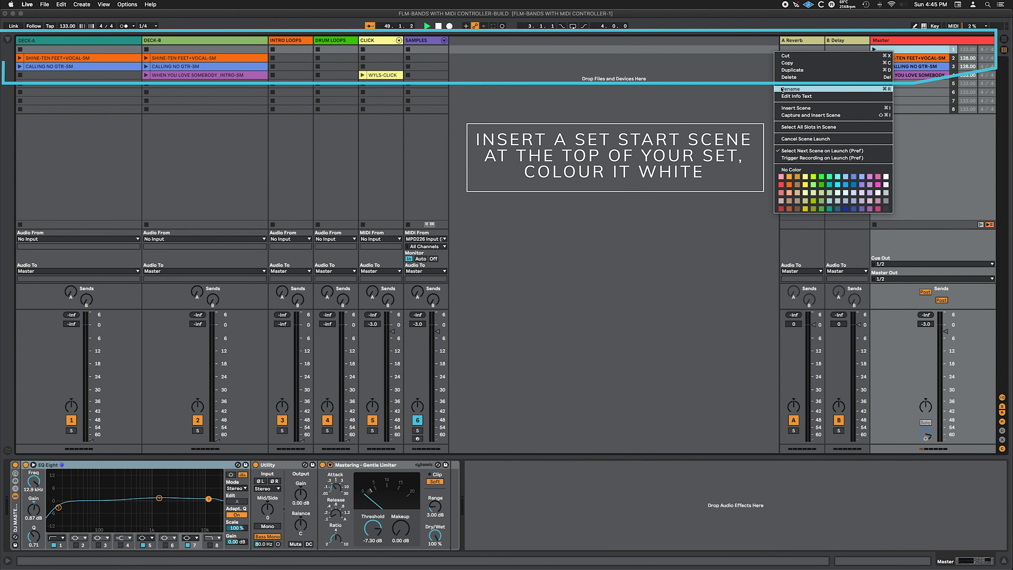
# Step: Name the top Master scene SET START and colour it white
pyautogui.click(889, 176)
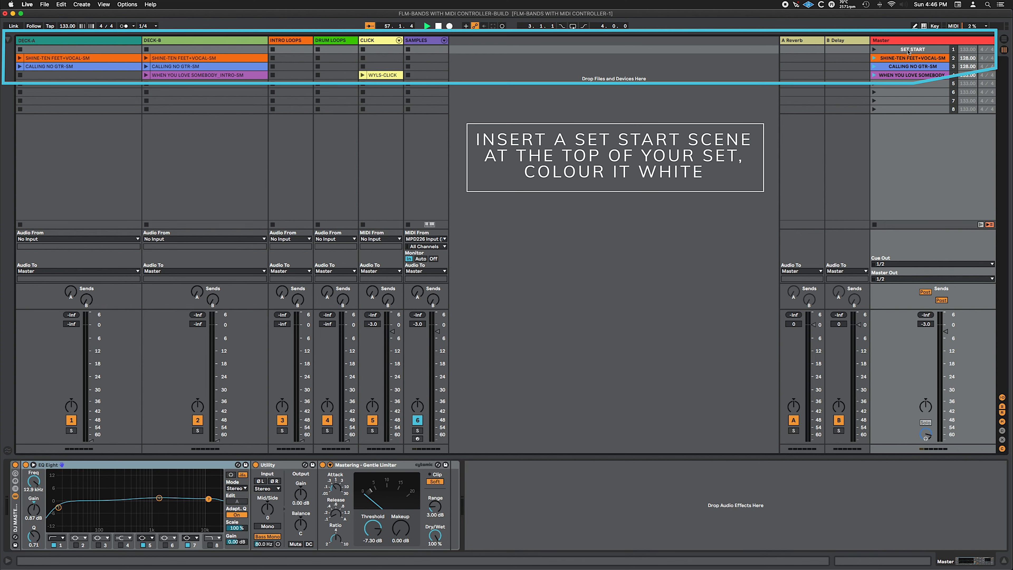
pyautogui.rightClick(907, 51)
pyautogui.click(898, 175)
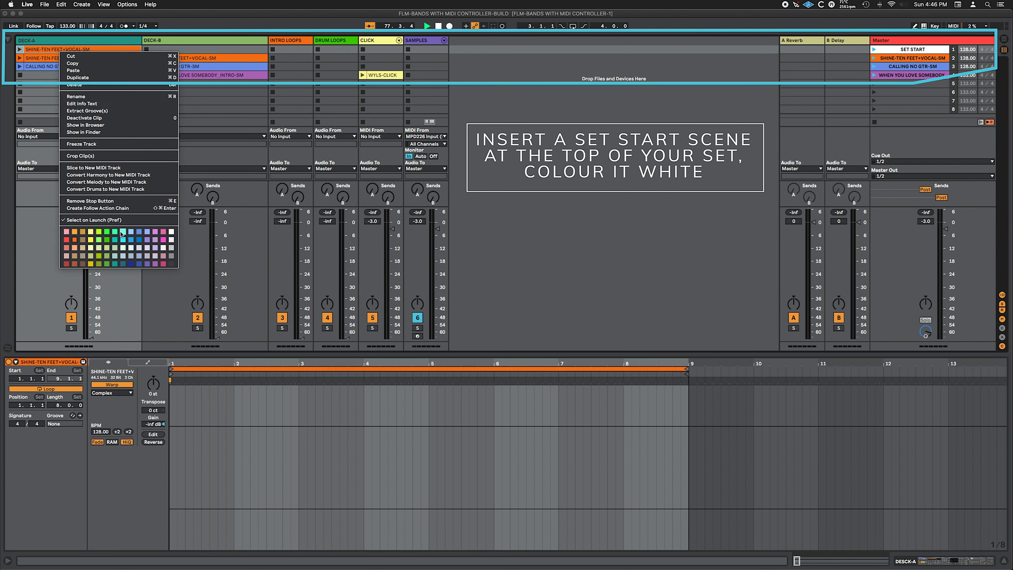
# Step: Rename DECK-A's top clip BEAUTY_KIT, coloured white, and put a white clip named AUDIO TEST in DECK-B's SET START slot
pyautogui.click(76, 100)
pyautogui.write('Y_KIT')
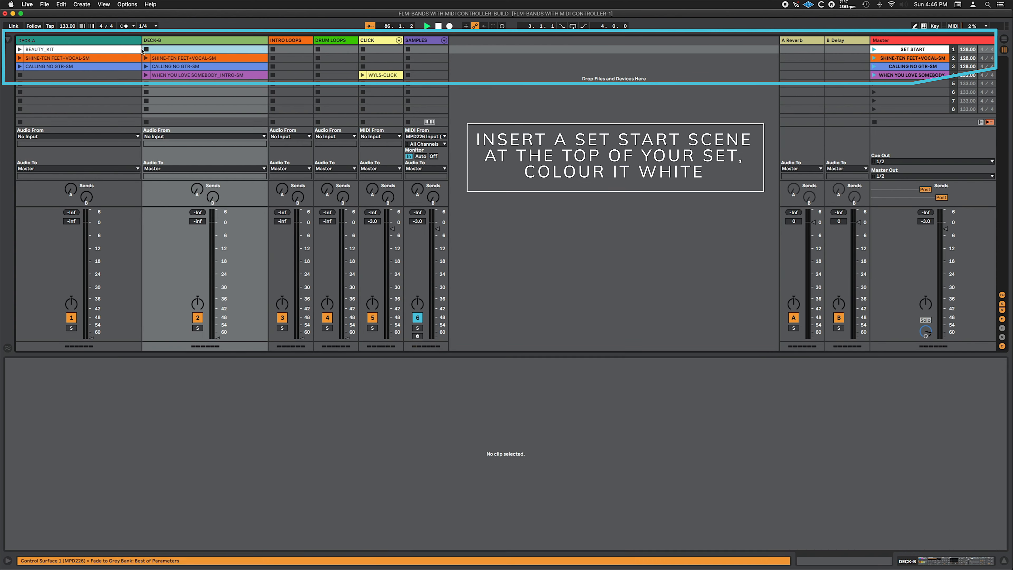
pyautogui.rightClick(164, 49)
pyautogui.click(175, 49)
pyautogui.rightClick(184, 49)
pyautogui.click(297, 230)
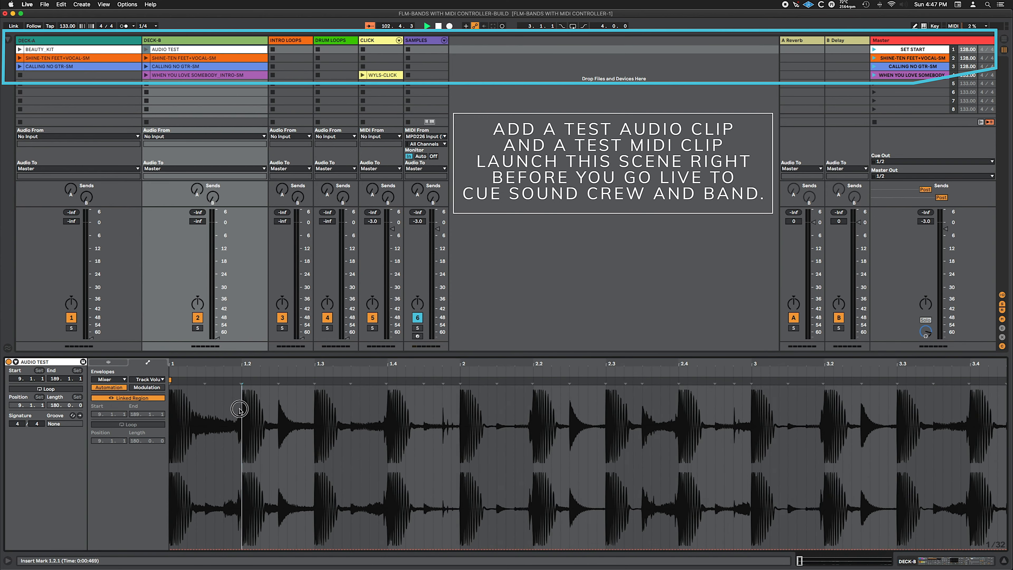
# Step: Trim the AUDIO TEST clip to its first hit, ending at 1.1.4, and launch the SET START scene
pyautogui.moveTo(170, 404); pyautogui.dragTo(242, 404)
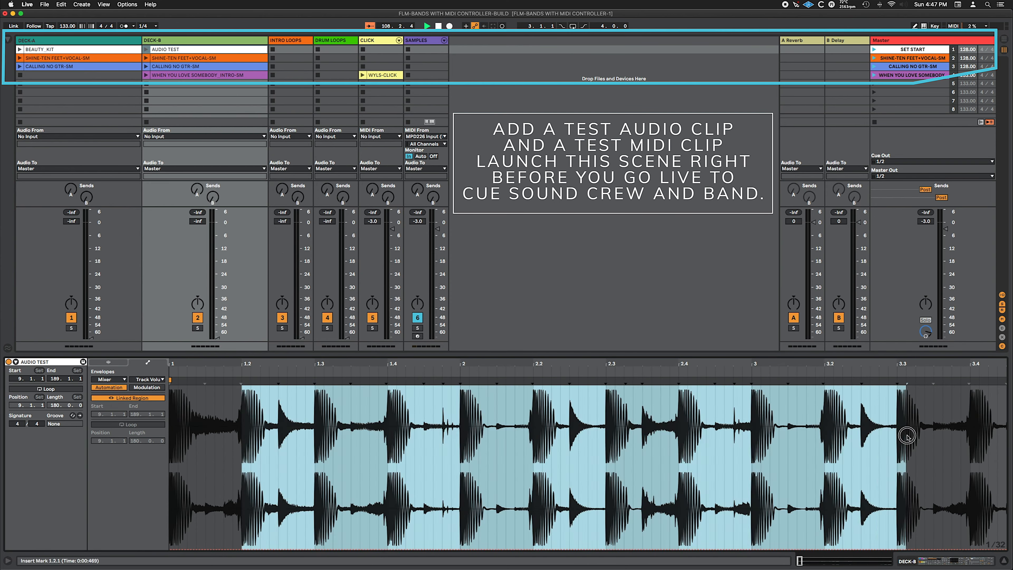
pyautogui.doubleClick(343, 364)
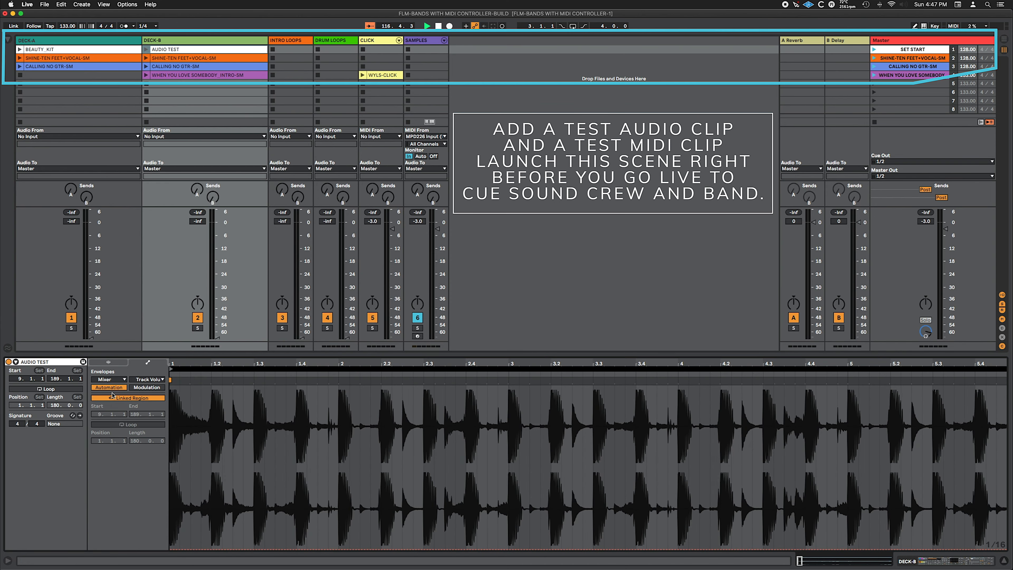
pyautogui.moveTo(212, 458); pyautogui.dragTo(165, 458)
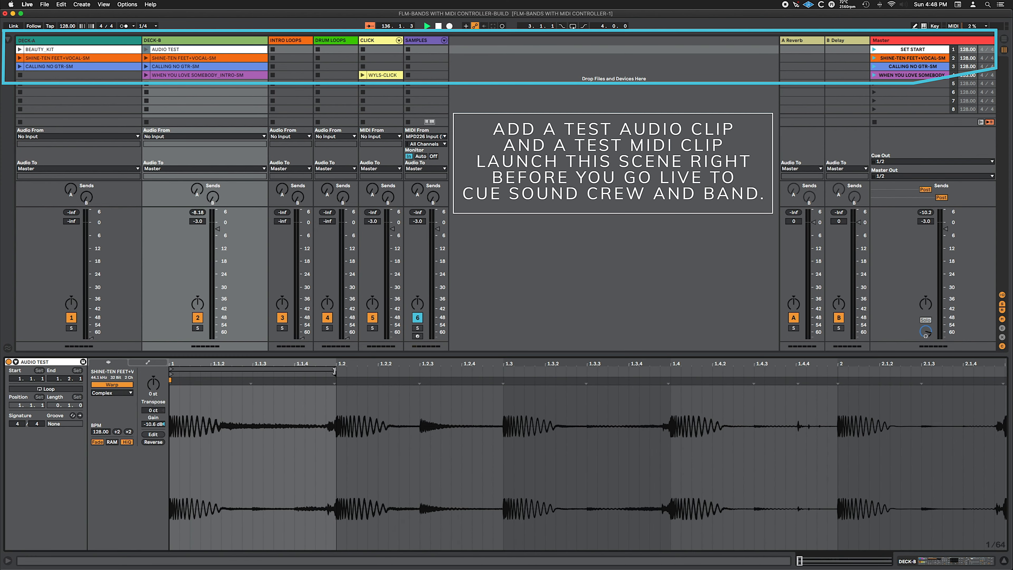
pyautogui.moveTo(334, 371); pyautogui.dragTo(297, 371)
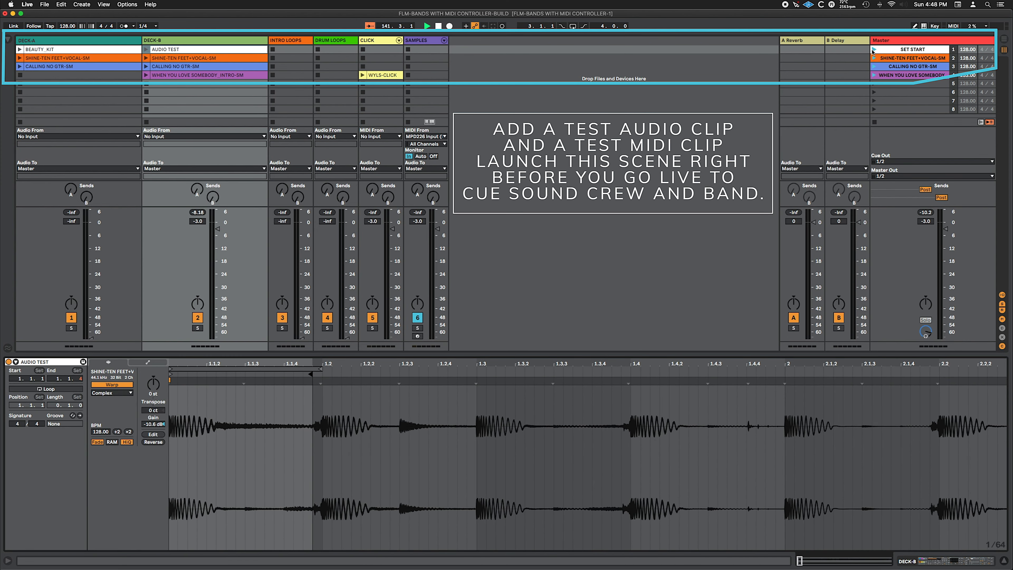
pyautogui.click(873, 50)
# Step: Copy the WYLS-CLICK clip to the CLICK track's SET START slot and delete its notes down to a single Clave note
pyautogui.moveTo(383, 75); pyautogui.dragTo(383, 51)
pyautogui.click(227, 387)
pyautogui.moveTo(227, 388); pyautogui.dragTo(391, 523)
pyautogui.press('super+a')
pyautogui.press('Delete')
pyautogui.press('+')
pyautogui.press('+')
pyautogui.press('+')
pyautogui.press('+')
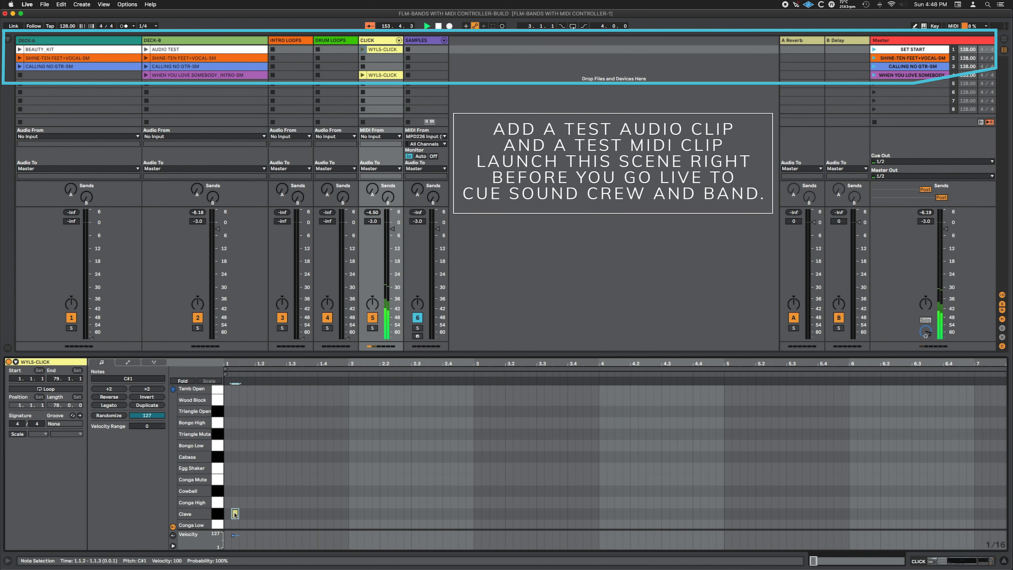
# Step: Rename the copied click clip INTRO CLICK and launch the SET START scene to test it
pyautogui.click(382, 49)
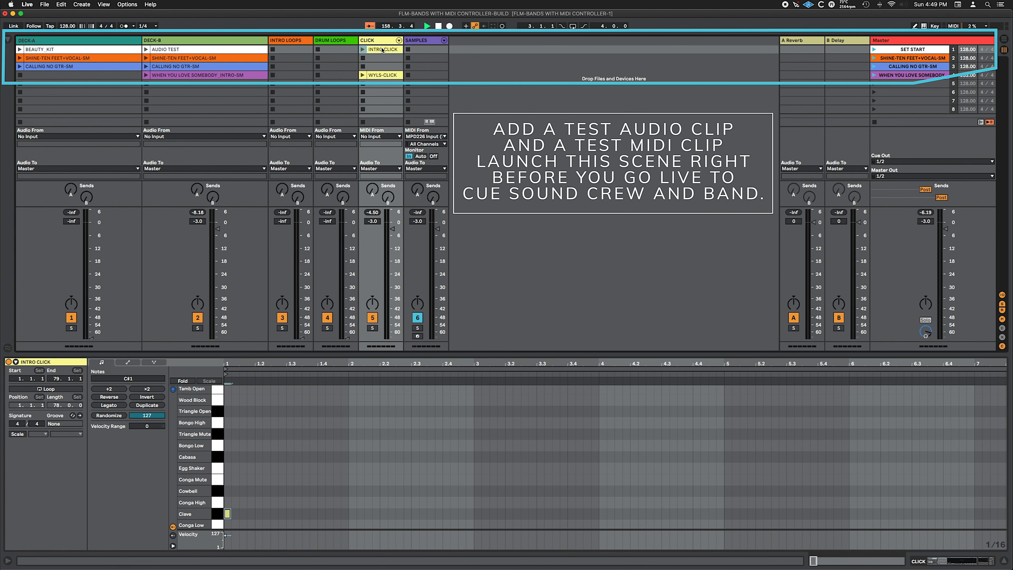
pyautogui.click(888, 50)
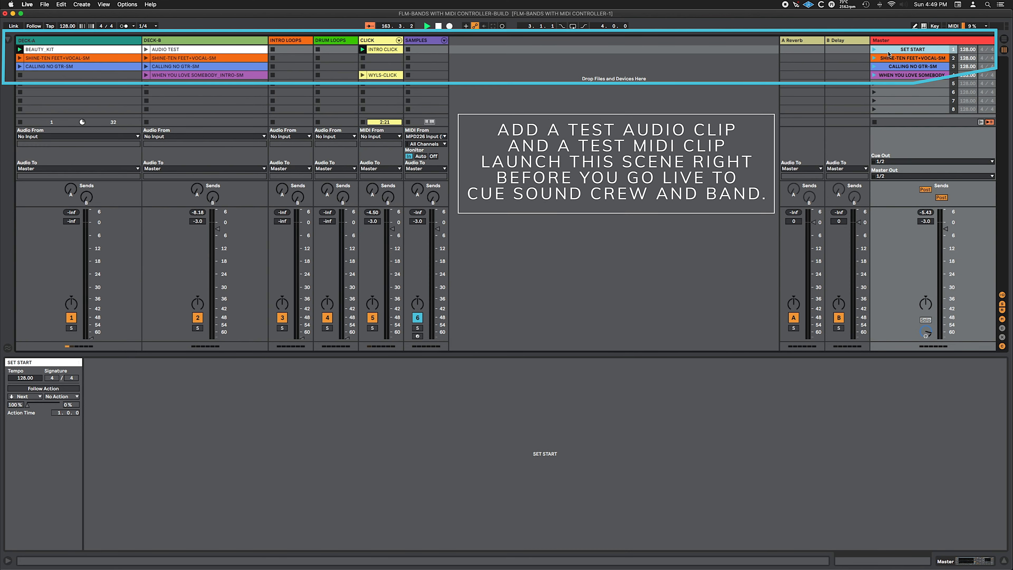